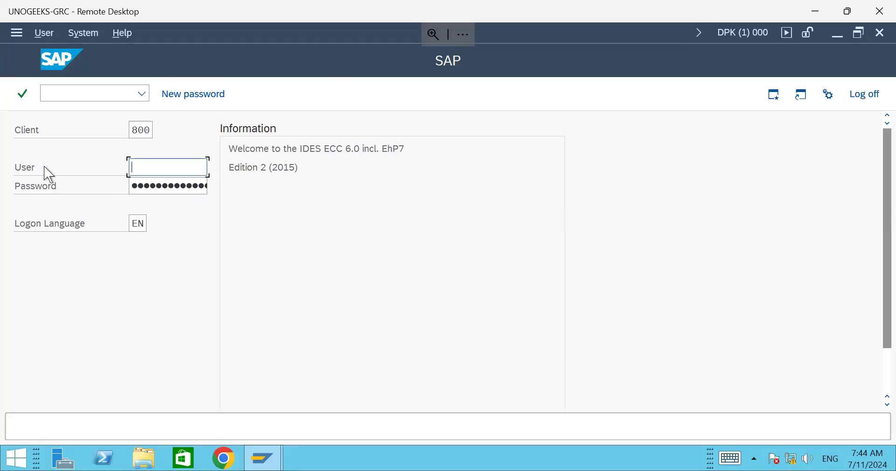
# Step: Keep client 800, enter the user name, and move to the Password field on the logon screen
pyautogui.doubleClick(134, 130)
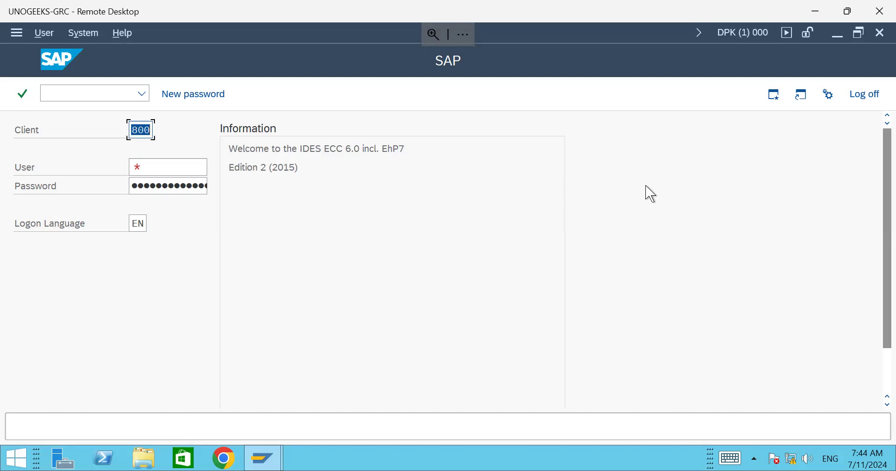
pyautogui.click(163, 174)
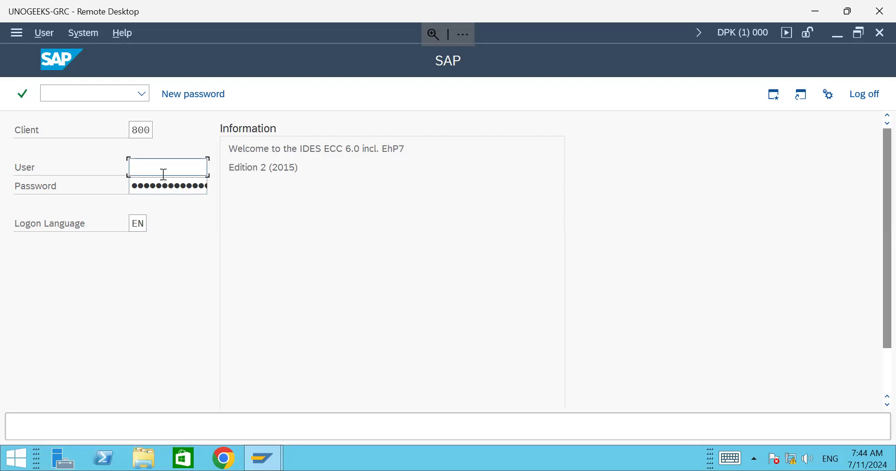
pyautogui.write('king')
pyautogui.press('Tab')
# Step: Log on to client 800 and enter transaction scc4 in the command field
pyautogui.press('Return')
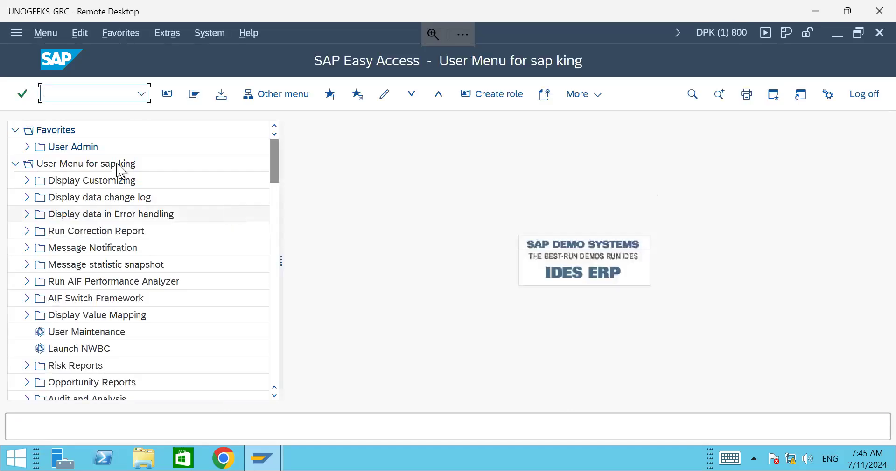
pyautogui.write('scc4')
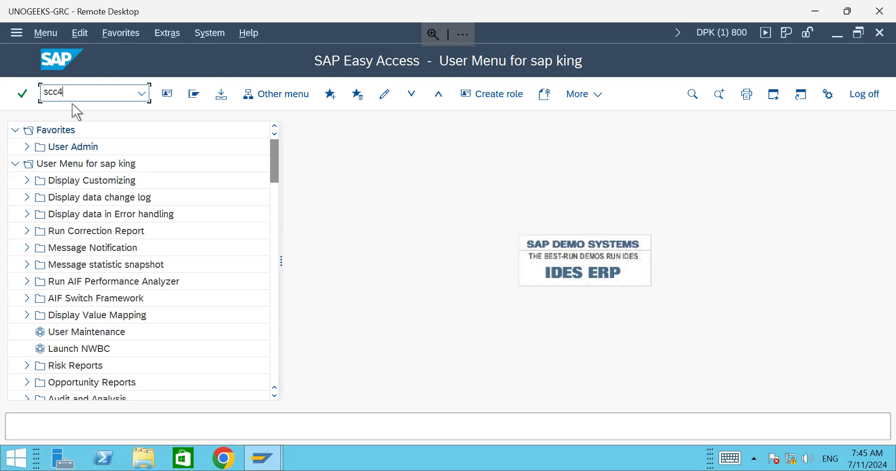
# Step: Run SCC4 and highlight client 000's number and its city, Walldorf
pyautogui.press('Return')
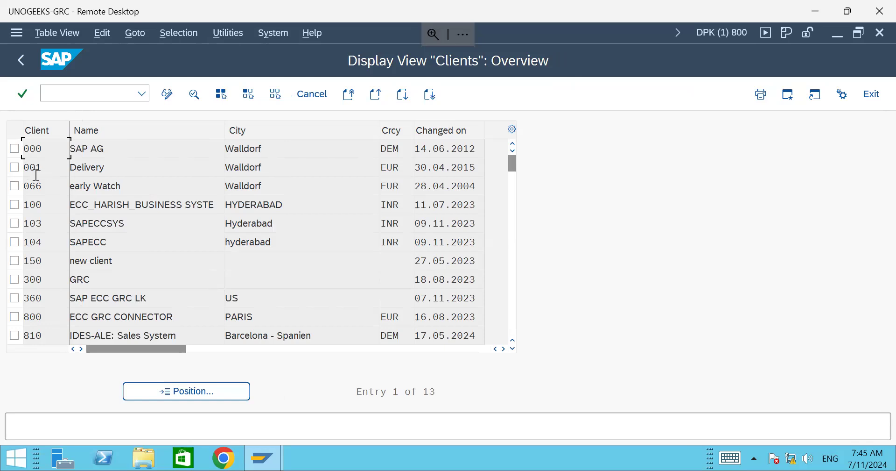
pyautogui.moveTo(226, 150); pyautogui.dragTo(264, 191)
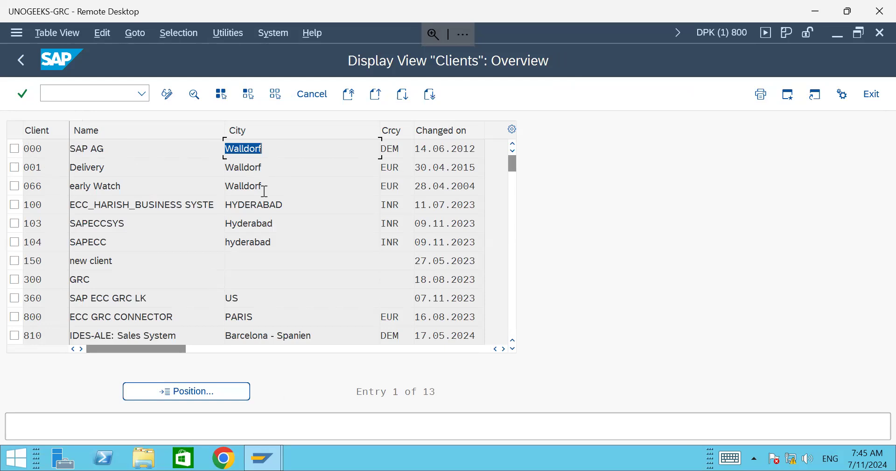
pyautogui.click(43, 149)
pyautogui.moveTo(41, 150); pyautogui.dragTo(25, 149)
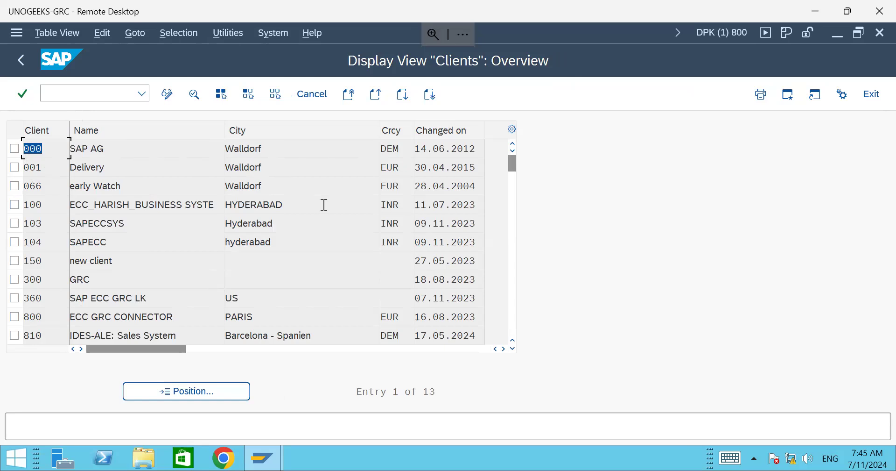
# Step: Point out clients 000, 104, 150 and 800 in the Clients list, highlighting 800
pyautogui.click(61, 146)
pyautogui.click(48, 243)
pyautogui.click(48, 264)
pyautogui.click(49, 323)
pyautogui.moveTo(48, 318); pyautogui.dragTo(22, 319)
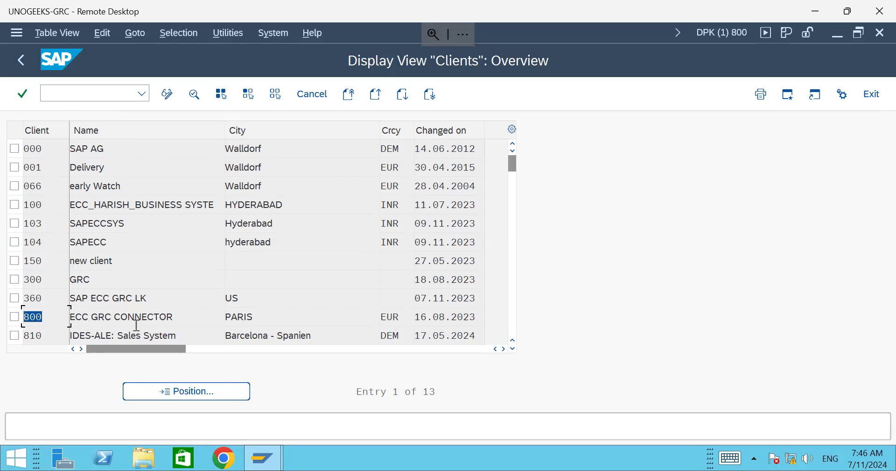
pyautogui.click(515, 350)
pyautogui.click(515, 350)
pyautogui.click(515, 350)
pyautogui.click(515, 350)
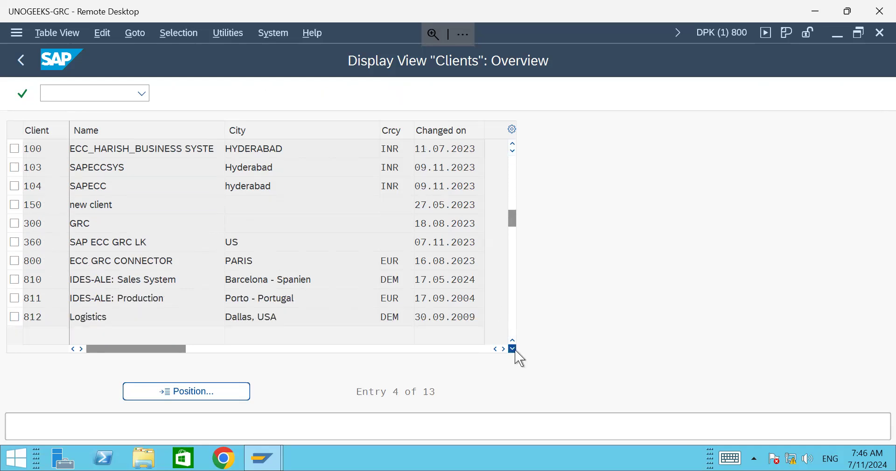
pyautogui.click(515, 350)
pyautogui.click(515, 348)
pyautogui.click(515, 346)
pyautogui.click(515, 347)
pyautogui.moveTo(516, 262); pyautogui.dragTo(513, 146)
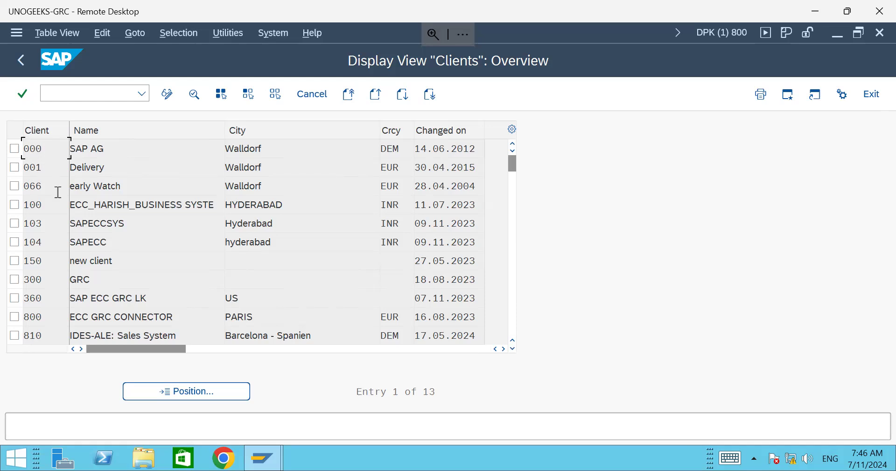
pyautogui.click(40, 191)
pyautogui.doubleClick(40, 192)
pyautogui.click(43, 148)
pyautogui.moveTo(48, 204); pyautogui.dragTo(22, 204)
pyautogui.click(33, 149)
pyautogui.click(46, 206)
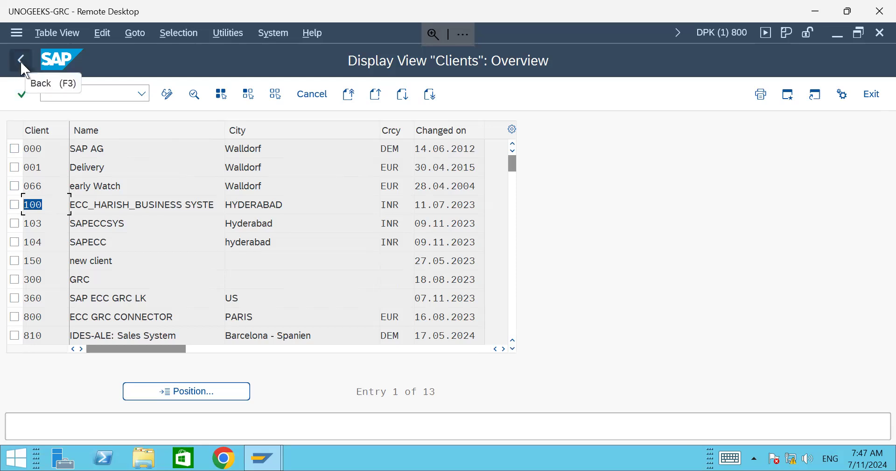
pyautogui.click(876, 33)
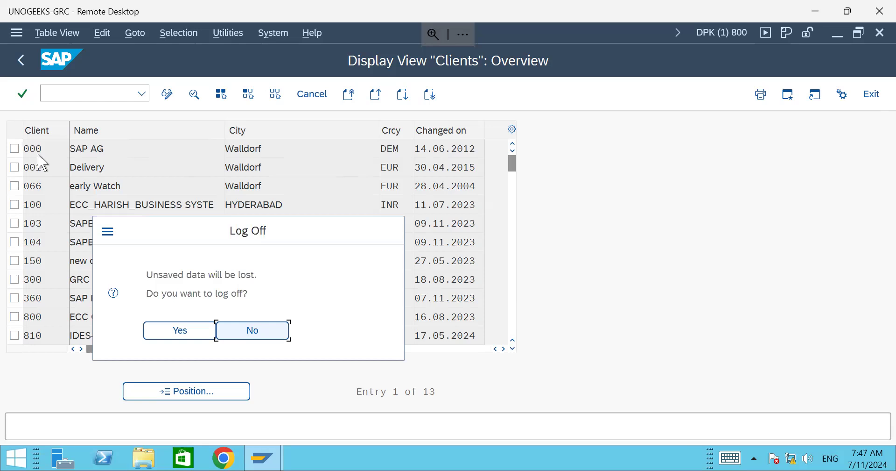
pyautogui.click(259, 333)
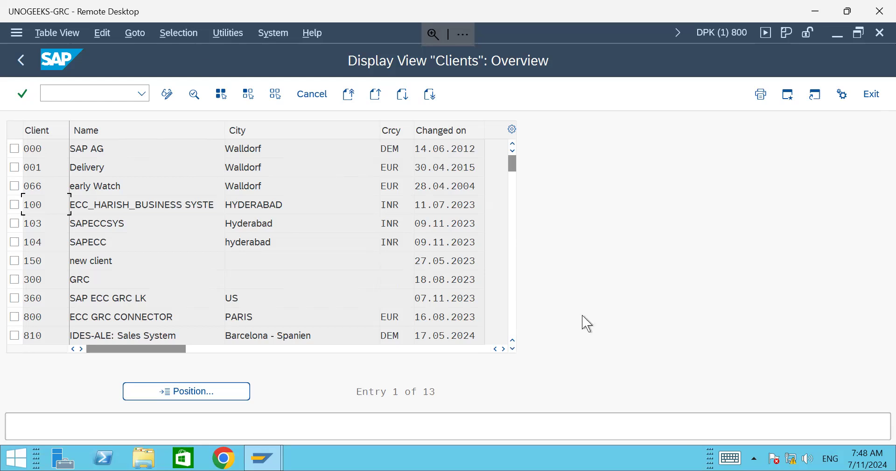
pyautogui.click(879, 34)
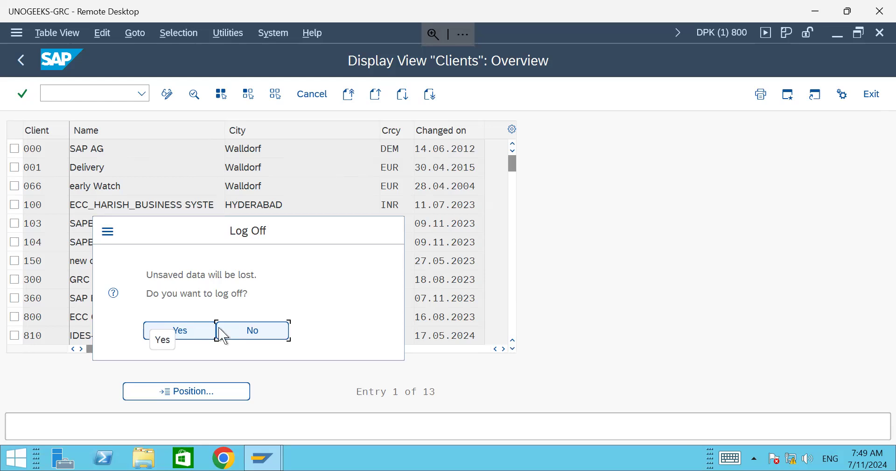
pyautogui.click(278, 331)
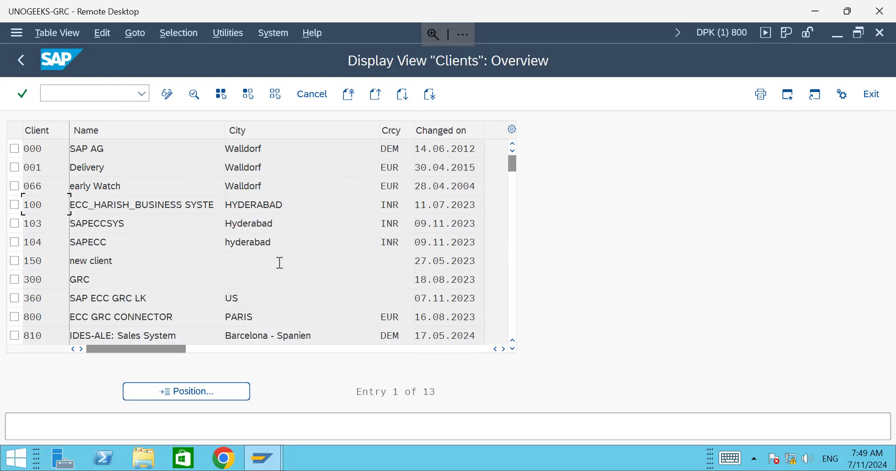
pyautogui.click(48, 148)
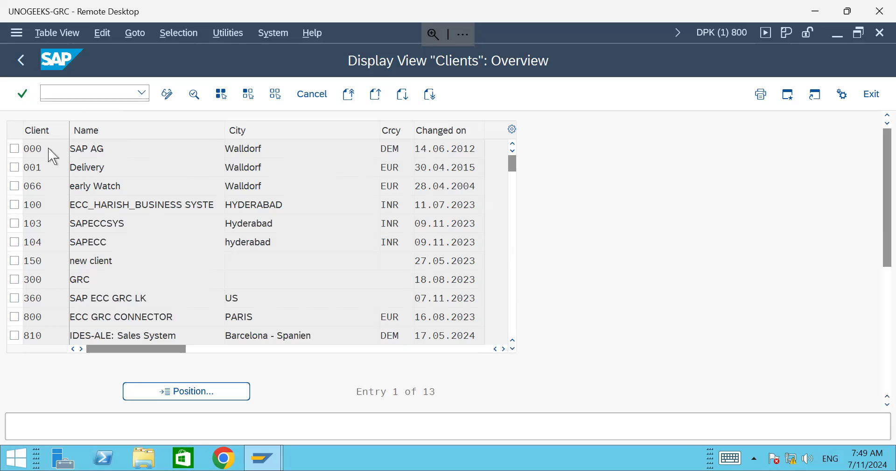
# Step: Open client 000 SAP AG's details, scroll through them, and try the No changes allowed setting
pyautogui.doubleClick(49, 147)
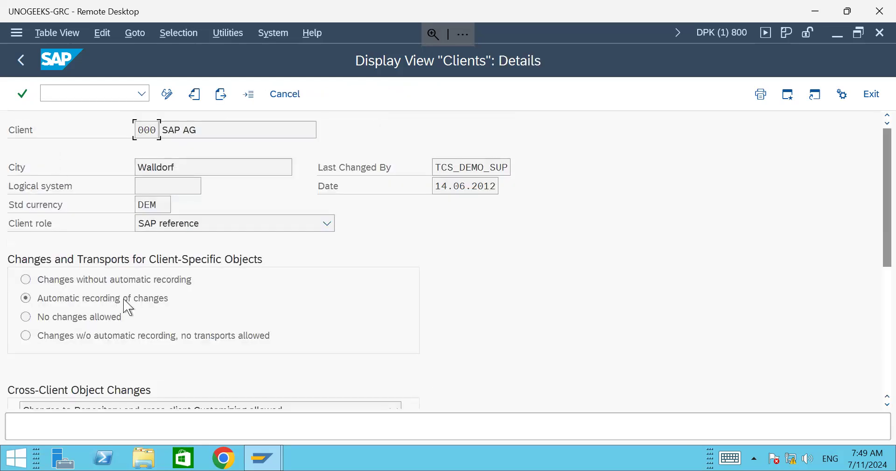
pyautogui.scroll(-1, 114, 329)
pyautogui.scroll(-5, 114, 329)
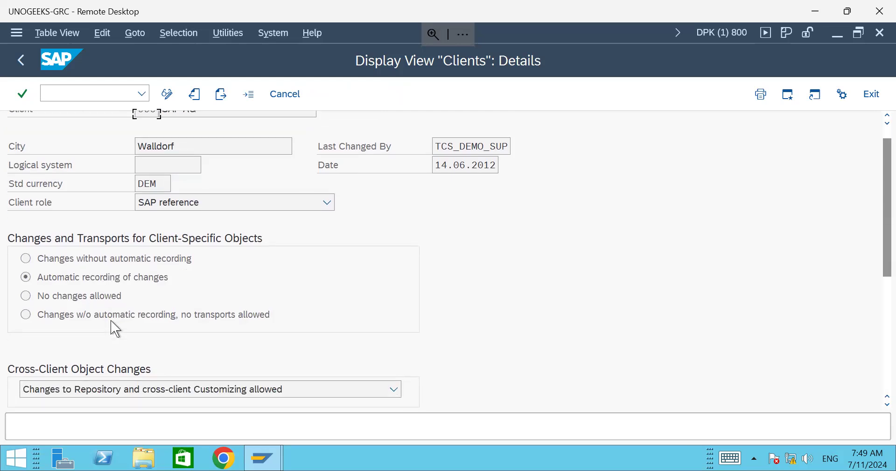
pyautogui.scroll(-1, 114, 330)
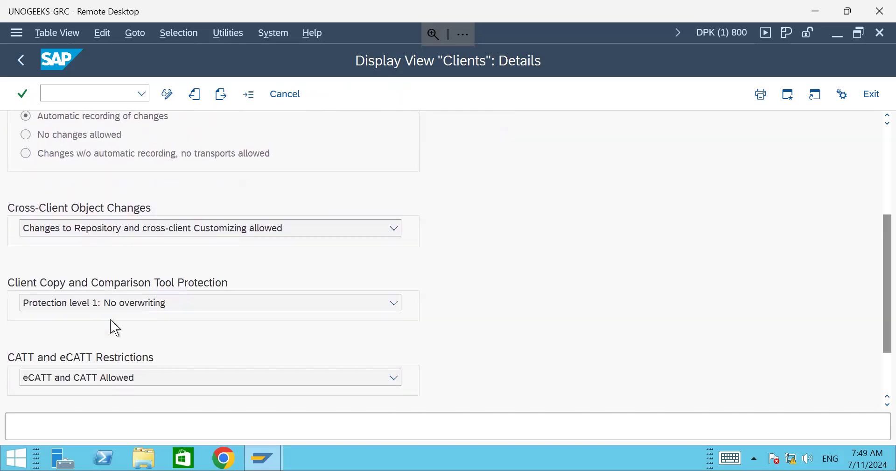
pyautogui.scroll(-2, 282, 300)
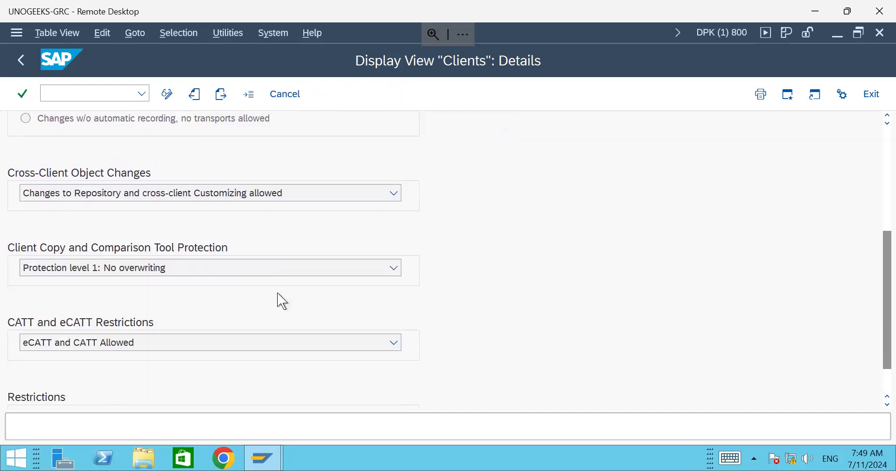
pyautogui.scroll(5, 282, 300)
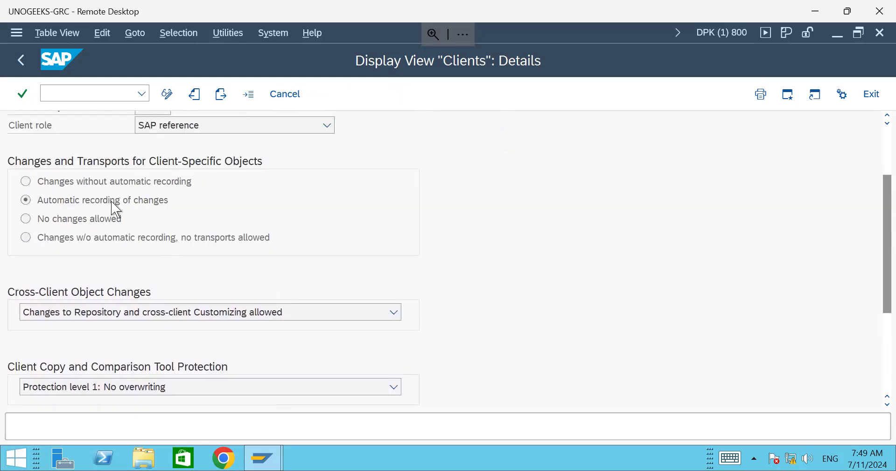
pyautogui.click(39, 225)
# Step: View the cross-client object change options and close them with the value unchanged
pyautogui.scroll(-5, 127, 286)
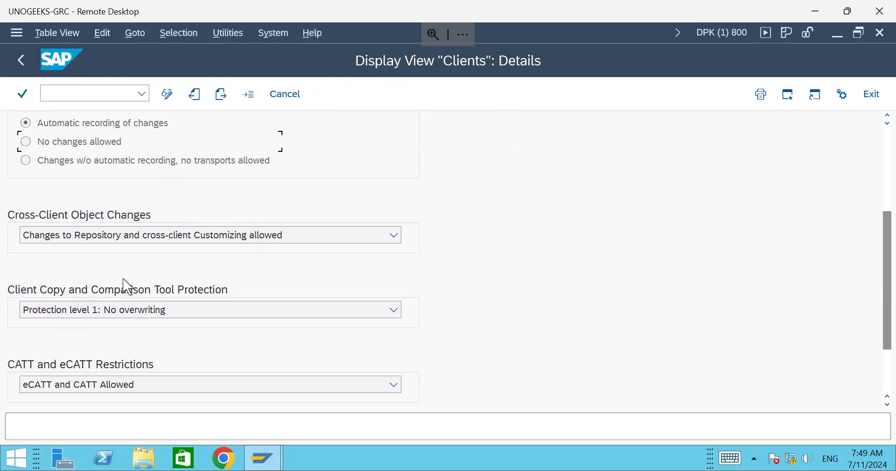
pyautogui.scroll(-2, 128, 285)
pyautogui.click(394, 200)
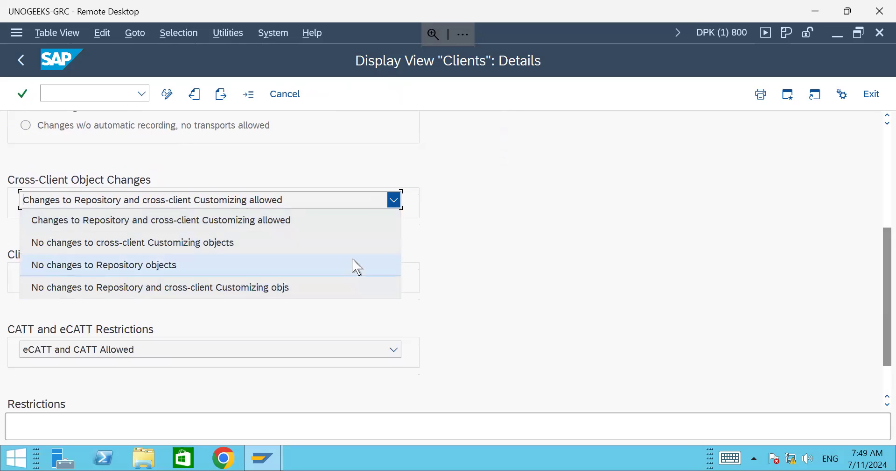
pyautogui.click(177, 168)
pyautogui.scroll(2, 161, 204)
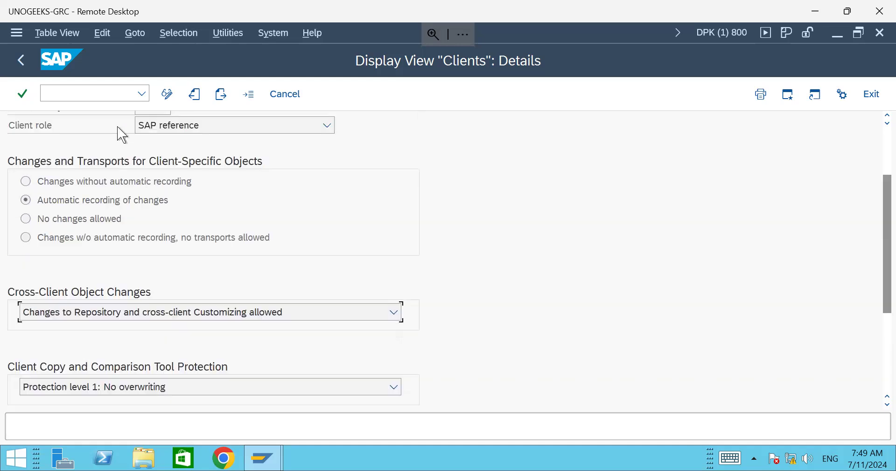
pyautogui.scroll(1, 121, 135)
# Step: Enter /n to return to the SAP Easy Access menu
pyautogui.click(91, 92)
pyautogui.write('/n')
pyautogui.press('Return')
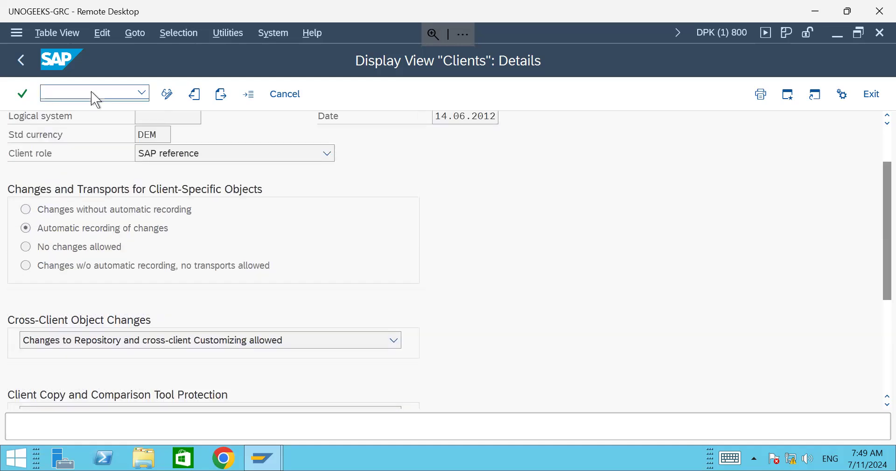
# Step: Rerun scc4 and scroll the 13-client Clients list down and back up
pyautogui.write('scc4')
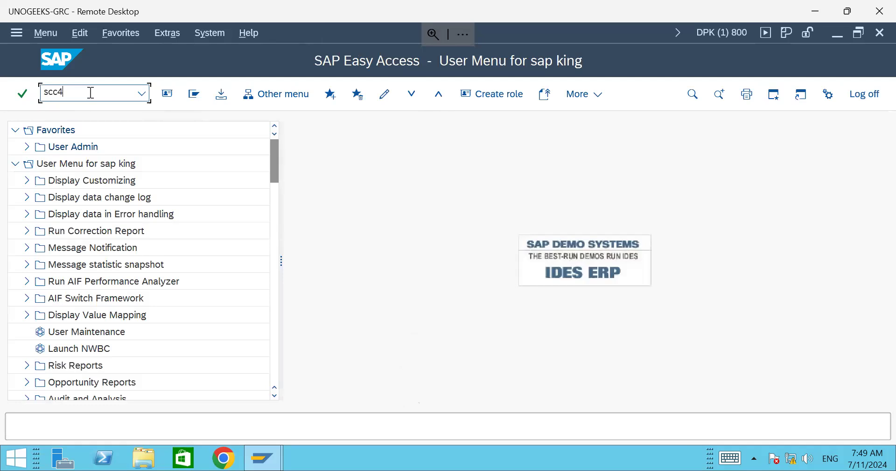
pyautogui.press('Return')
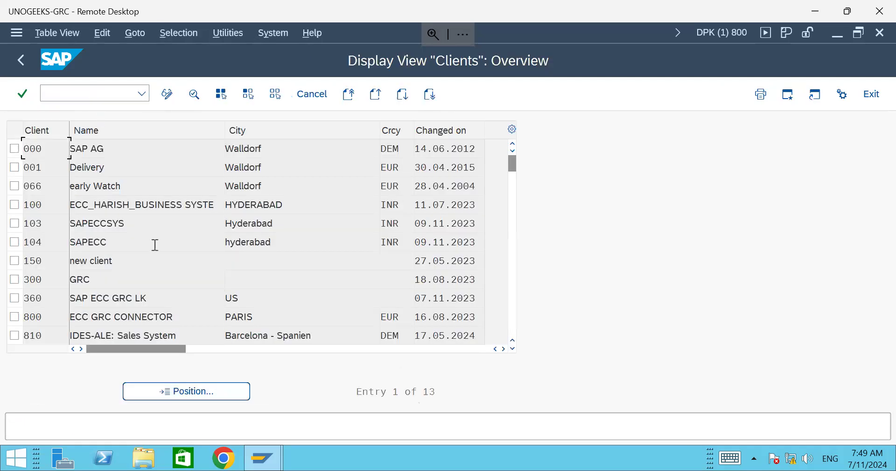
pyautogui.scroll(-3, 233, 231)
pyautogui.scroll(3, 231, 231)
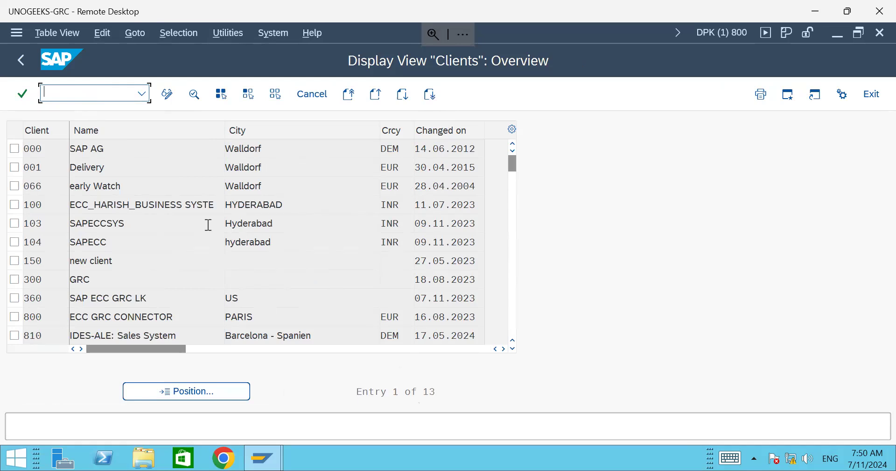
# Step: Review client 100's details down to the Restrictions section, then return to the Clients overview
pyautogui.doubleClick(114, 205)
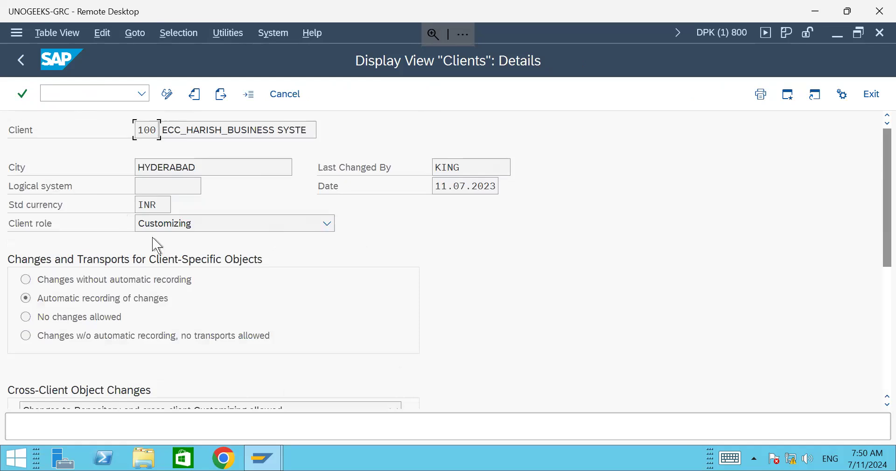
pyautogui.click(196, 185)
pyautogui.scroll(-3, 557, 290)
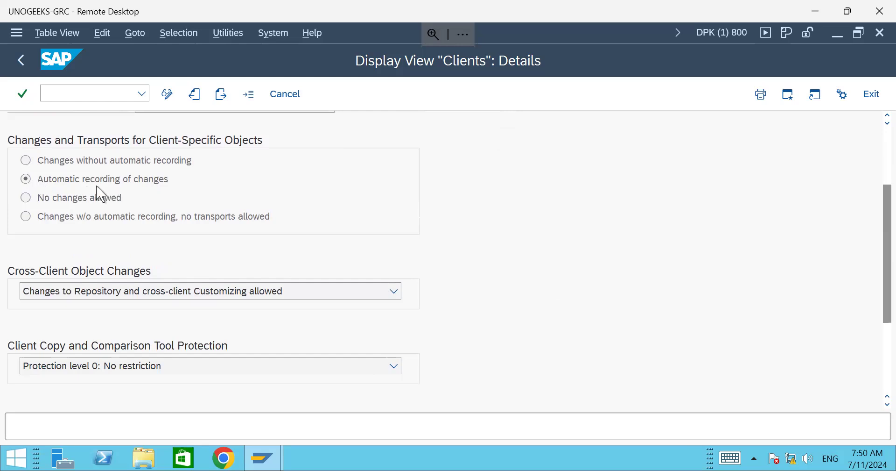
pyautogui.scroll(-3, 502, 272)
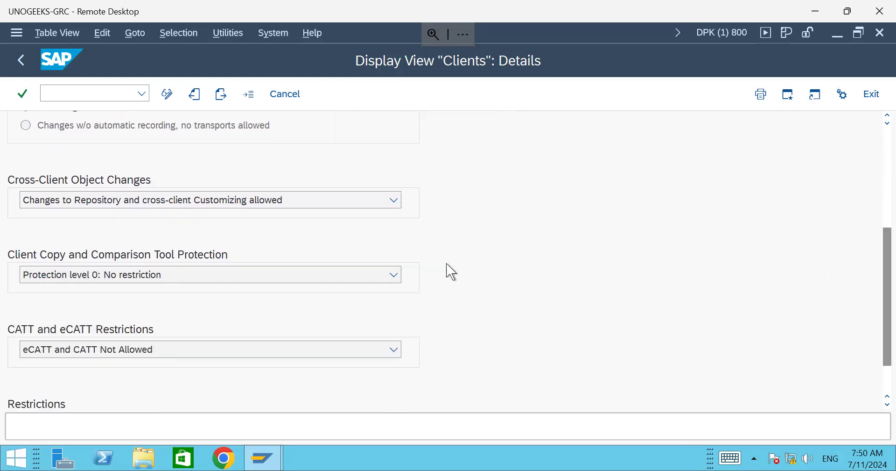
pyautogui.scroll(2, 450, 270)
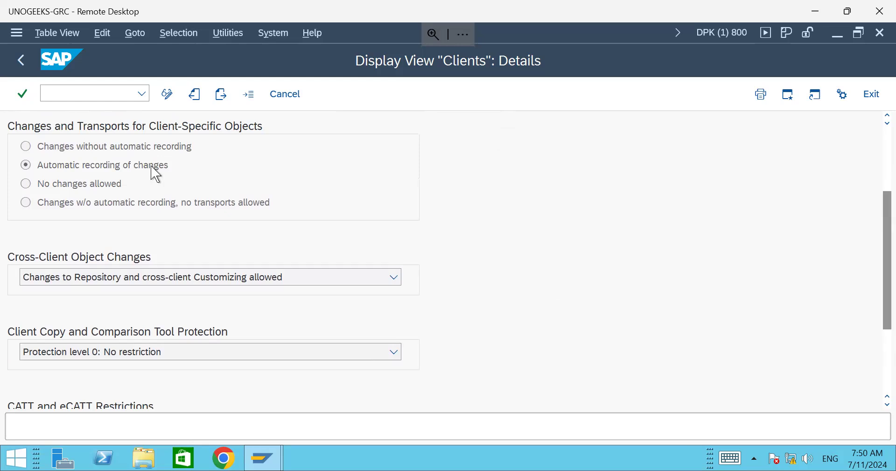
pyautogui.scroll(-3, 465, 281)
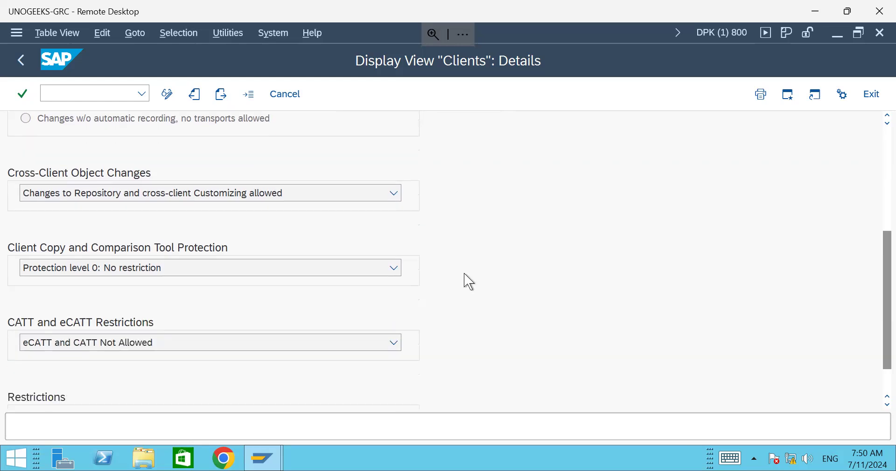
pyautogui.click(21, 60)
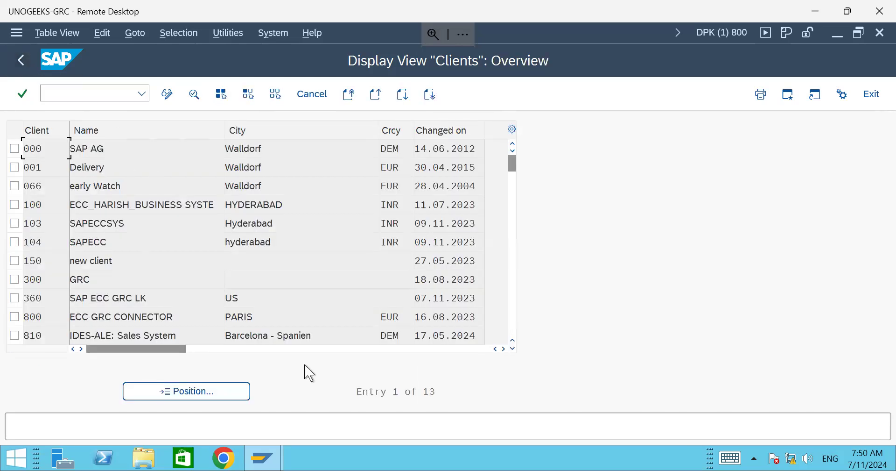
# Step: Launch a test logon session for S4GRCECC from SAP Logon and close it
pyautogui.moveTo(272, 464)
pyautogui.click(196, 387)
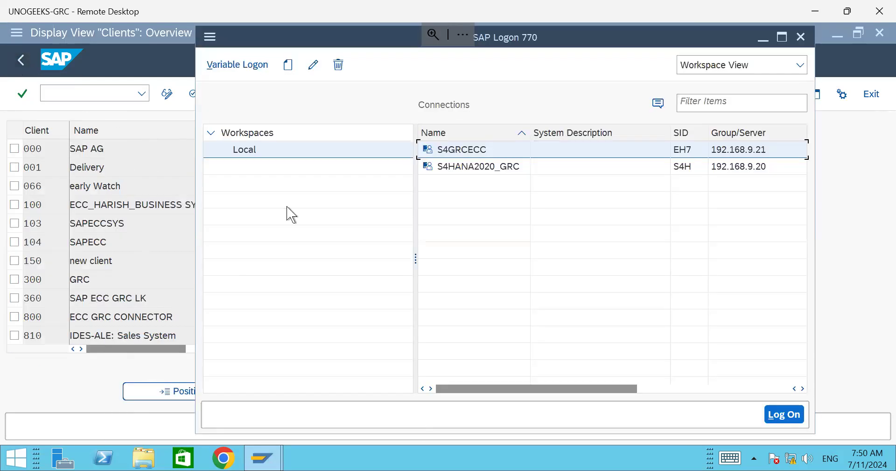
pyautogui.doubleClick(476, 153)
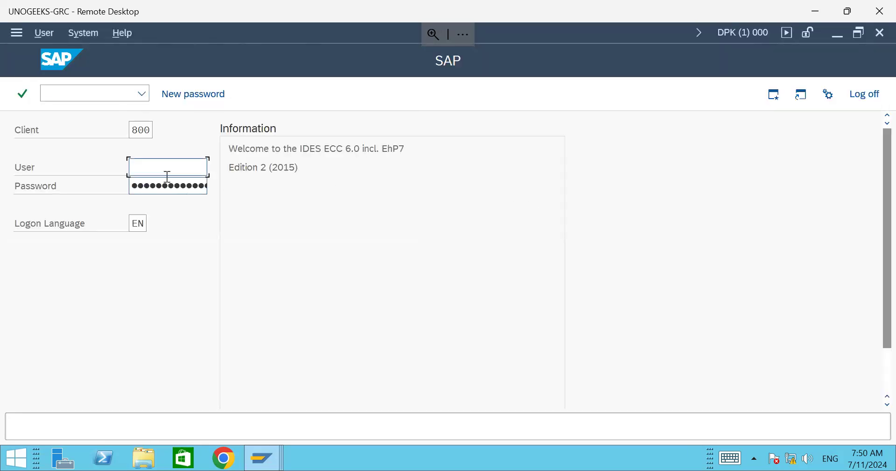
pyautogui.click(880, 32)
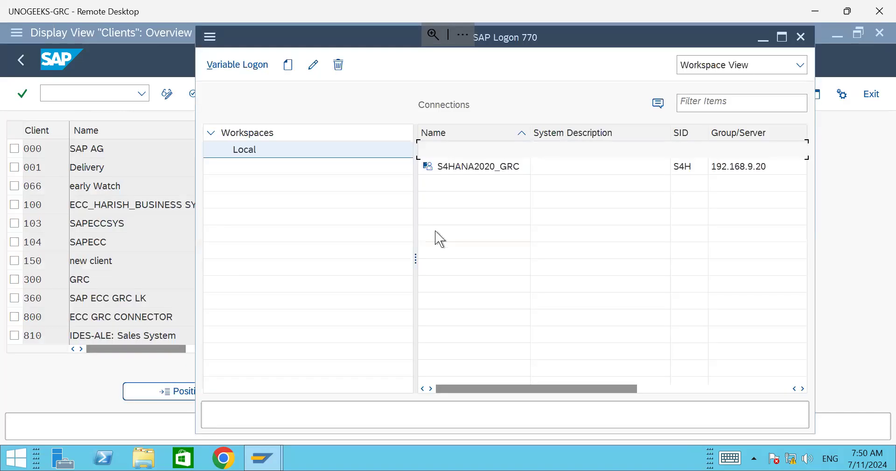
# Step: Back on the Clients overview, open the details of client 100 (Hyderabad, Customizing)
pyautogui.click(148, 260)
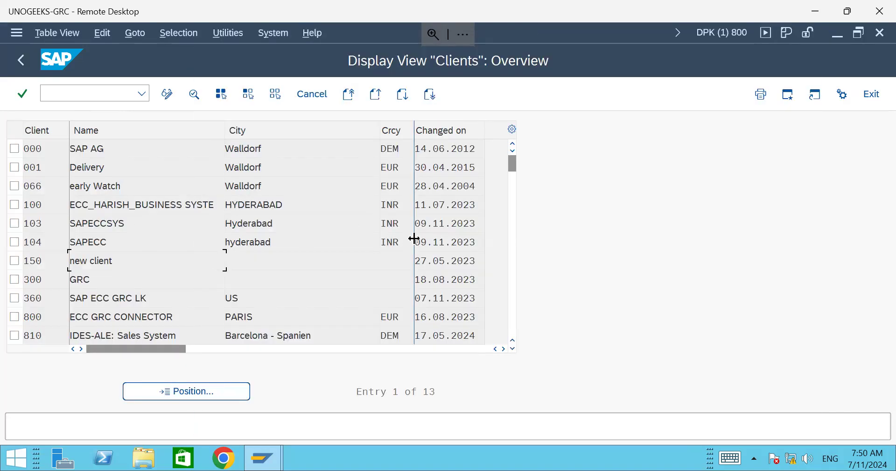
pyautogui.click(381, 127)
pyautogui.click(380, 127)
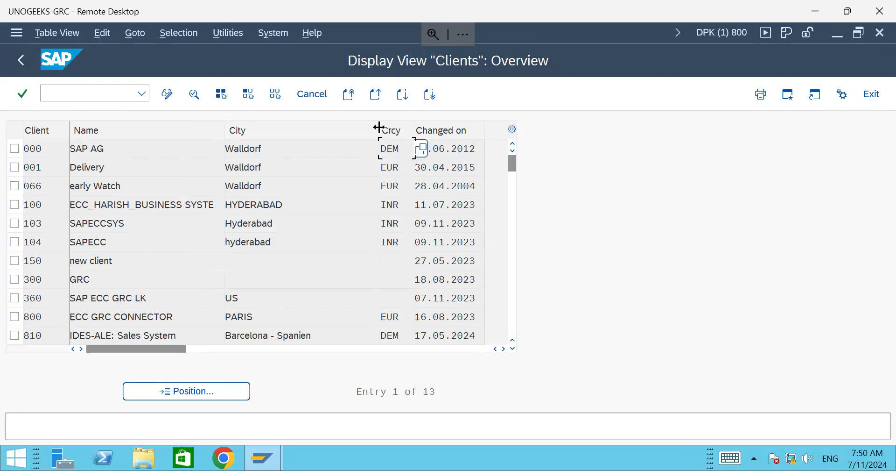
pyautogui.click(119, 208)
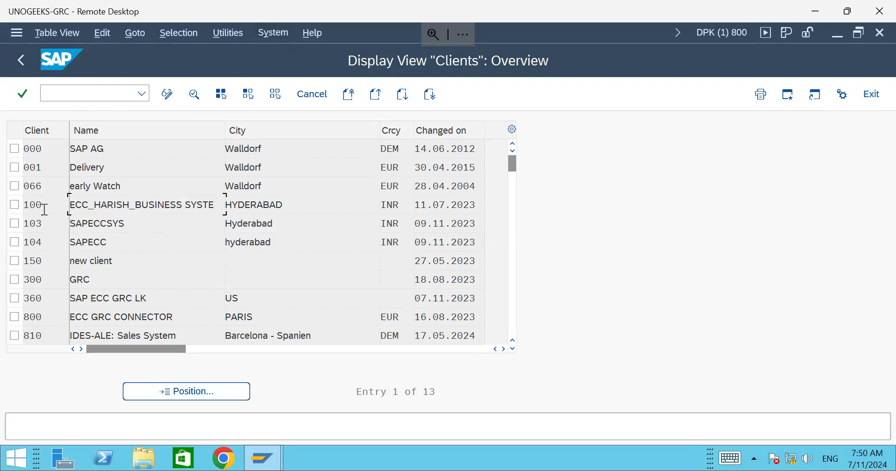
pyautogui.doubleClick(141, 211)
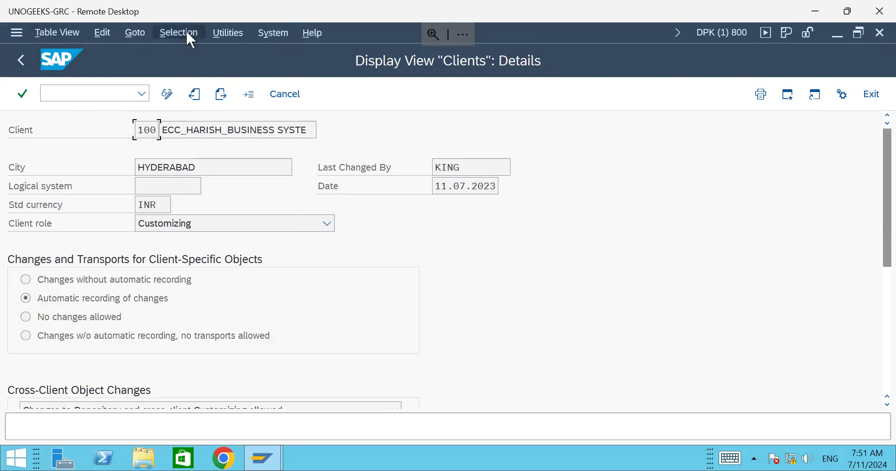
# Step: Open Utilities > Change Logs to evaluate client changes for 05.07.2024 to 11.07.2024
pyautogui.click(230, 32)
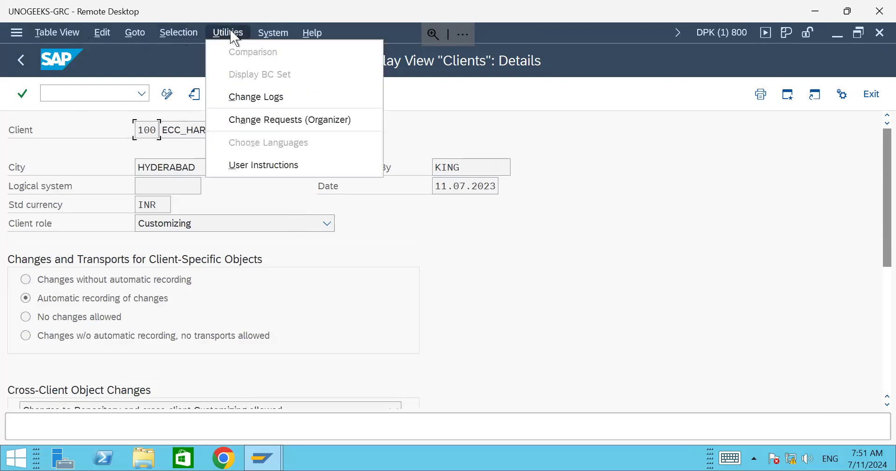
pyautogui.click(255, 98)
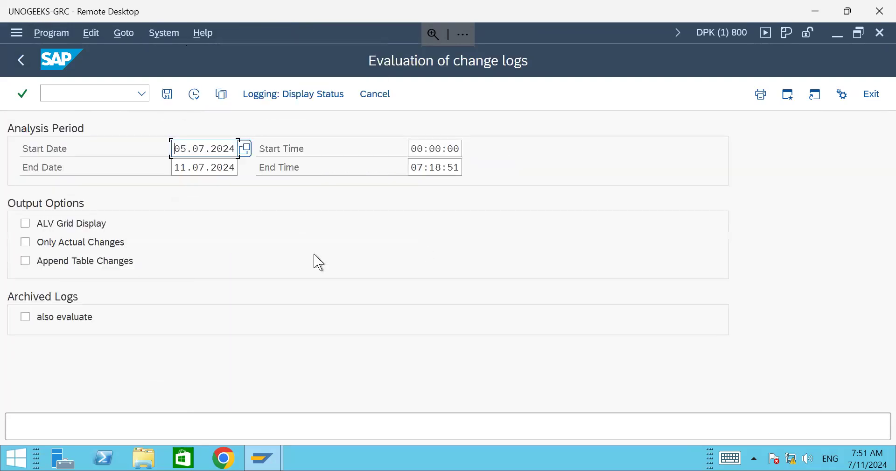
# Step: Run the change-log evaluation, confirm no logs exist, and return to client 100's details
pyautogui.click(194, 94)
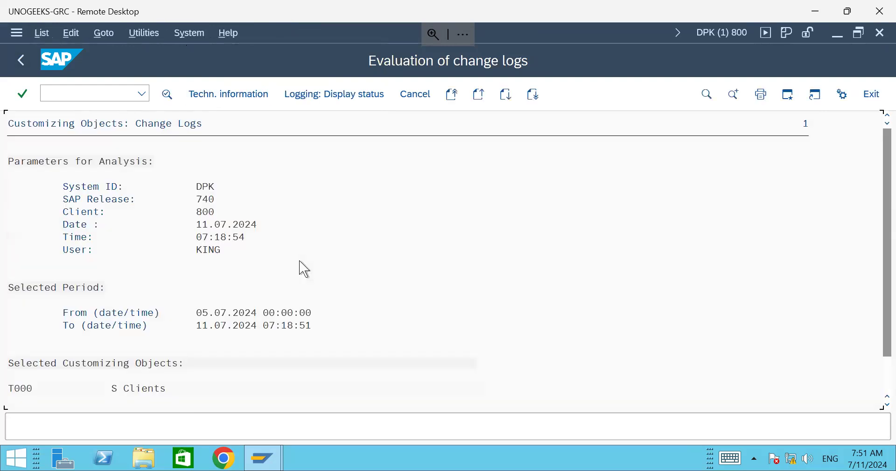
pyautogui.scroll(-2, 304, 267)
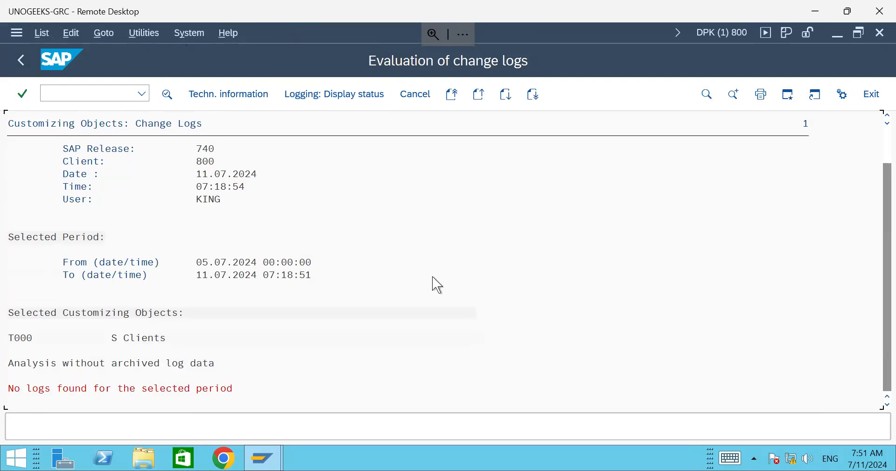
pyautogui.click(21, 59)
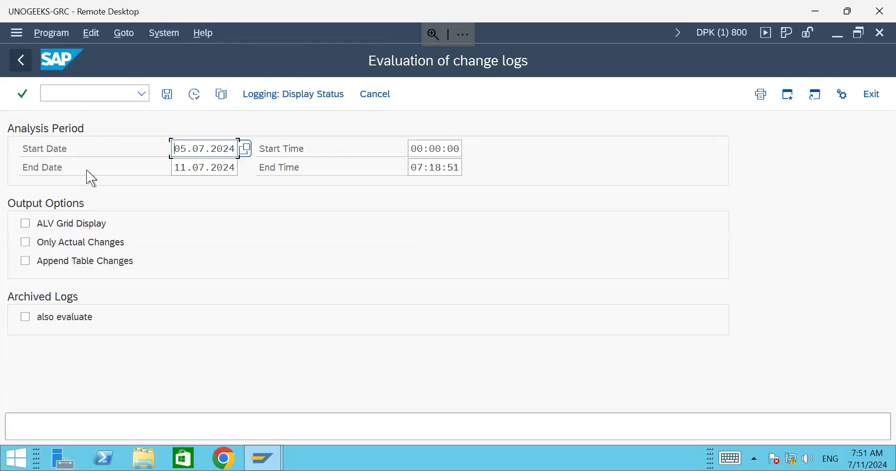
pyautogui.click(24, 61)
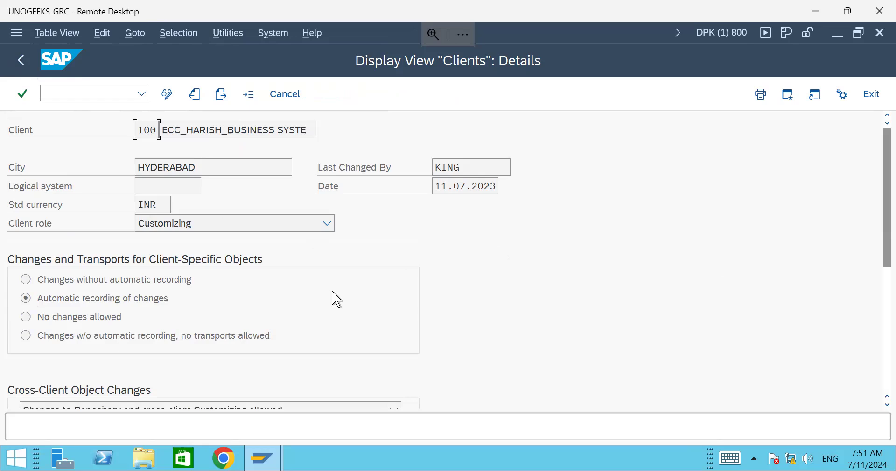
# Step: Scroll through client 100's details, then back out through the Clients overview to SAP Easy Access
pyautogui.scroll(-1, 612, 273)
pyautogui.scroll(-3, 643, 250)
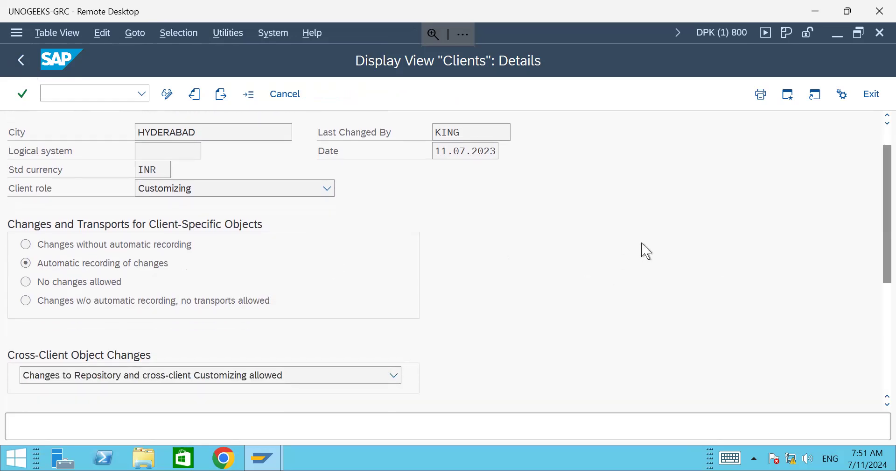
pyautogui.scroll(-6, 646, 251)
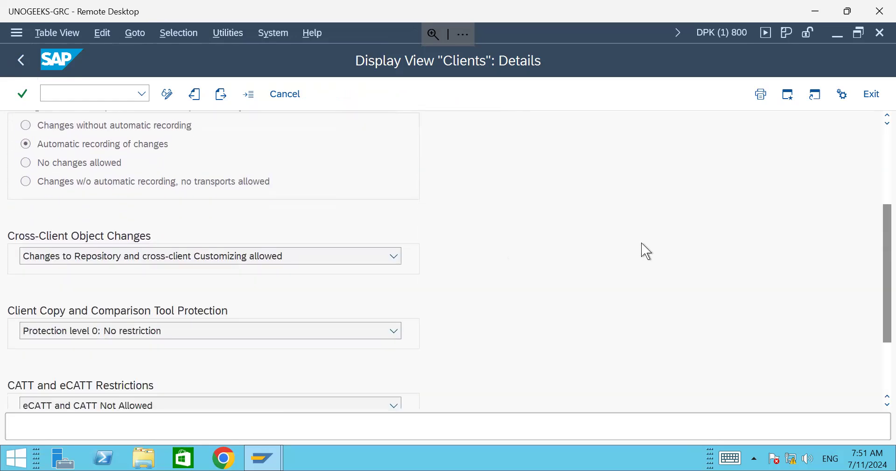
pyautogui.scroll(7, 645, 250)
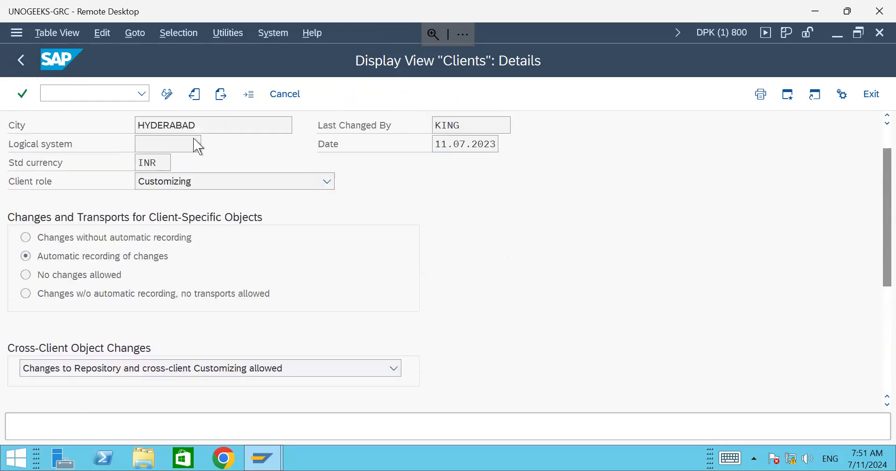
pyautogui.click(24, 68)
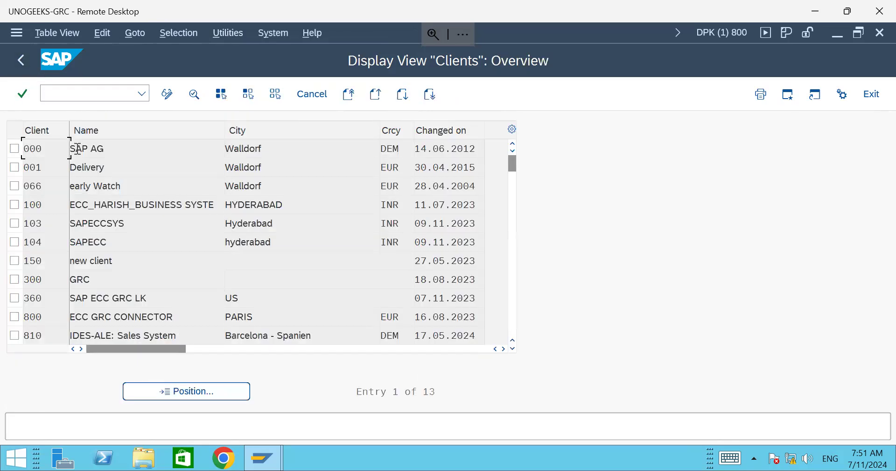
pyautogui.click(20, 60)
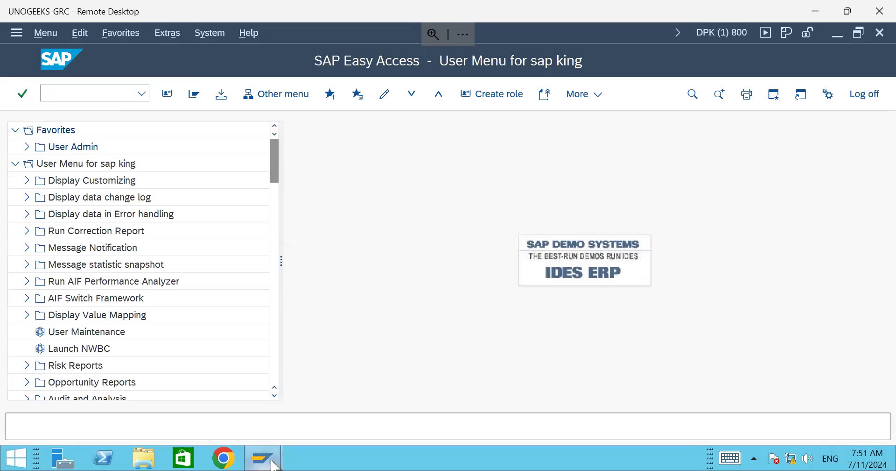
# Step: Open an S4GRCECC logon screen from SAP Logon, then close it without logging on
pyautogui.moveTo(263, 458)
pyautogui.click(237, 395)
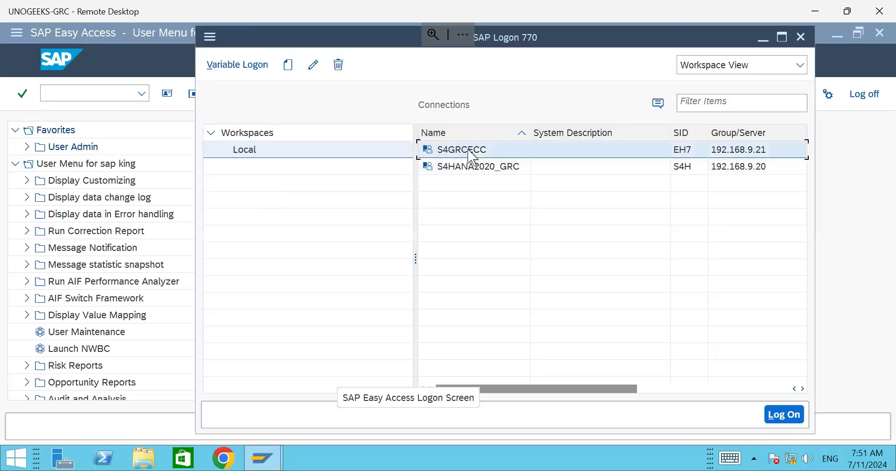
pyautogui.doubleClick(469, 151)
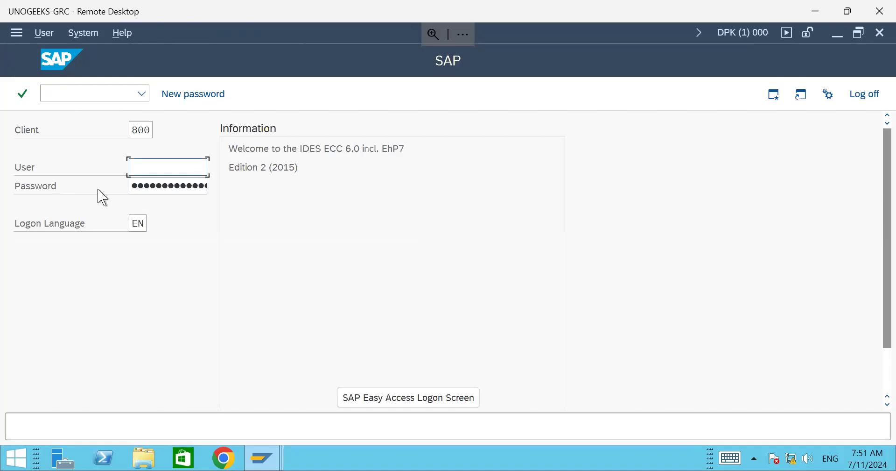
pyautogui.doubleClick(132, 130)
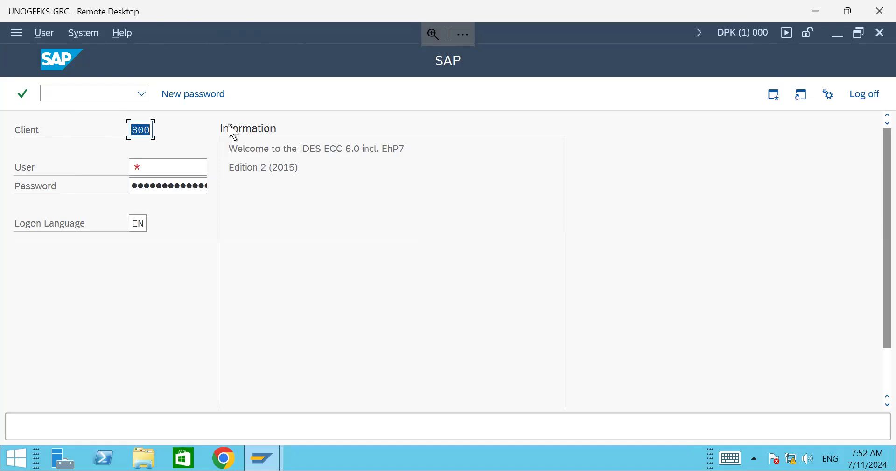
pyautogui.click(879, 32)
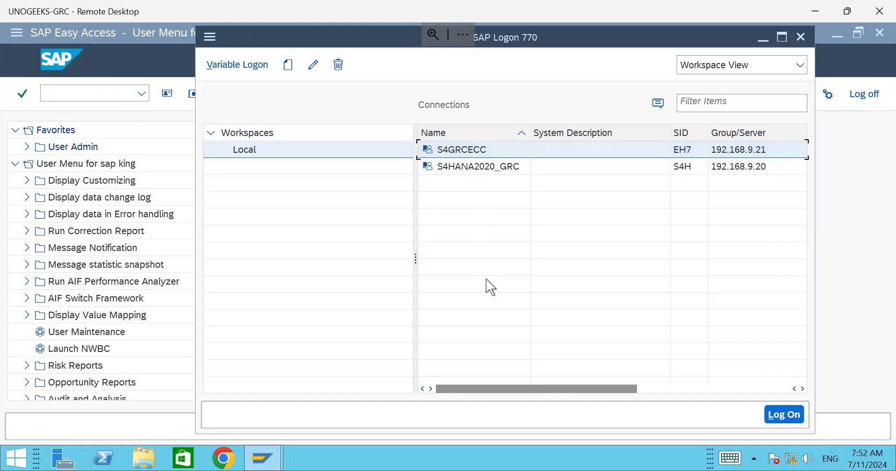
# Step: In a second S4GRCECC logon, replace client 800 with 812, erase it, and close the window
pyautogui.doubleClick(481, 151)
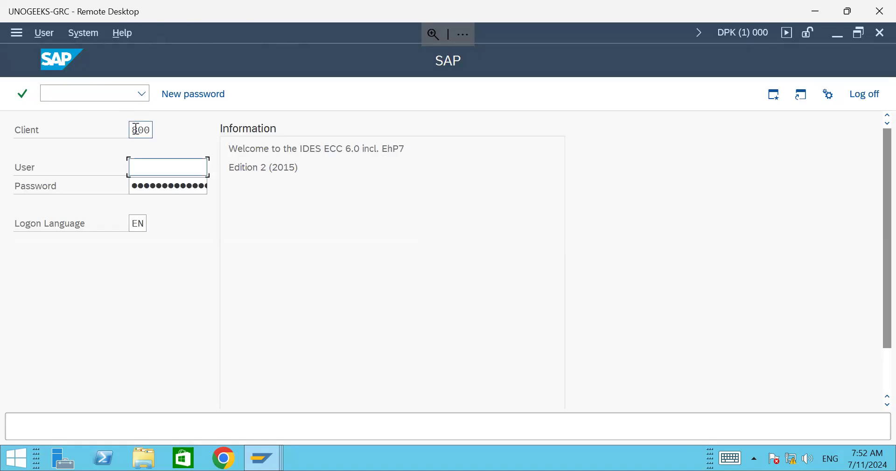
pyautogui.moveTo(133, 129); pyautogui.dragTo(163, 136)
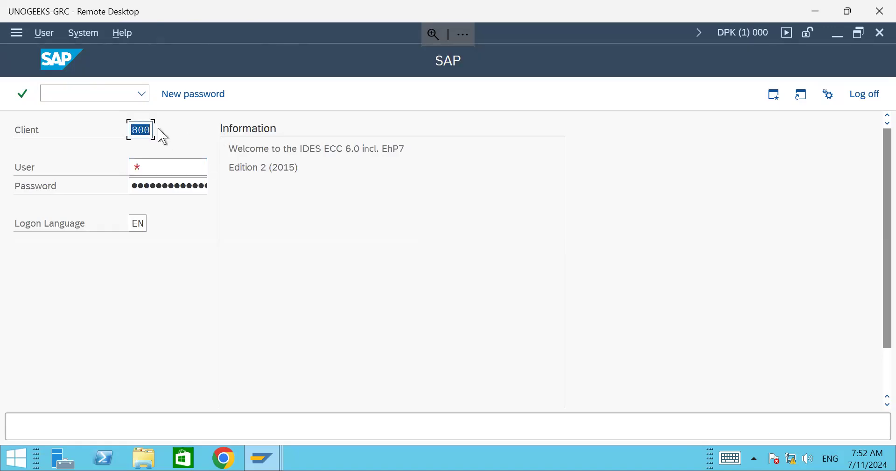
pyautogui.write('812')
pyautogui.click(139, 167)
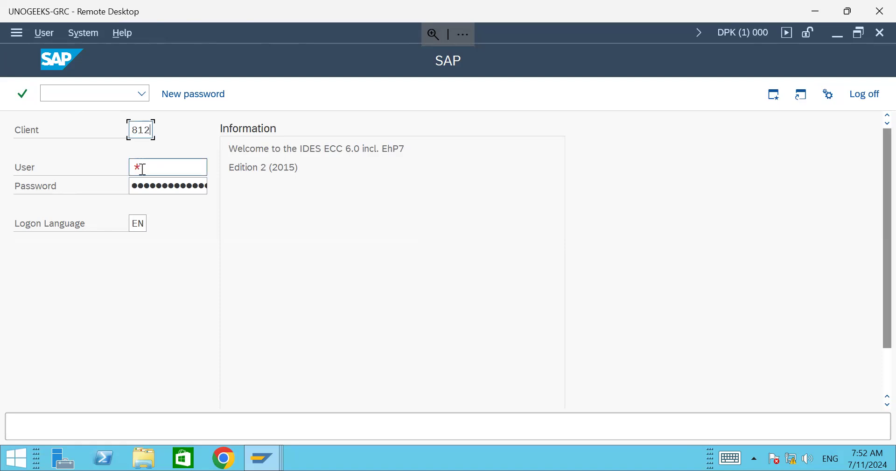
pyautogui.click(146, 187)
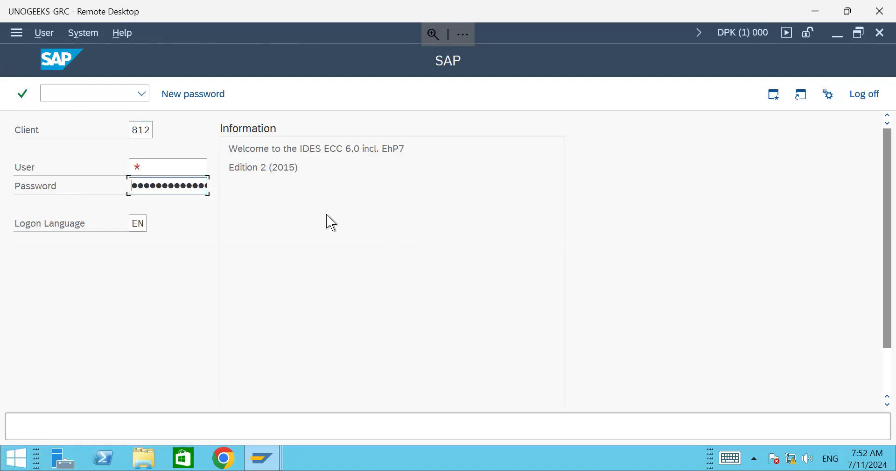
pyautogui.click(146, 130)
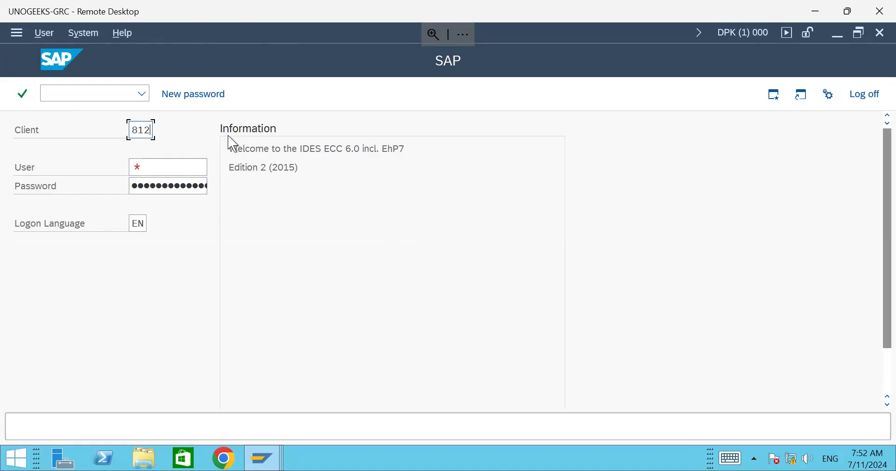
pyautogui.press('BackSpace')
pyautogui.press('BackSpace')
pyautogui.press('BackSpace')
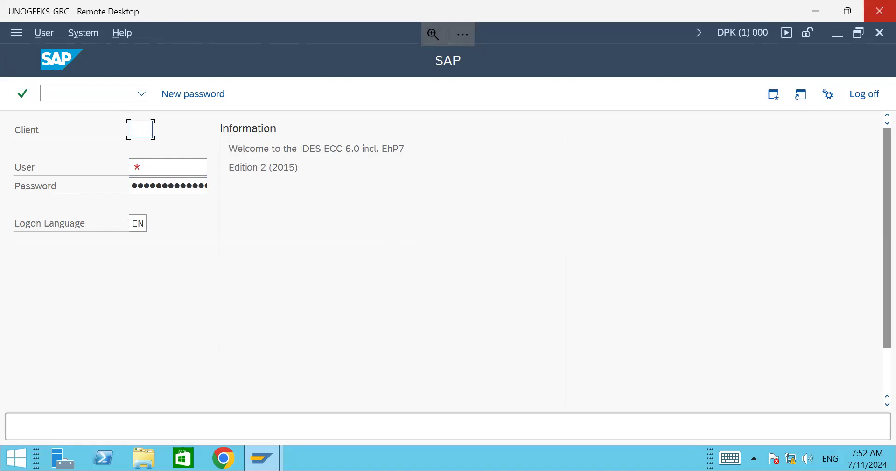
pyautogui.click(869, 40)
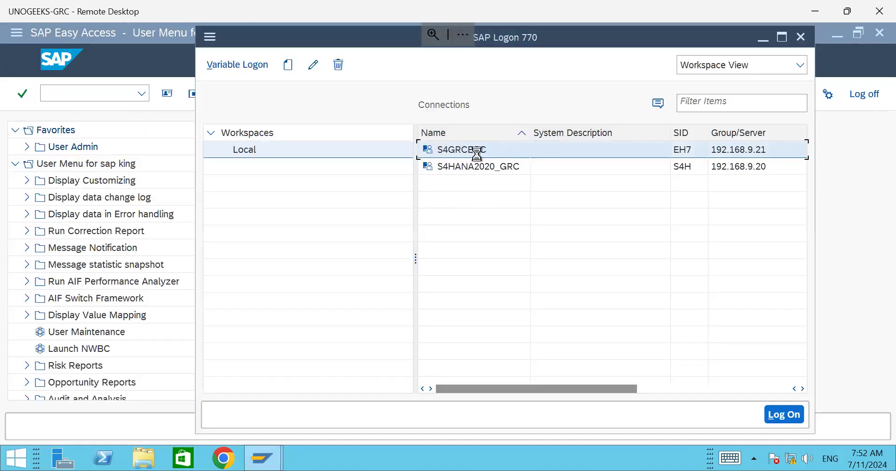
# Step: Log on to S4GRCECC client 800 with the user ID and password
pyautogui.press('Return')
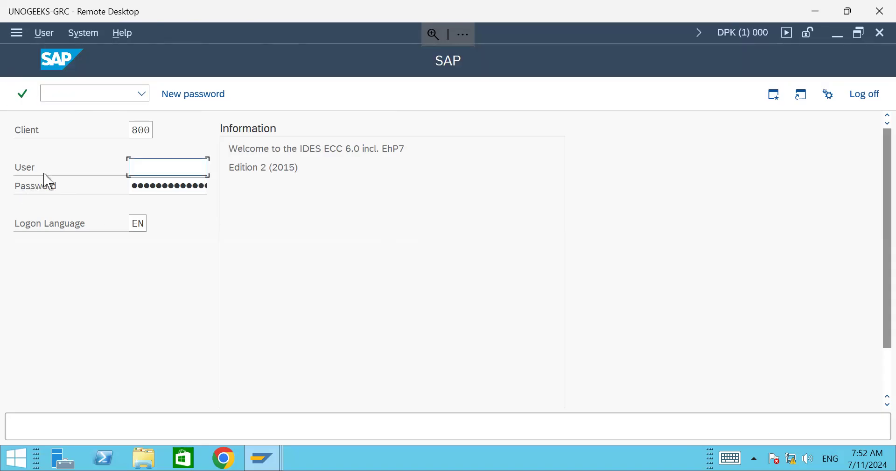
pyautogui.click(145, 225)
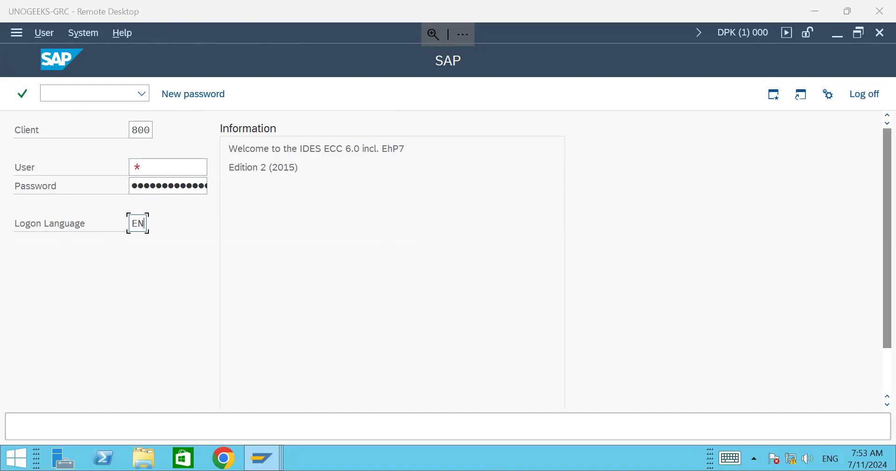
pyautogui.click(171, 163)
pyautogui.write('king')
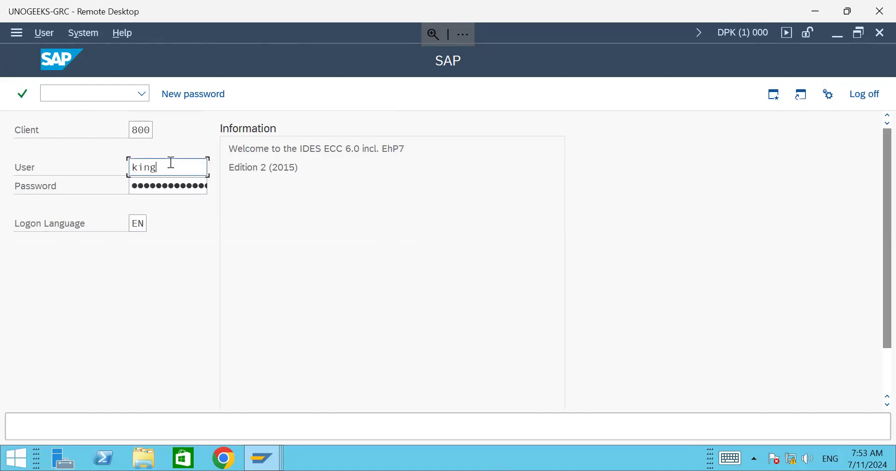
pyautogui.press('Tab')
pyautogui.press('Return')
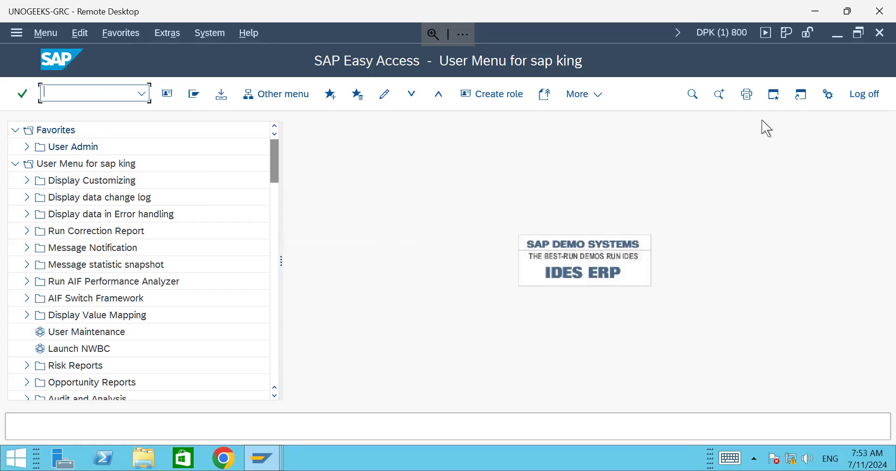
# Step: Check the system status, then run transaction SU01 to reach User Maintenance
pyautogui.click(722, 32)
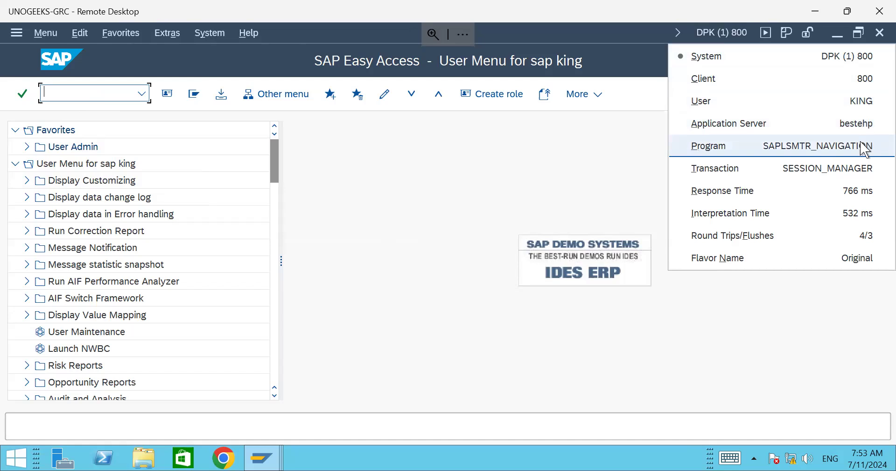
pyautogui.click(120, 96)
pyautogui.write('u01')
pyautogui.press('Return')
pyautogui.write('su01')
pyautogui.press('Return')
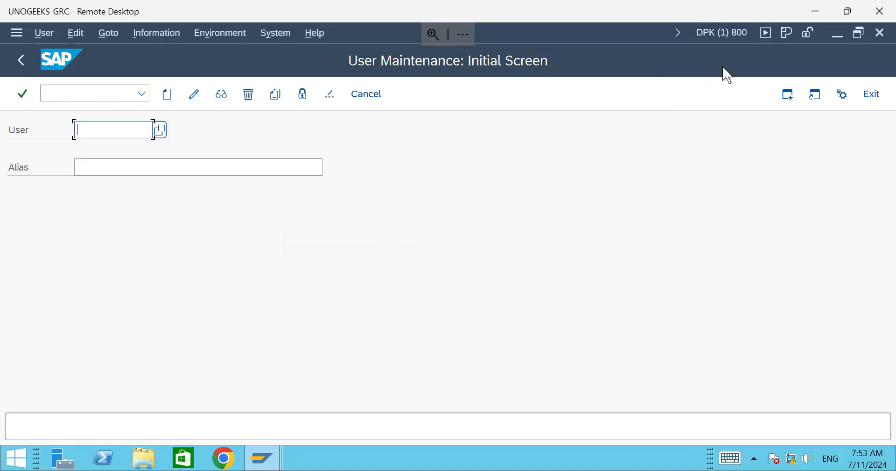
# Step: View the system status details for the SU01 screen and close them
pyautogui.click(722, 33)
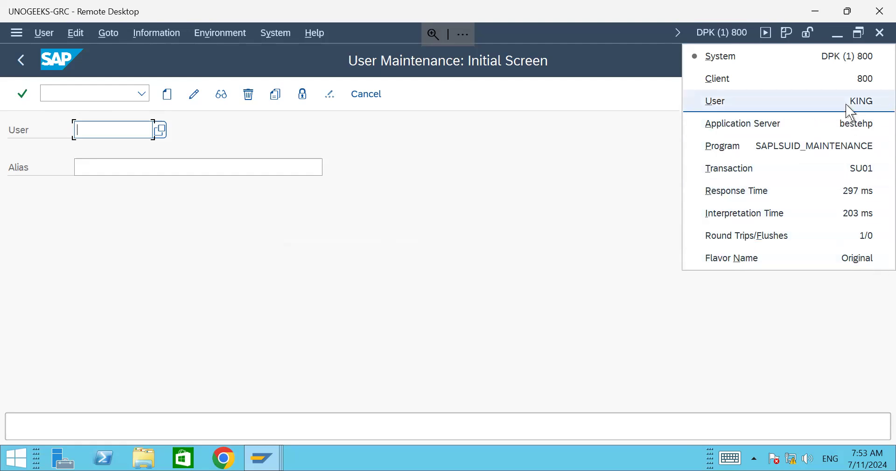
pyautogui.click(540, 204)
pyautogui.click(87, 94)
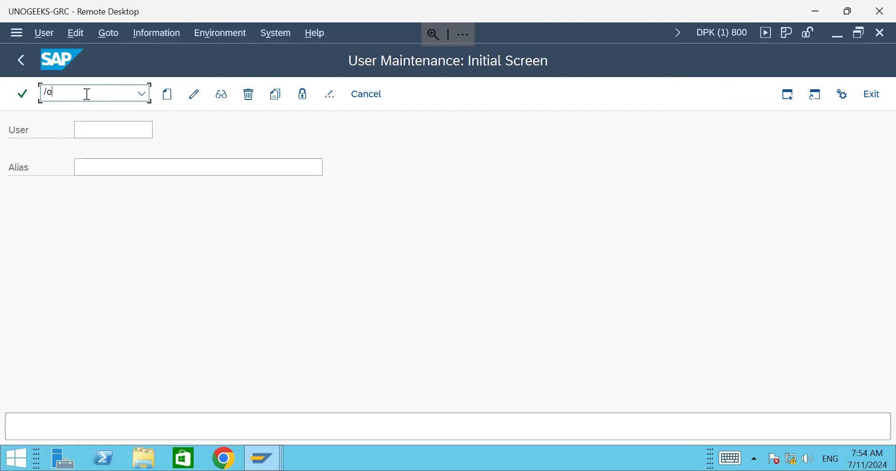
pyautogui.press('BackSpace')
pyautogui.press('BackSpace')
pyautogui.write('/o')
pyautogui.press('BackSpace')
pyautogui.write('n')
pyautogui.press('BackSpace')
pyautogui.press('BackSpace')
pyautogui.write('pfcg')
pyautogui.press('Return')
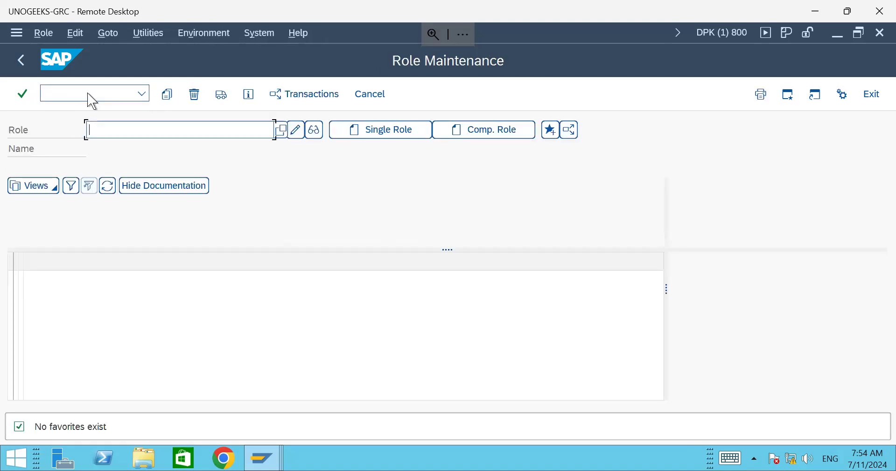
pyautogui.click(263, 458)
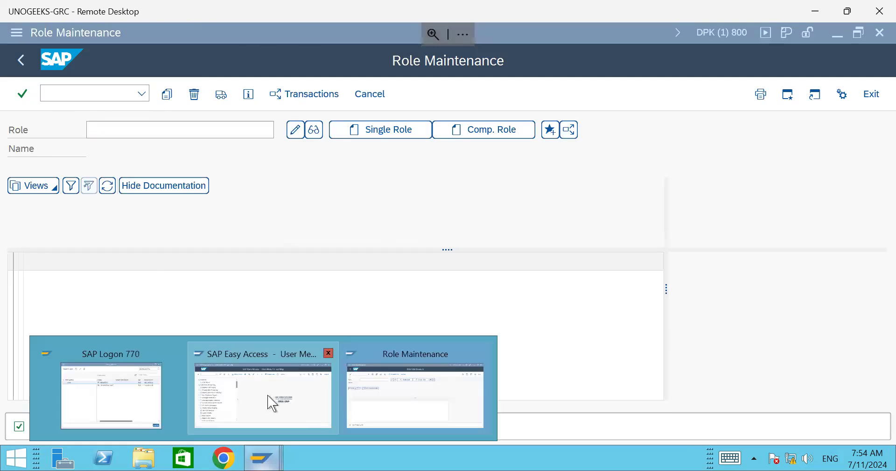
pyautogui.click(273, 402)
pyautogui.click(263, 458)
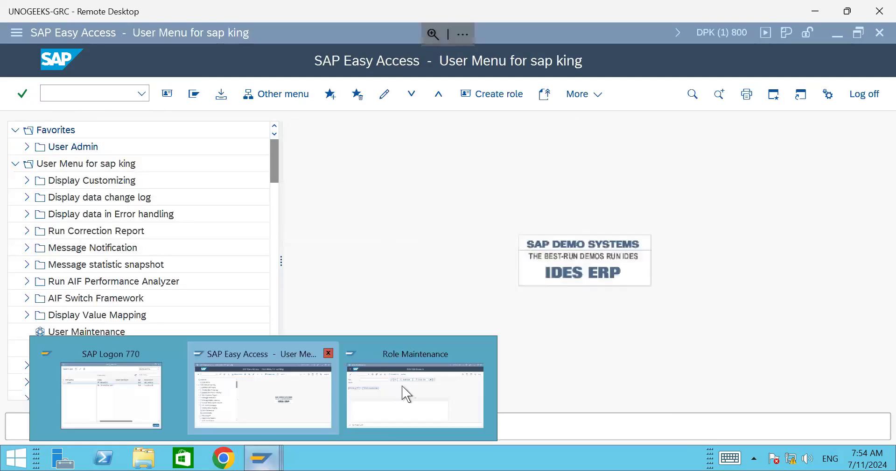
pyautogui.click(407, 393)
pyautogui.click(85, 93)
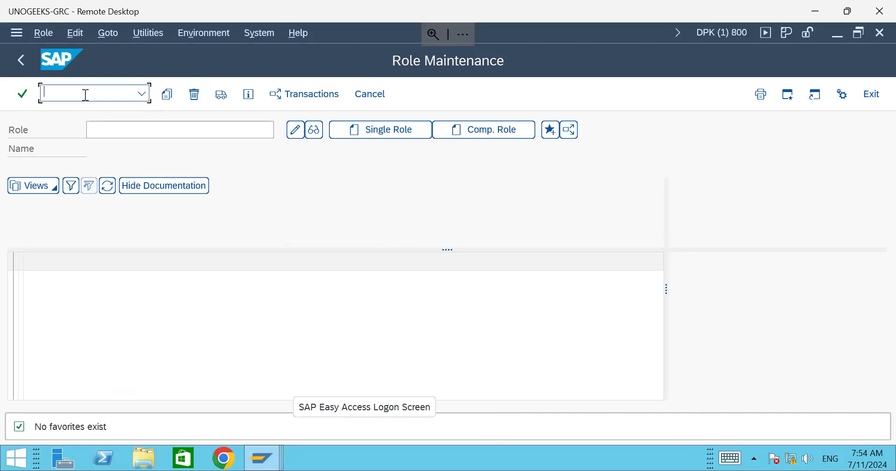
pyautogui.write('/np')
pyautogui.press('BackSpace')
pyautogui.write('su01')
pyautogui.press('Return')
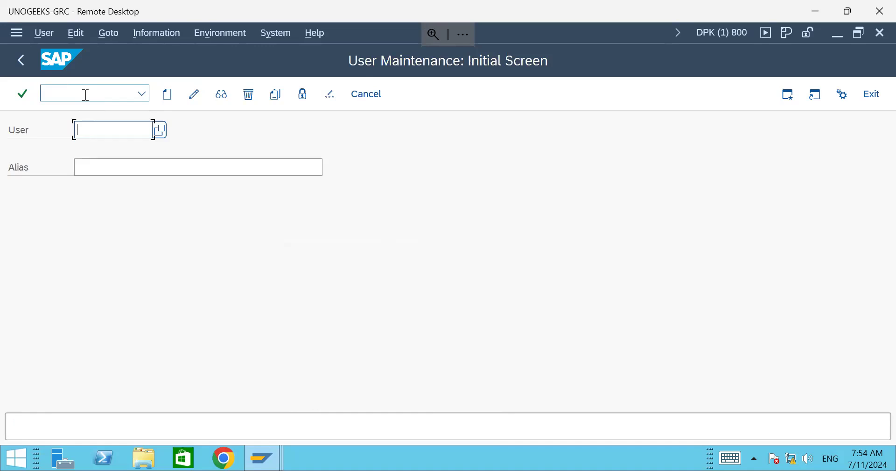
# Step: From the User Maintenance window, enter /opfcg to open Role Maintenance in a new session
pyautogui.click(262, 457)
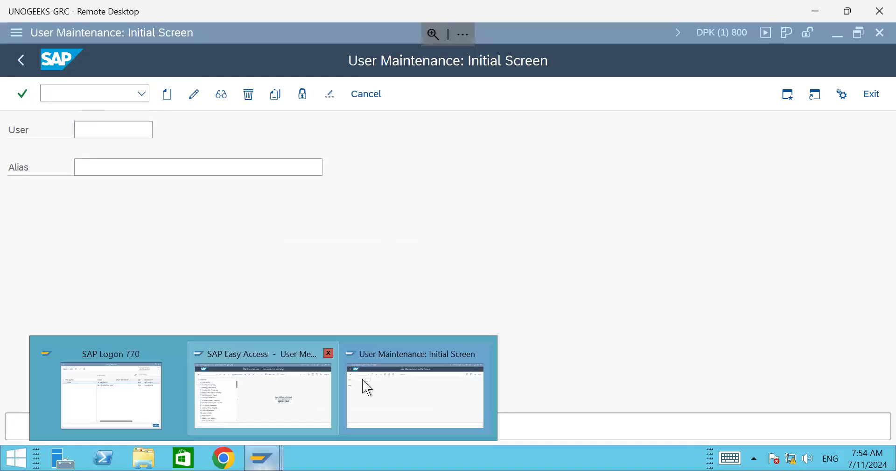
pyautogui.click(391, 387)
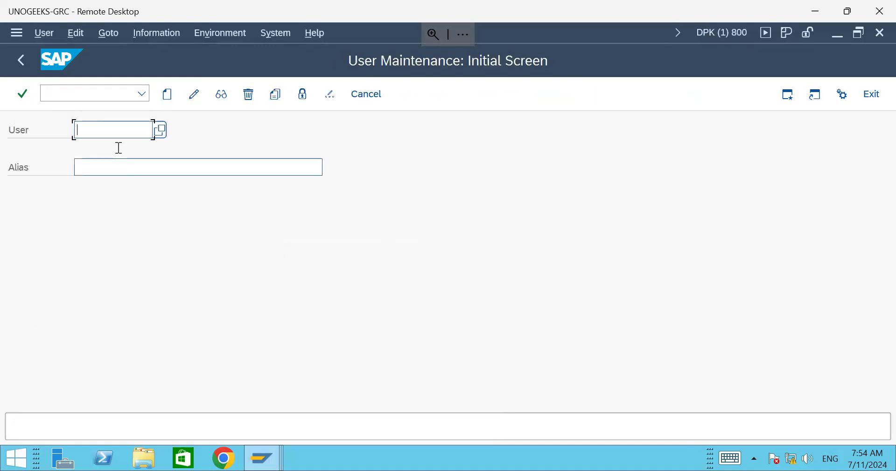
pyautogui.click(82, 90)
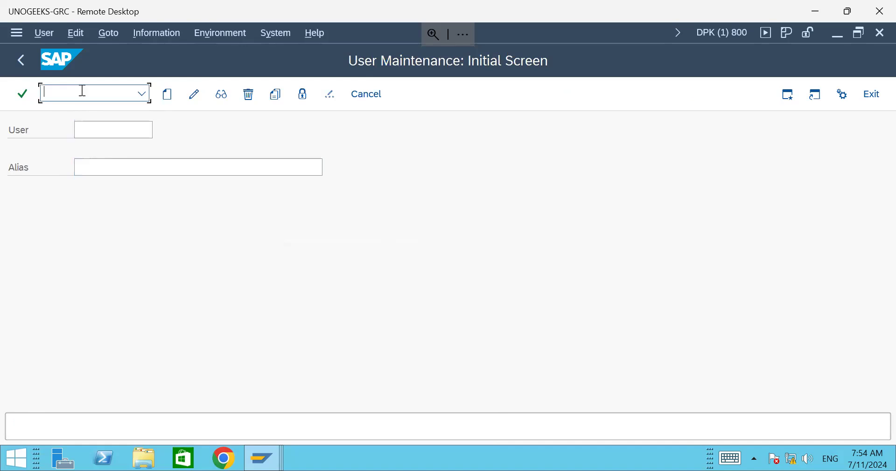
pyautogui.write('/opfcg')
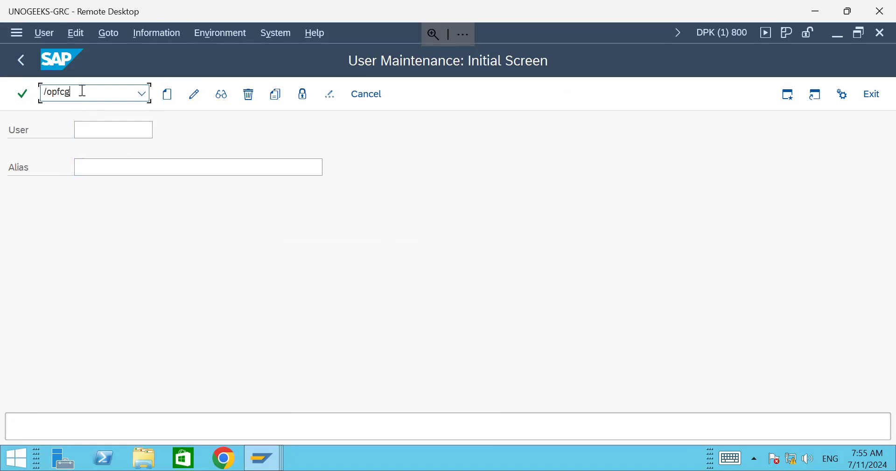
pyautogui.press('Return')
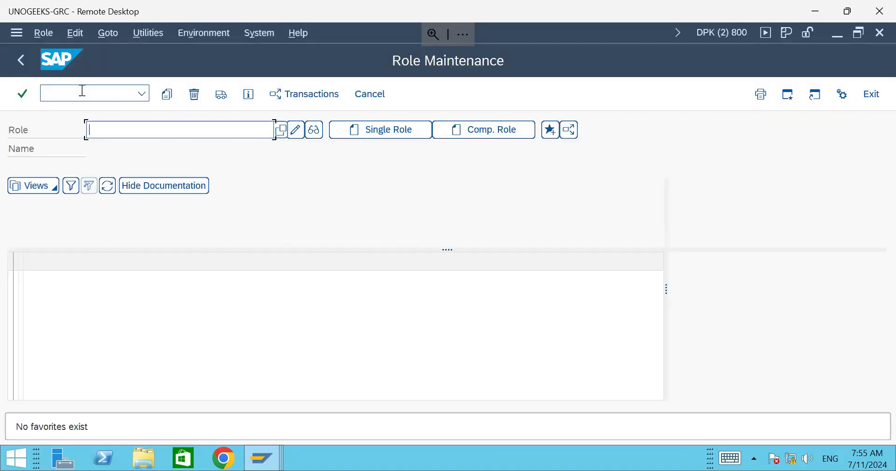
# Step: Try closing the Easy Access window, cancel the Log Off prompt, and return to Role Maintenance
pyautogui.click(263, 458)
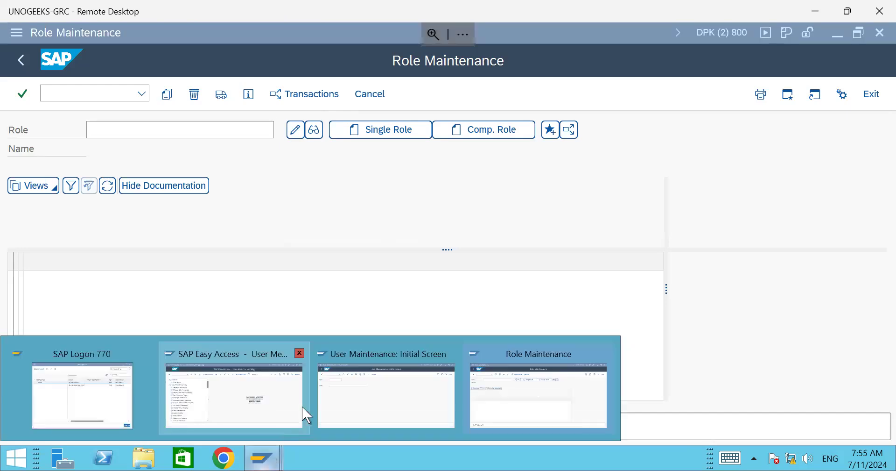
pyautogui.click(327, 402)
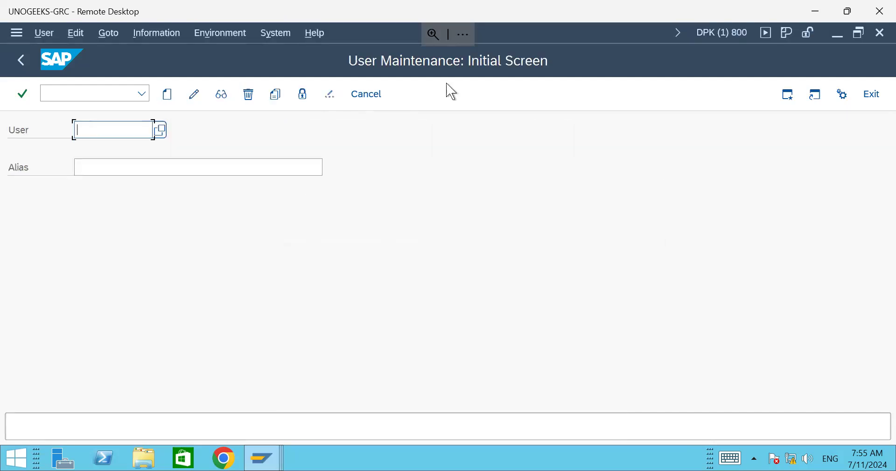
pyautogui.click(273, 457)
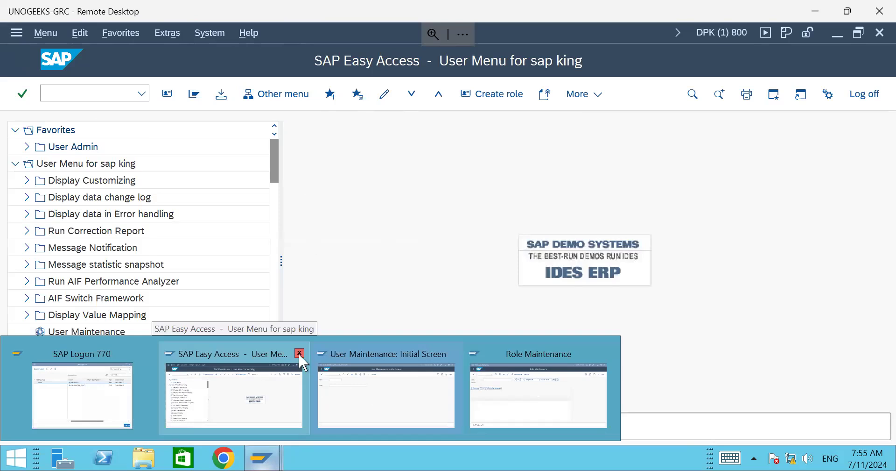
pyautogui.click(299, 354)
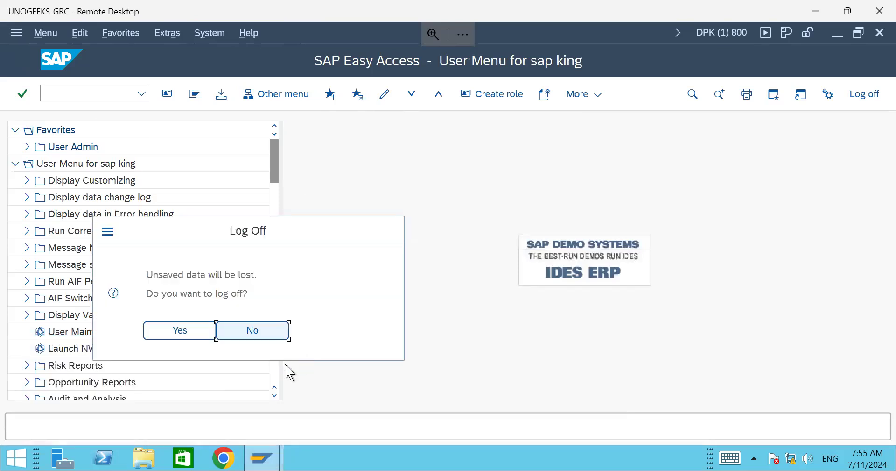
pyautogui.click(237, 340)
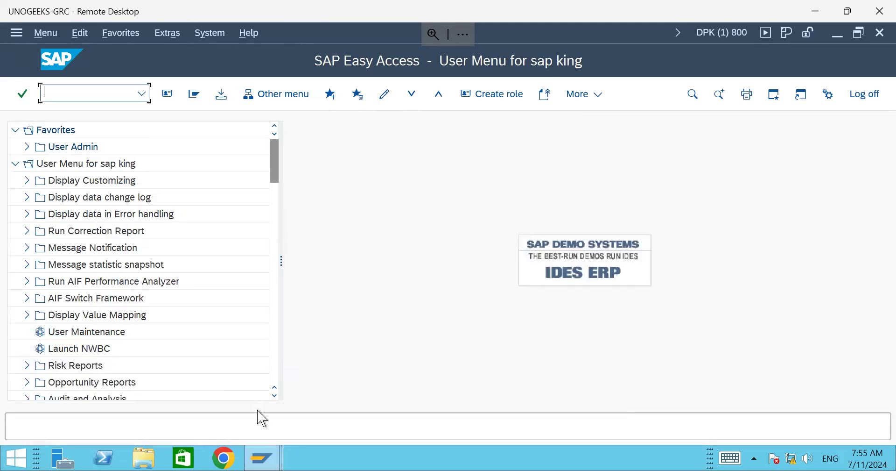
pyautogui.click(262, 457)
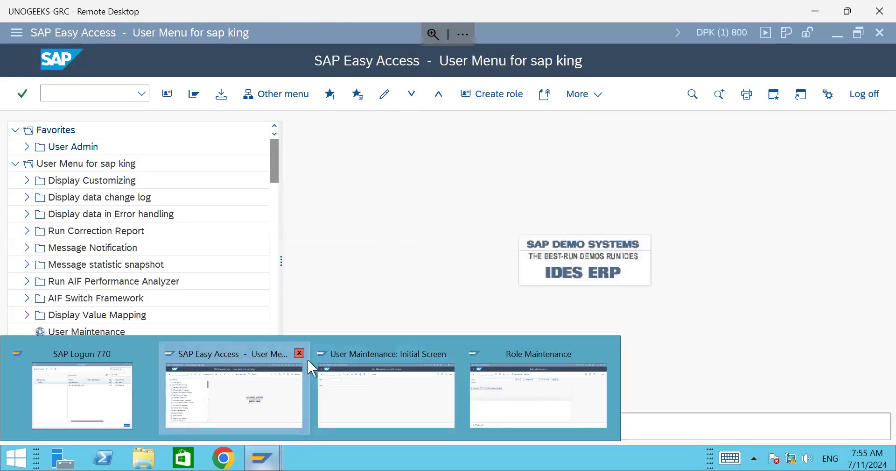
pyautogui.click(506, 396)
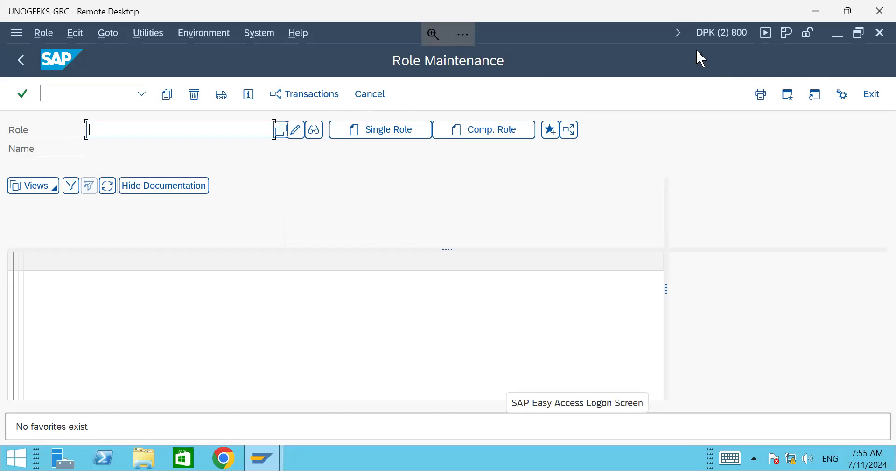
pyautogui.click(262, 458)
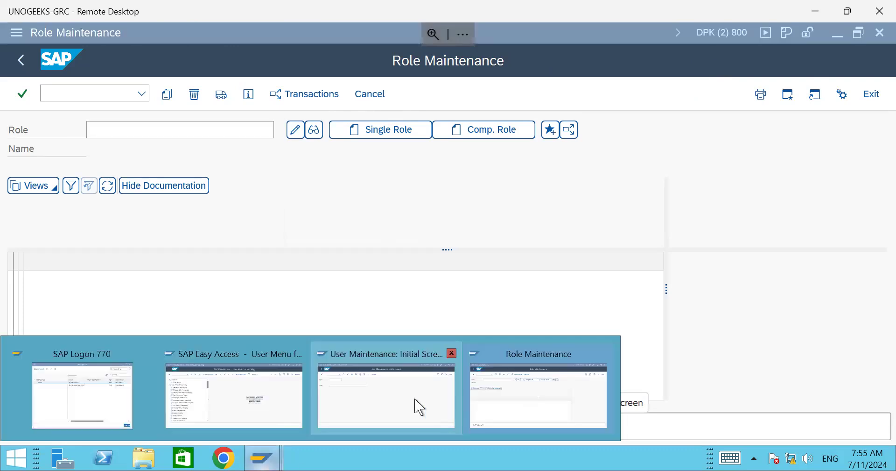
pyautogui.click(419, 406)
pyautogui.click(268, 462)
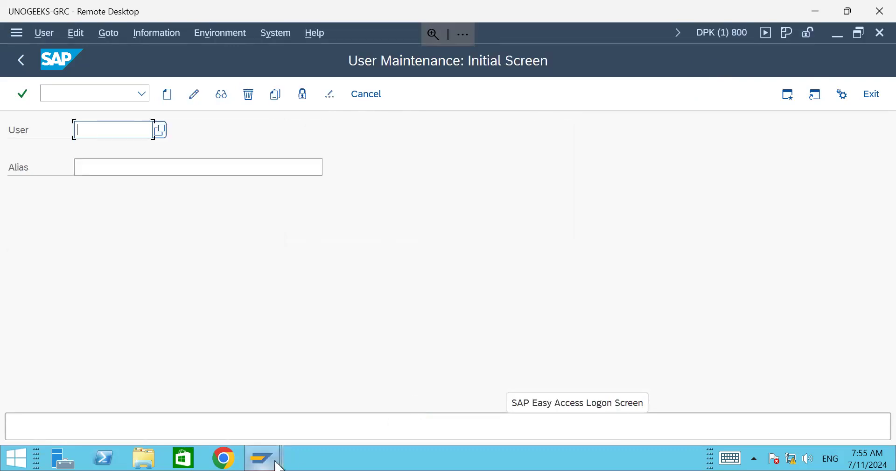
pyautogui.click(293, 407)
pyautogui.click(263, 459)
pyautogui.click(405, 407)
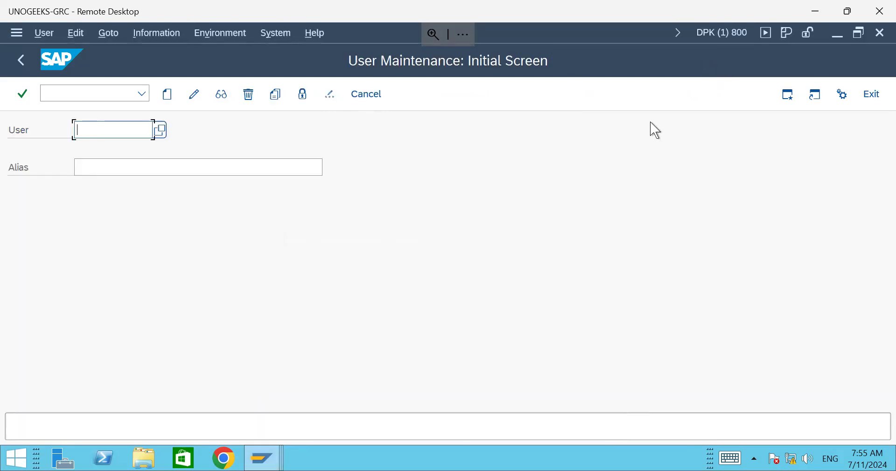
pyautogui.click(258, 465)
pyautogui.click(536, 401)
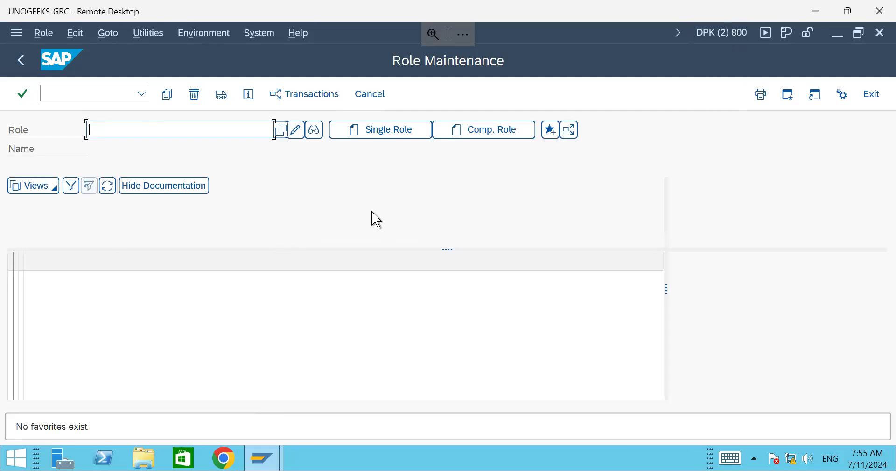
pyautogui.click(92, 95)
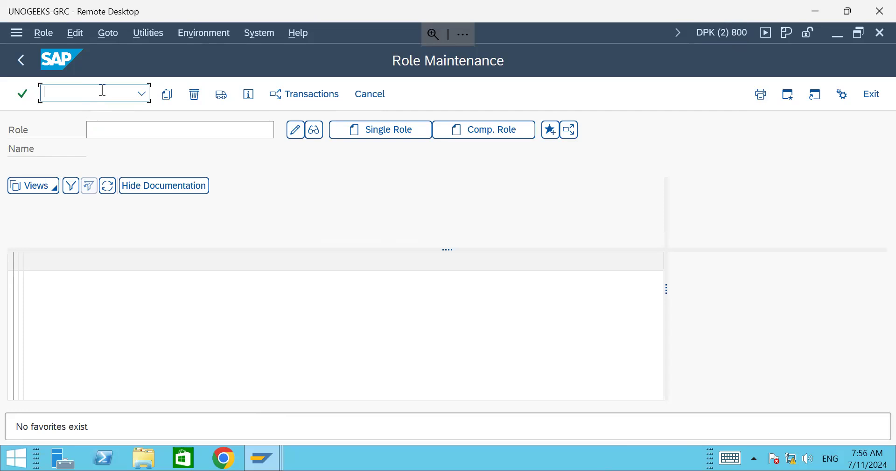
# Step: End the session with /nex and log back on to client 800 with the saved user
pyautogui.write('/nex')
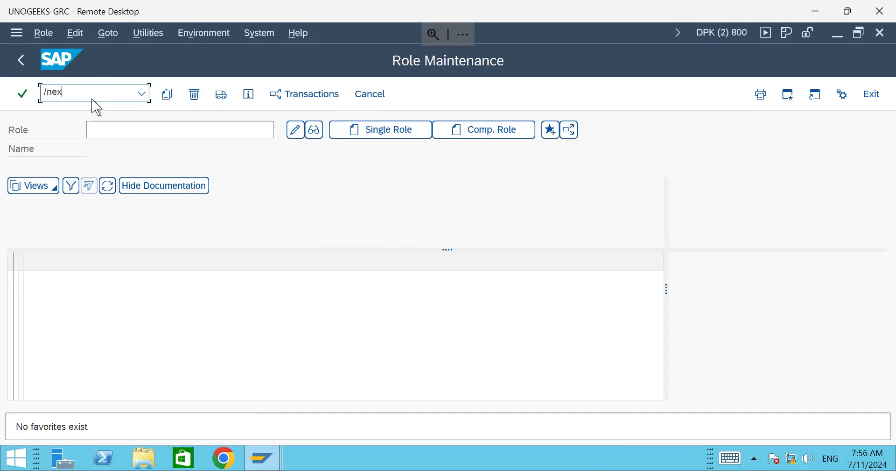
pyautogui.press('Return')
pyautogui.write('/nex')
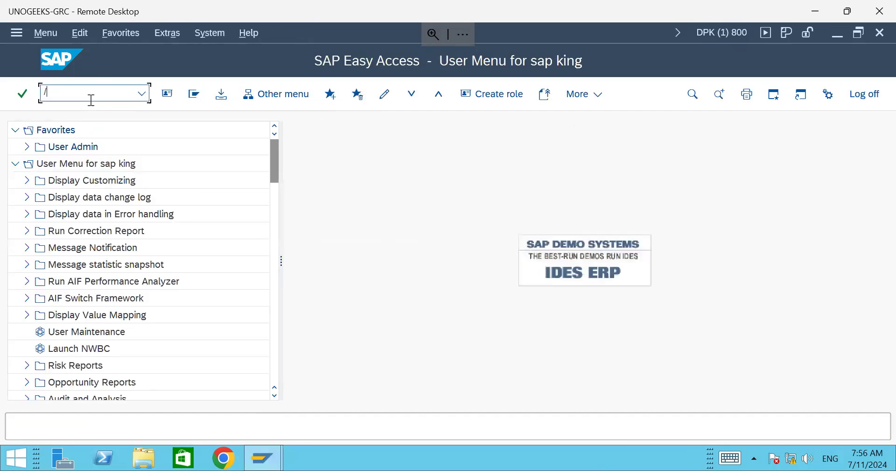
pyautogui.press('Return')
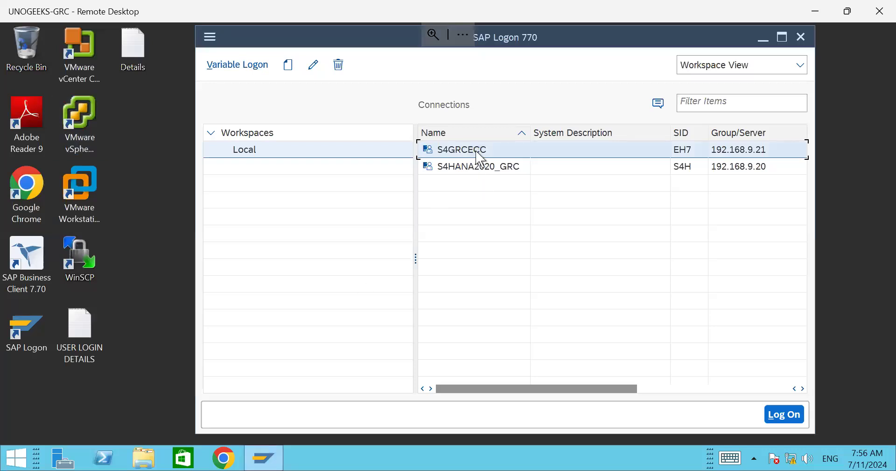
pyautogui.write('s')
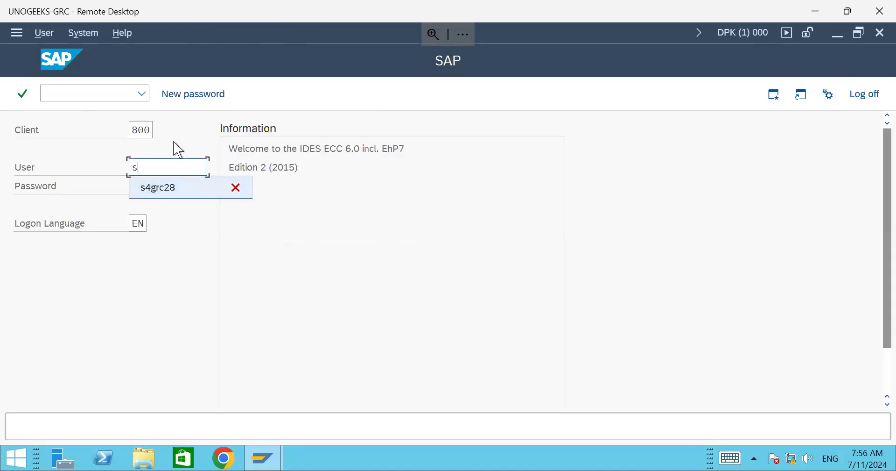
pyautogui.press('BackSpace')
pyautogui.click(158, 188)
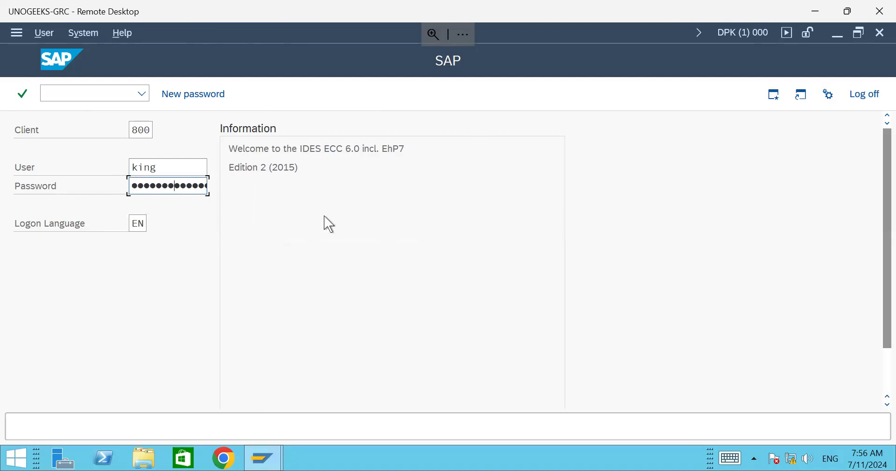
pyautogui.press('Return')
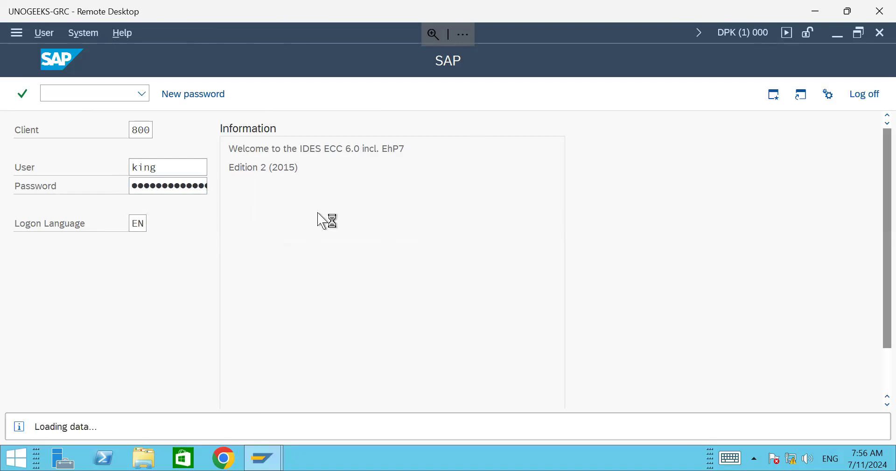
# Step: Generate an additional session through /o, then switch back to the first session
pyautogui.write('/')
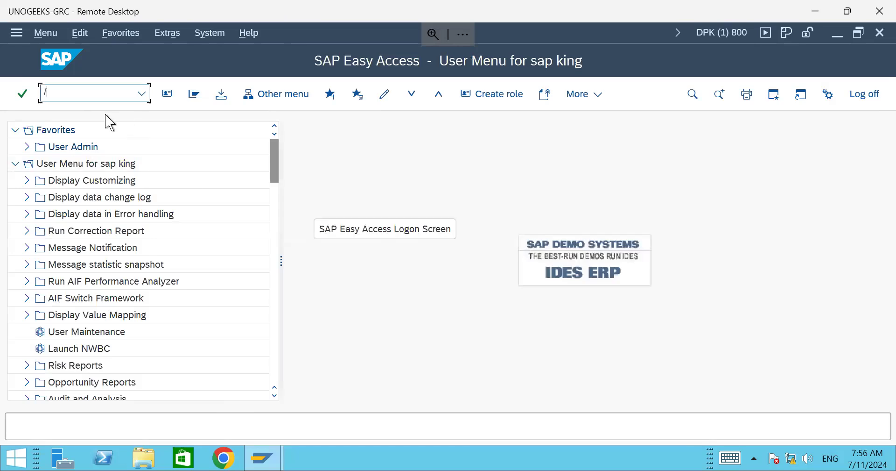
pyautogui.write('o')
pyautogui.press('Return')
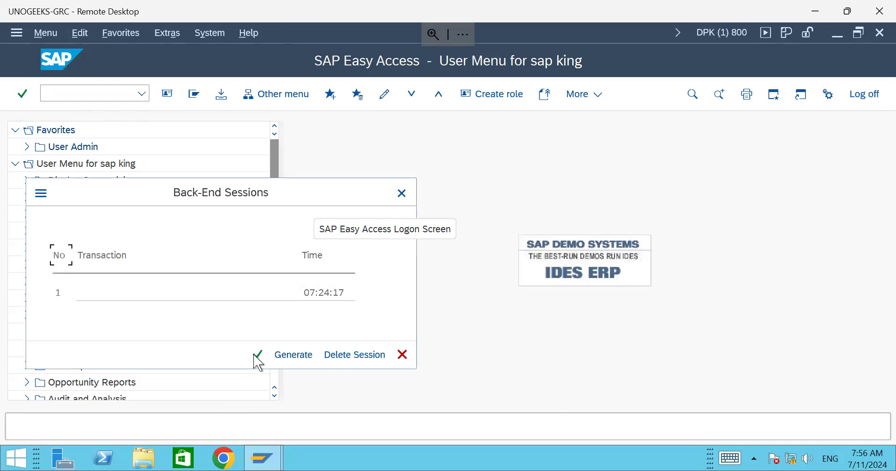
pyautogui.click(300, 359)
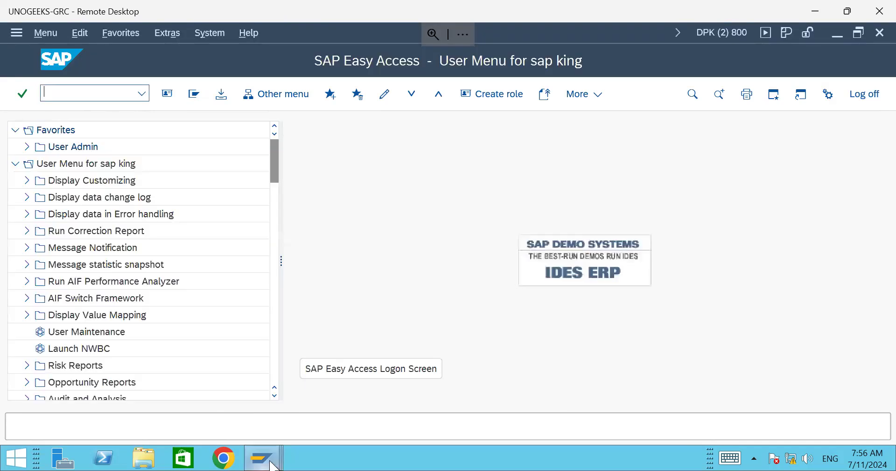
pyautogui.moveTo(264, 458)
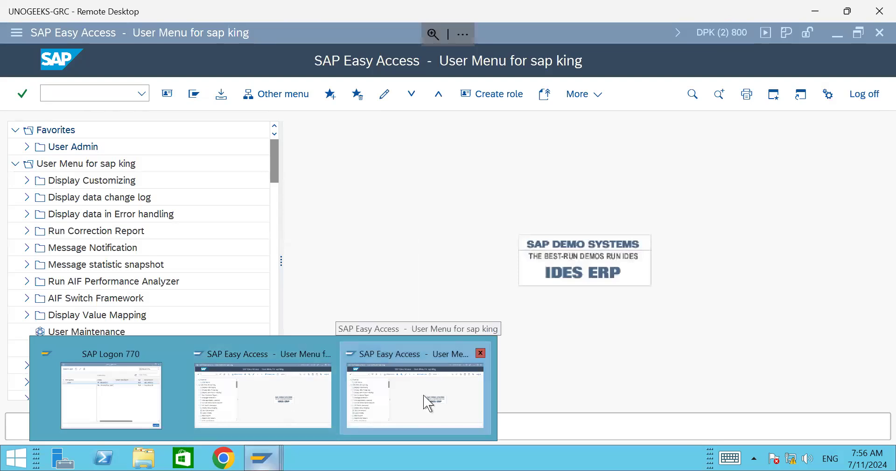
pyautogui.click(286, 406)
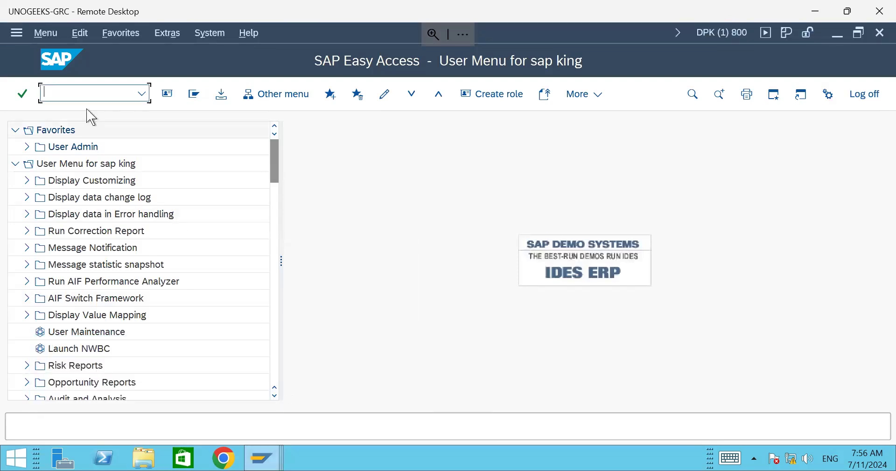
# Step: Log off all sessions with /nex, then log on to client 800 again with the saved user
pyautogui.write('/nex')
pyautogui.press('Return')
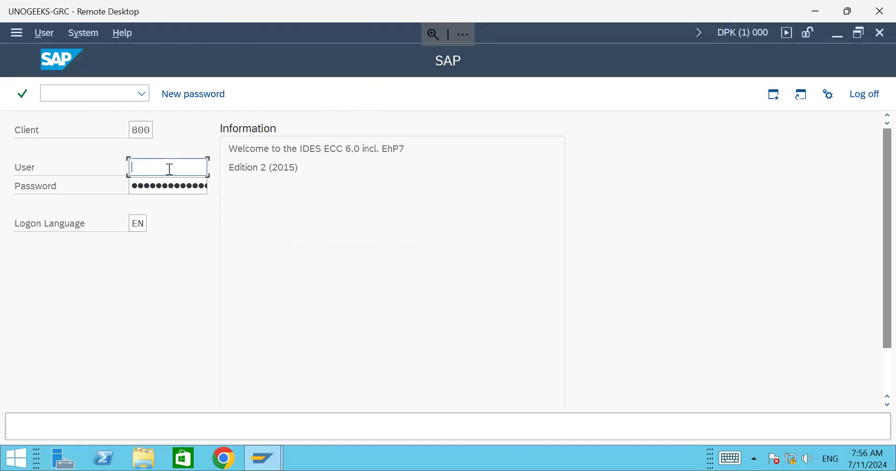
pyautogui.write('s')
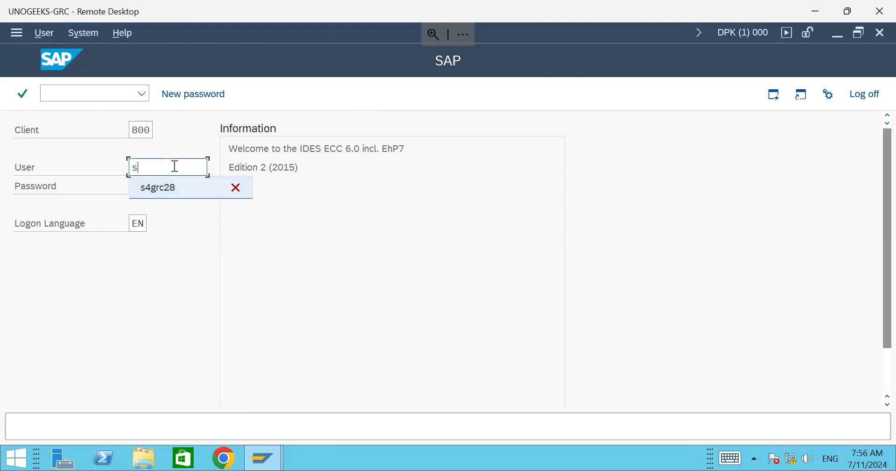
pyautogui.press('BackSpace')
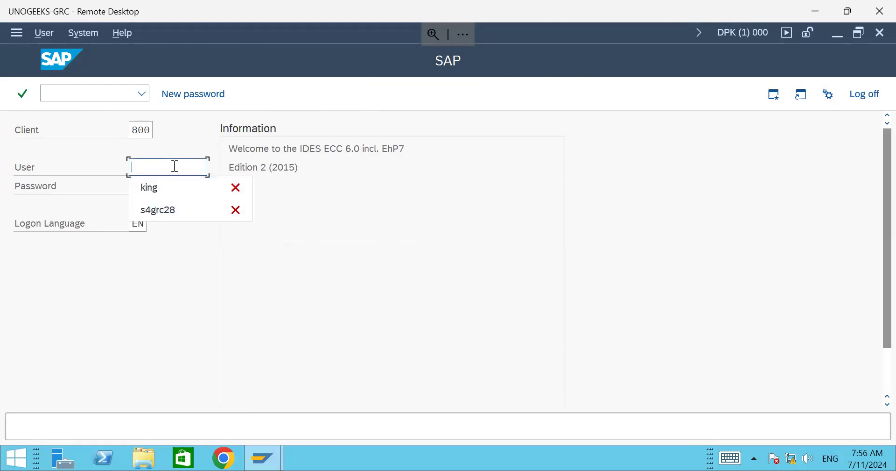
pyautogui.click(159, 195)
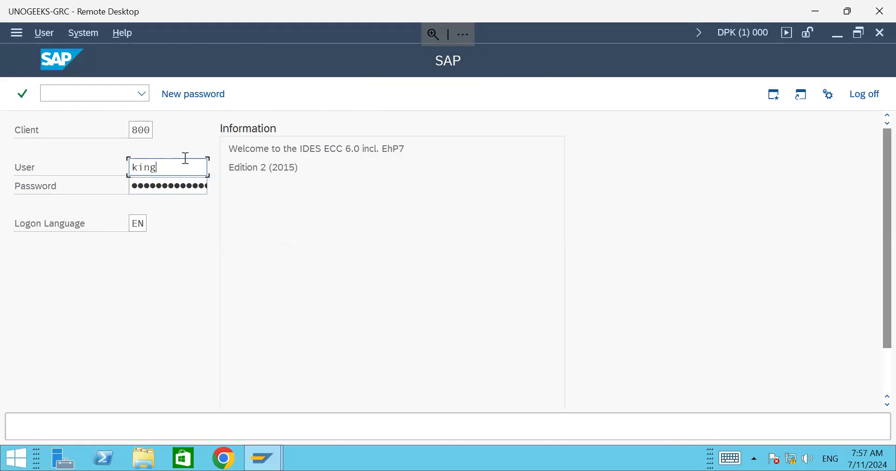
pyautogui.press('Tab')
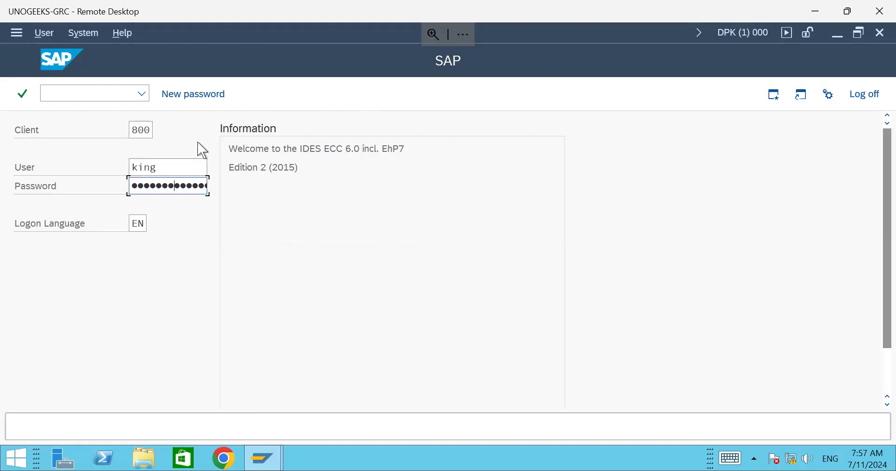
pyautogui.press('Return')
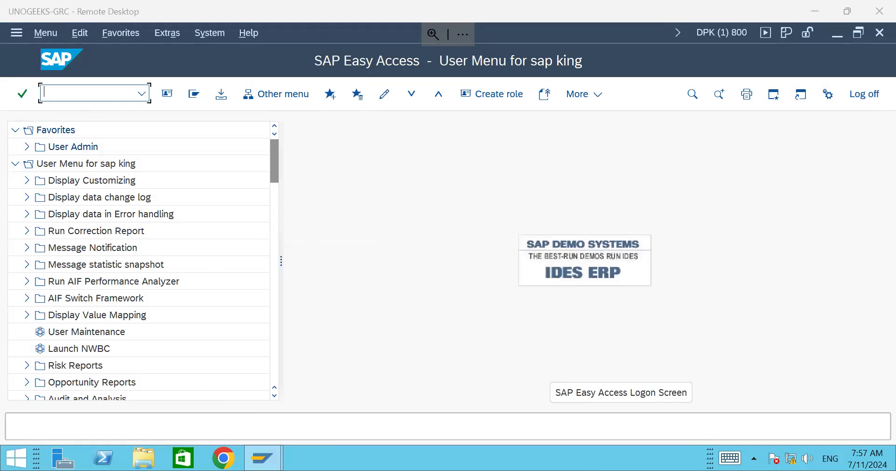
# Step: Run PFCG for Role Maintenance, then open SU01 with /nsu01
pyautogui.click(93, 95)
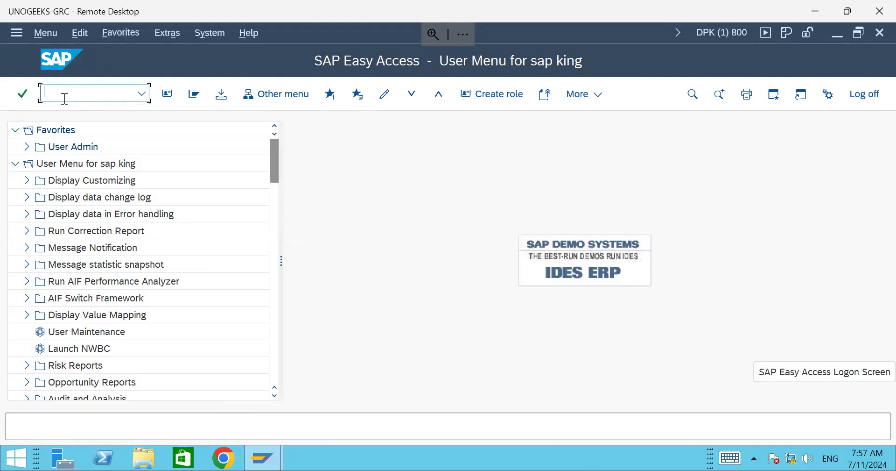
pyautogui.write('pfcg')
pyautogui.press('Return')
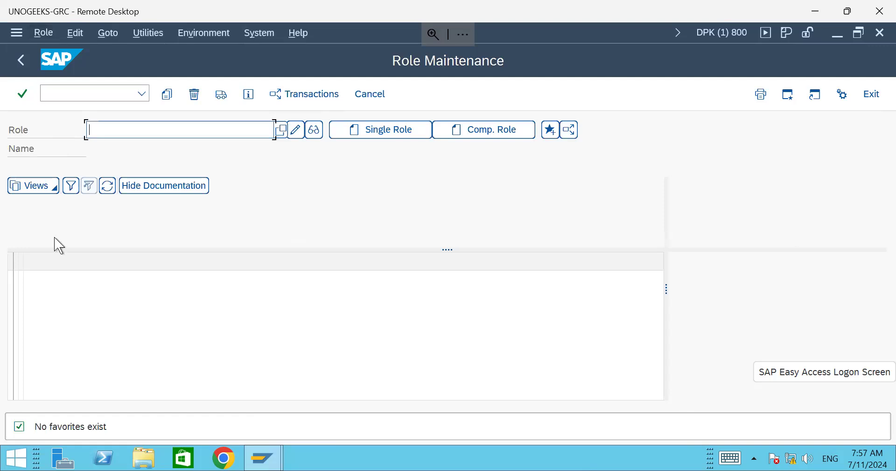
pyautogui.click(64, 94)
pyautogui.write('/nsu01')
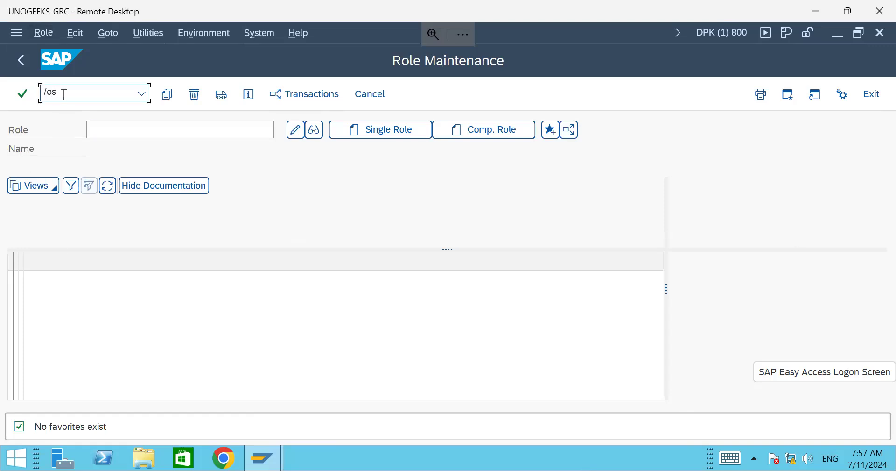
pyautogui.press('Return')
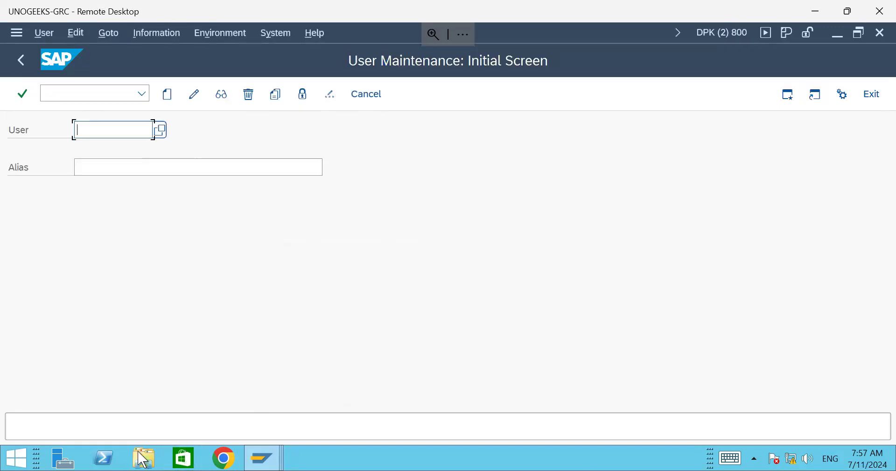
# Step: Bring the Role Maintenance window to the front using the taskbar previews
pyautogui.click(274, 460)
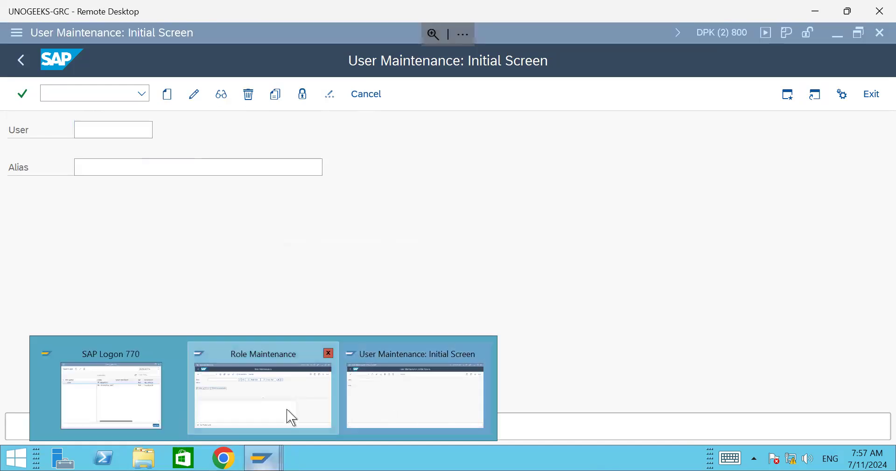
pyautogui.click(291, 417)
pyautogui.click(269, 455)
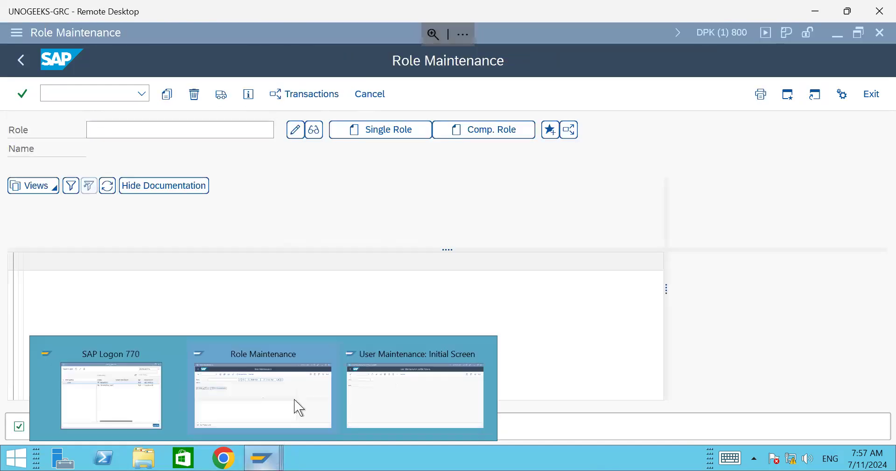
pyautogui.moveTo(411, 397)
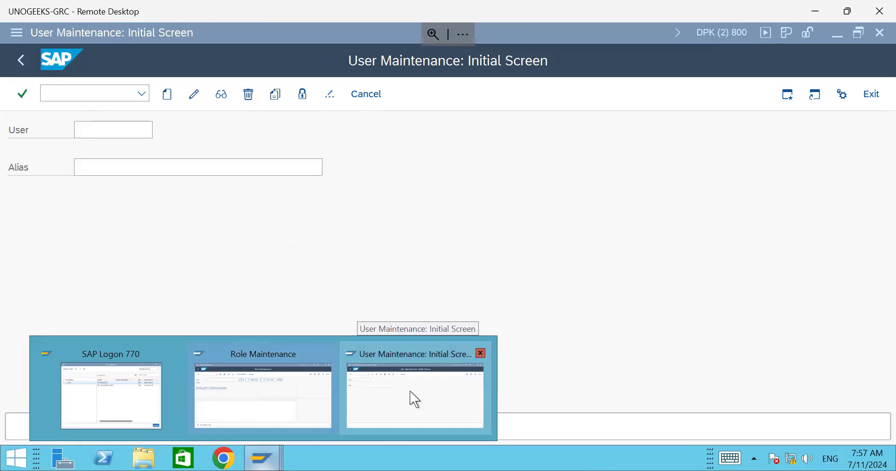
pyautogui.click(306, 392)
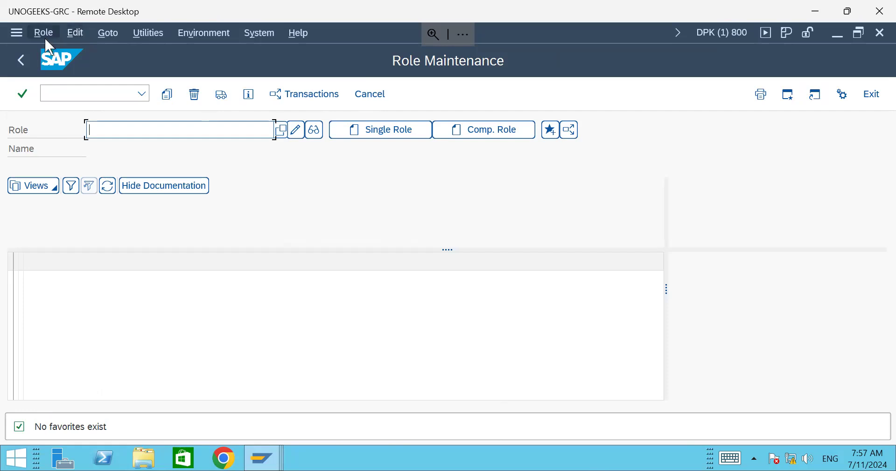
# Step: Leave Role Maintenance for the Easy Access menu with /n
pyautogui.click(271, 461)
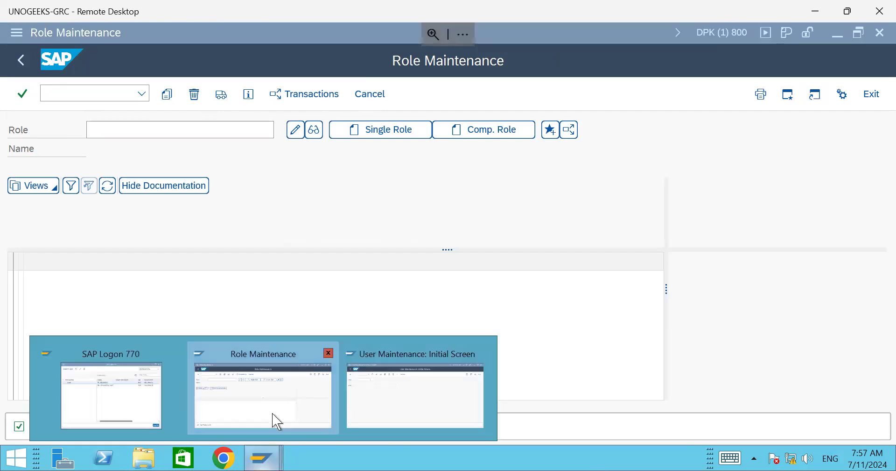
pyautogui.click(226, 406)
pyautogui.click(80, 94)
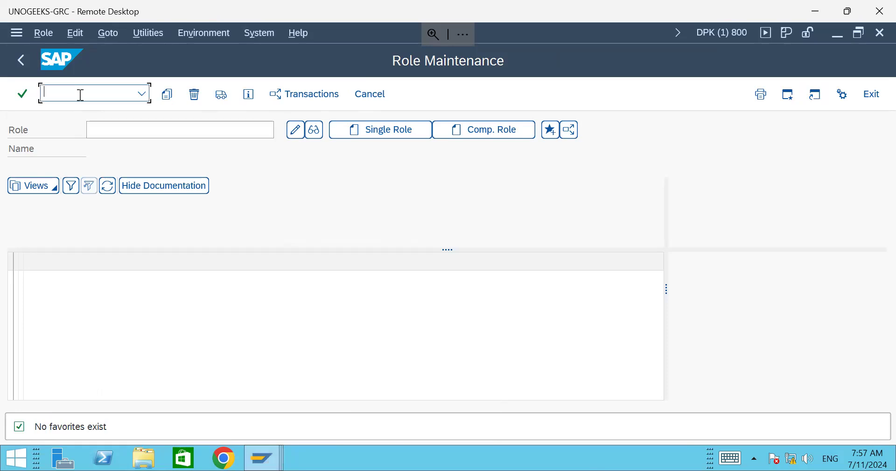
pyautogui.write('/n')
pyautogui.press('Return')
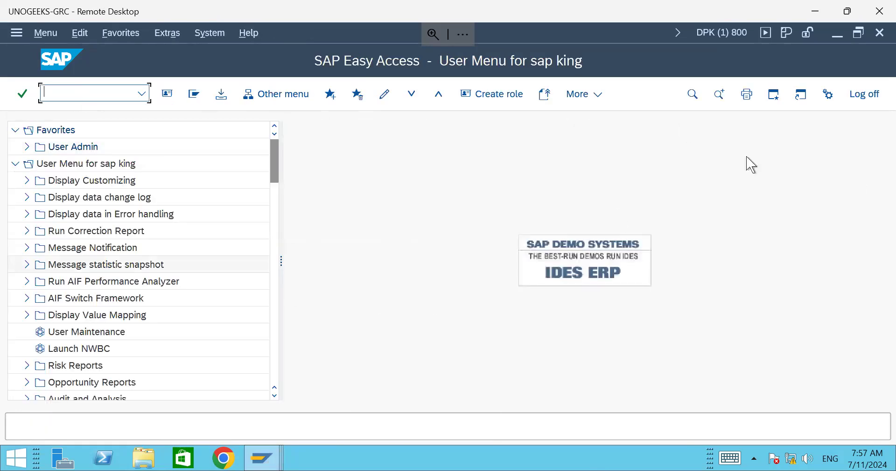
# Step: Restore the remote desktop window to full screen and close the User Maintenance session
pyautogui.click(850, 12)
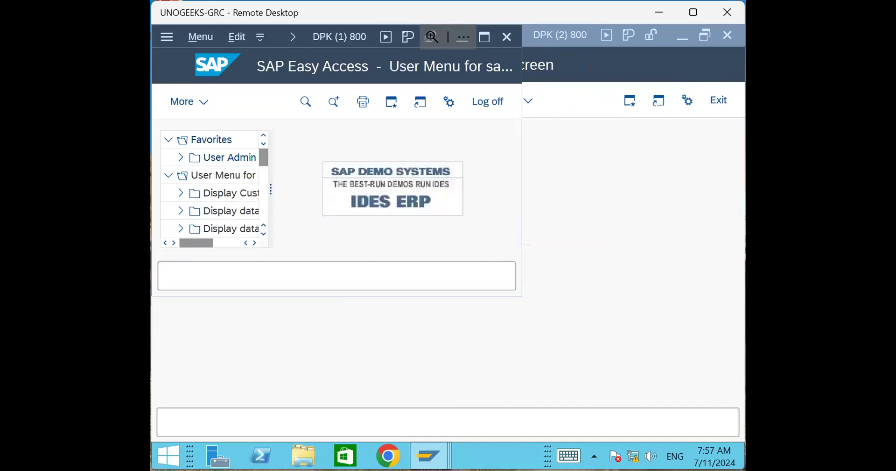
pyautogui.doubleClick(199, 15)
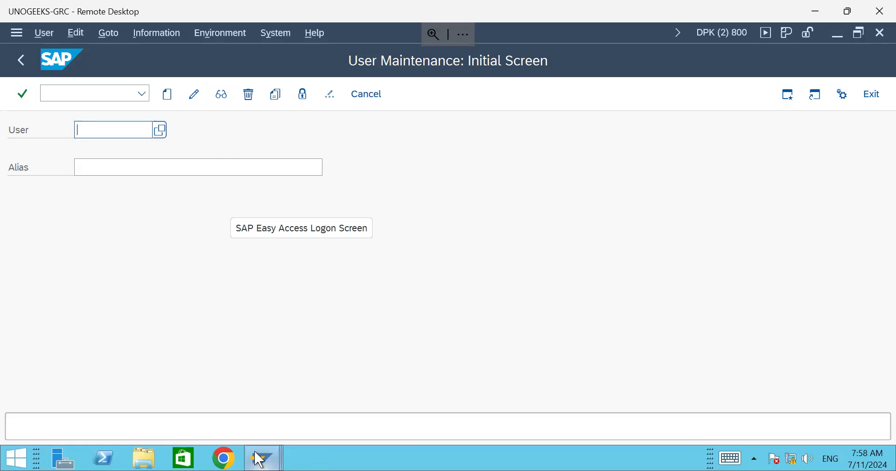
pyautogui.moveTo(263, 458)
pyautogui.click(281, 389)
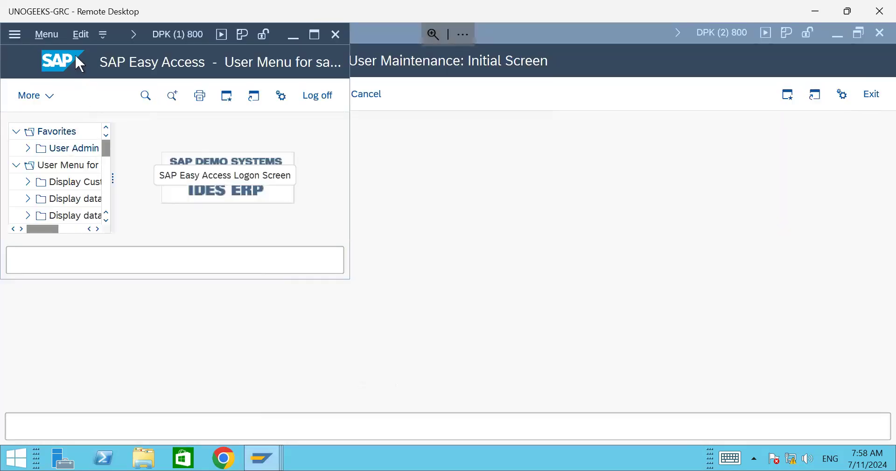
pyautogui.click(881, 33)
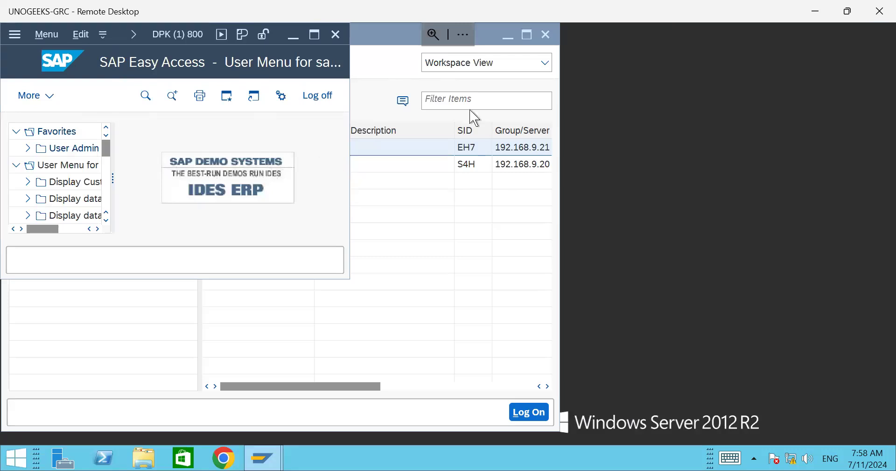
# Step: Log off the Easy Access session and confirm the log-off
pyautogui.click(486, 36)
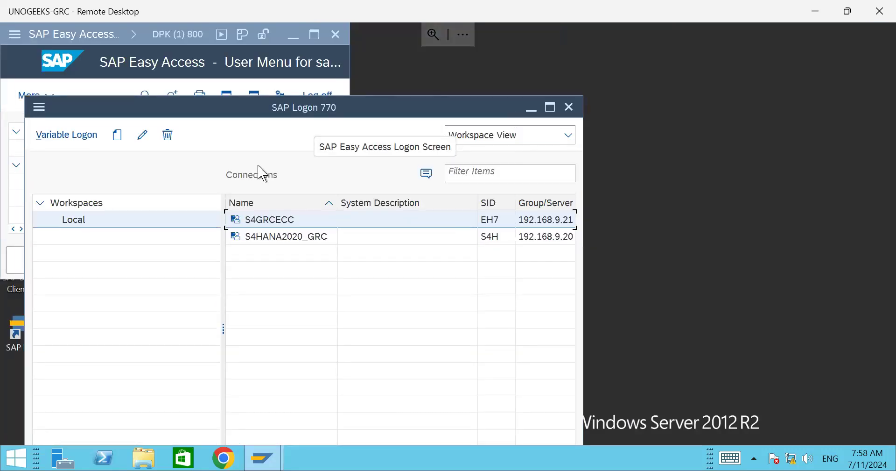
pyautogui.click(115, 39)
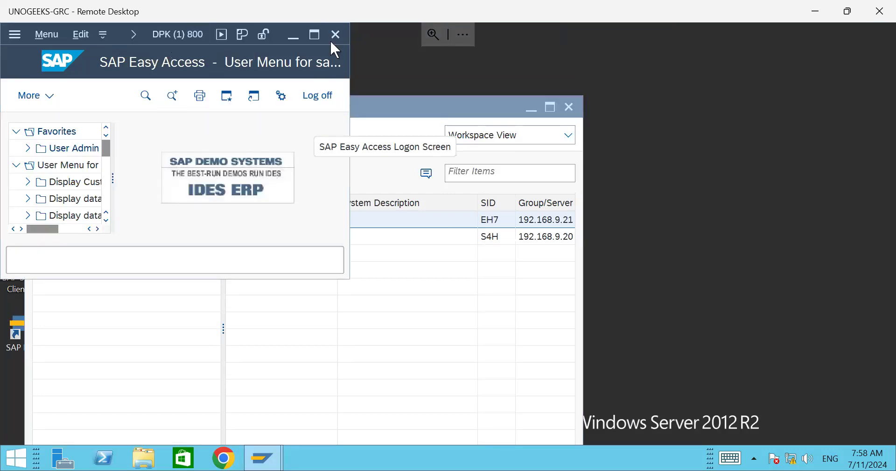
pyautogui.click(333, 89)
pyautogui.click(256, 336)
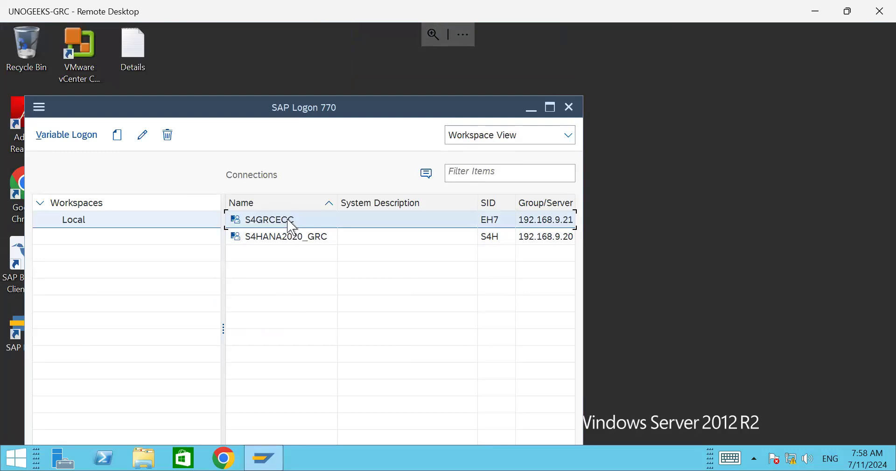
# Step: Log on to S4GRCECC with the user ID and password, then move and widen the Easy Access window
pyautogui.doubleClick(271, 220)
pyautogui.write('king')
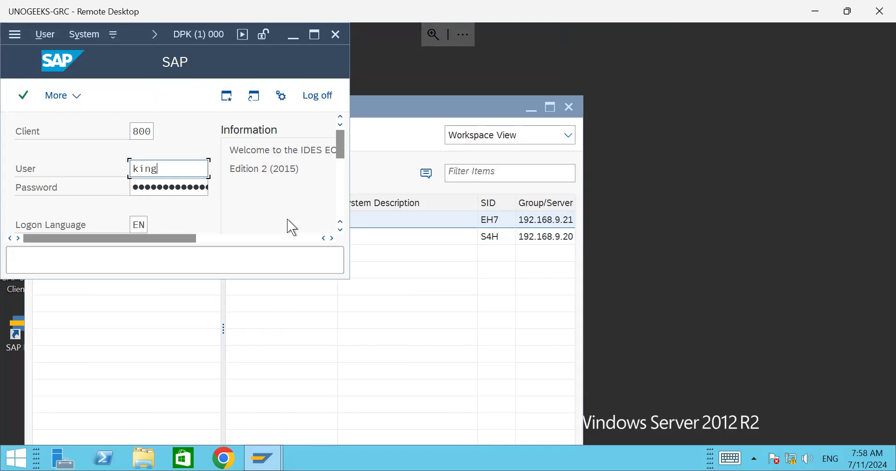
pyautogui.press('Tab')
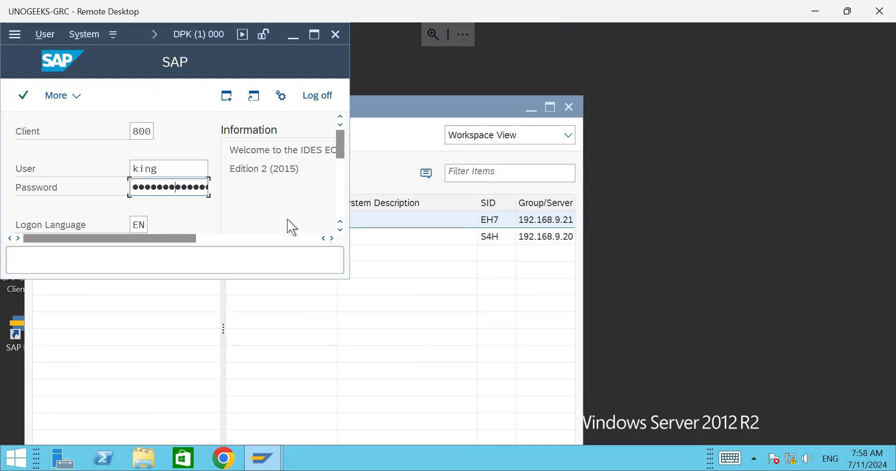
pyautogui.press('Return')
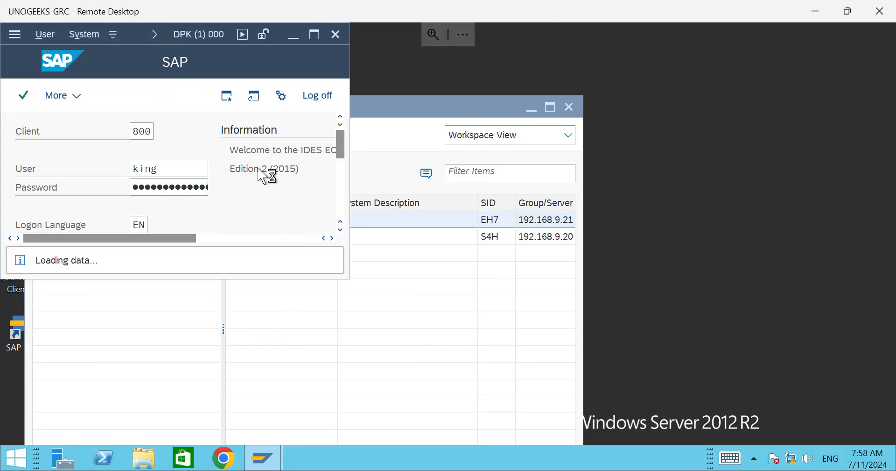
pyautogui.moveTo(119, 34); pyautogui.dragTo(236, 126)
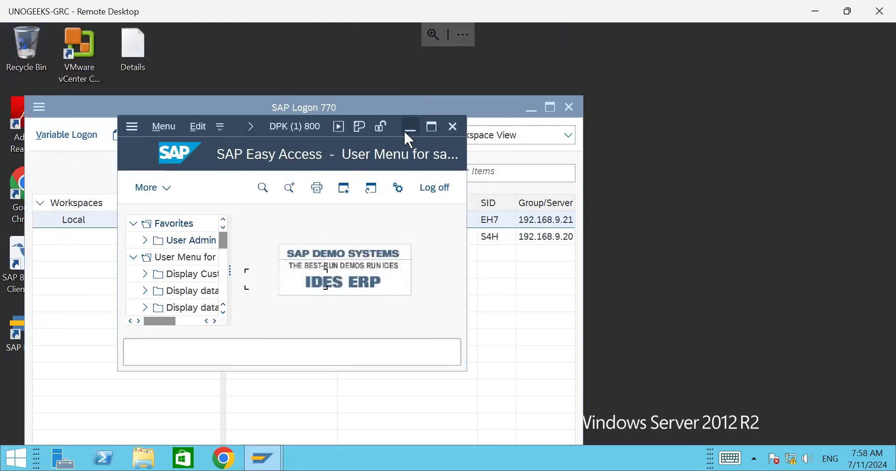
pyautogui.moveTo(464, 174); pyautogui.dragTo(830, 198)
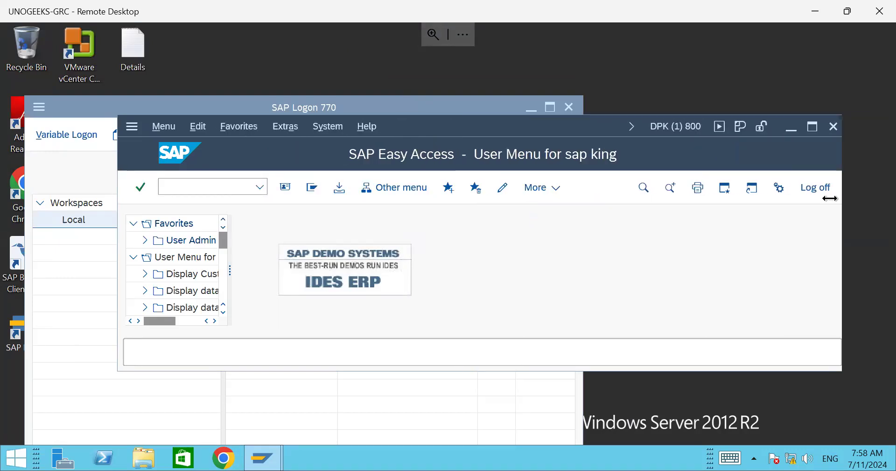
# Step: Switch the Easy Access tree to the user menu and maximize the window
pyautogui.click(170, 129)
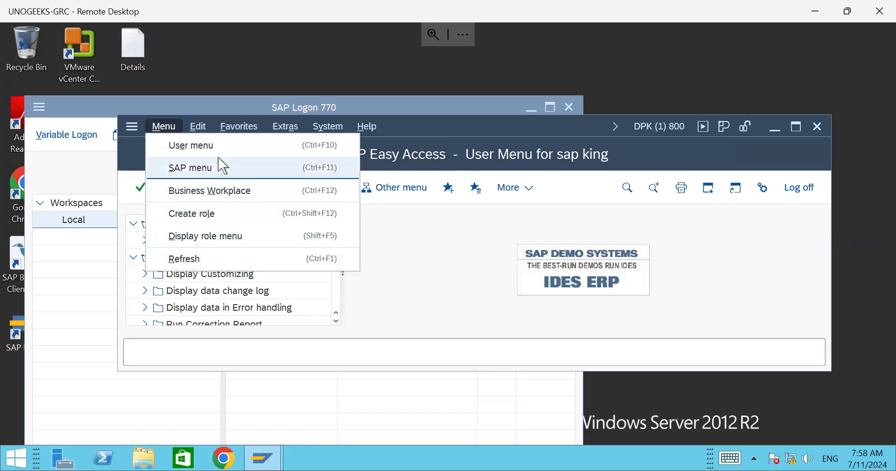
pyautogui.click(177, 146)
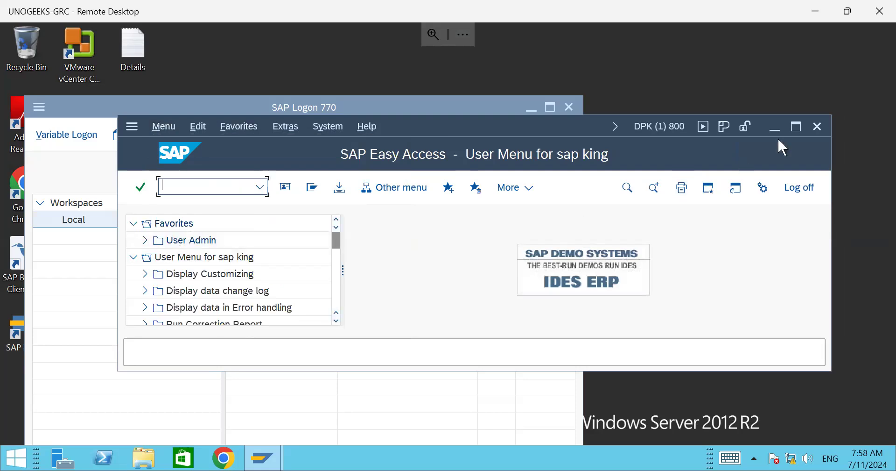
pyautogui.click(796, 127)
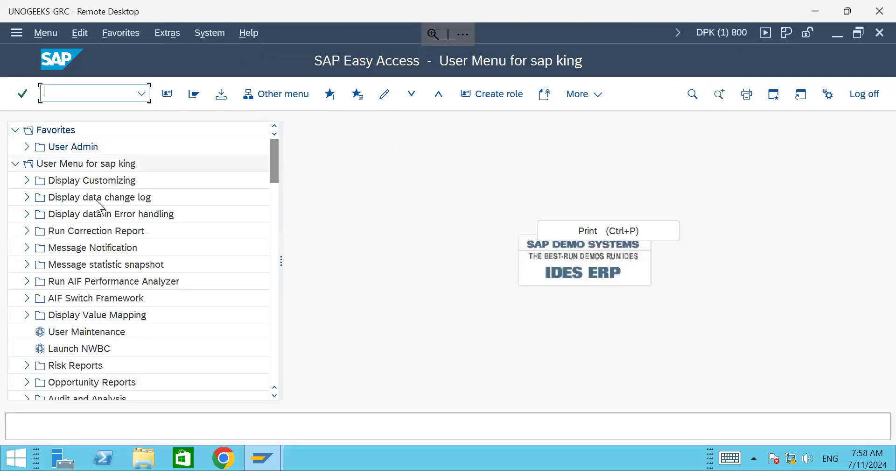
pyautogui.moveTo(276, 150); pyautogui.dragTo(256, 110)
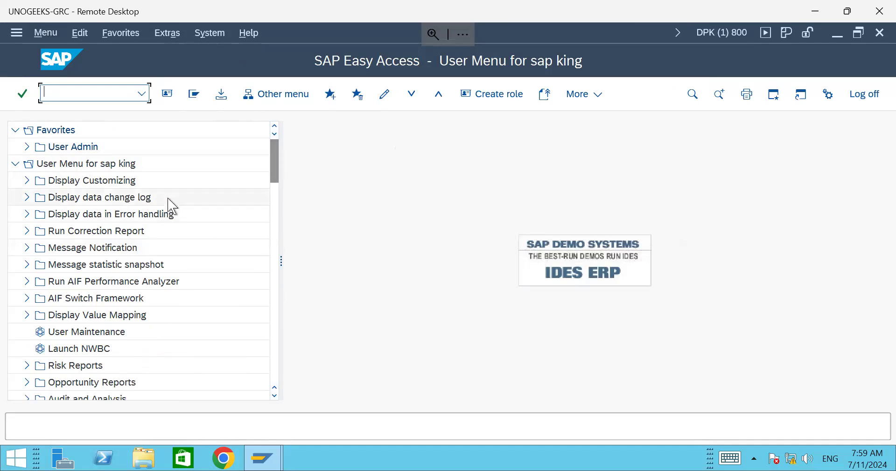
pyautogui.click(51, 33)
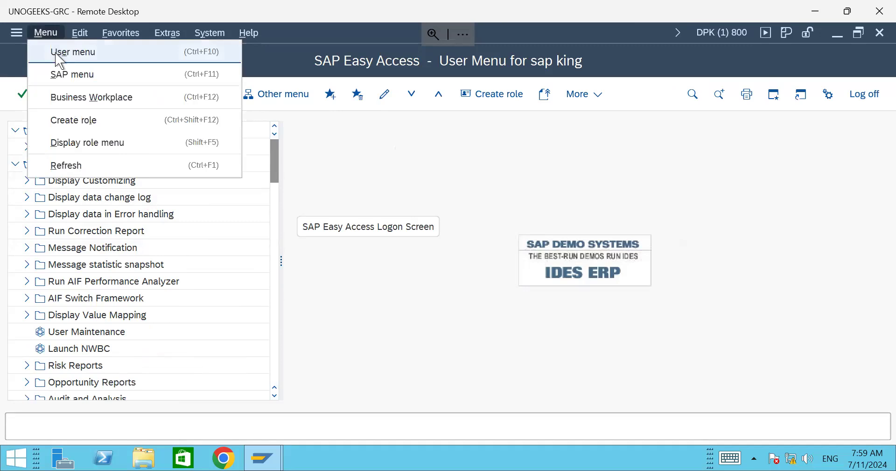
# Step: Switch the Easy Access tree to the SAP menu, then expand and collapse the User Admin folder
pyautogui.click(62, 75)
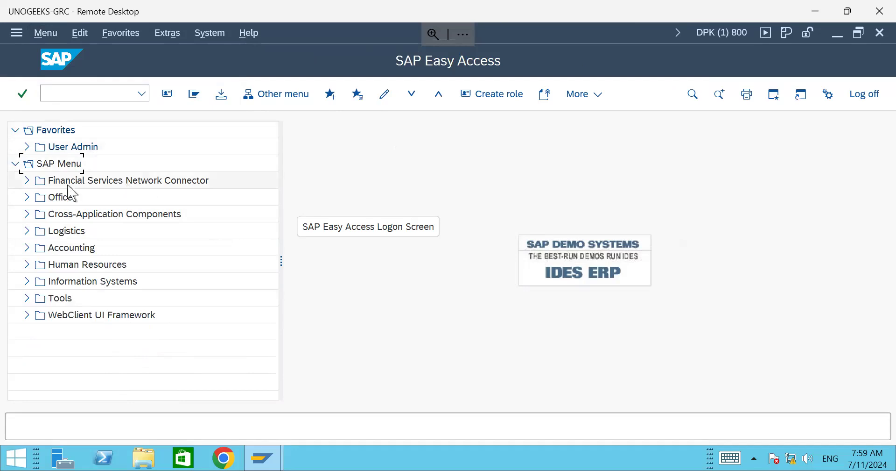
pyautogui.click(27, 147)
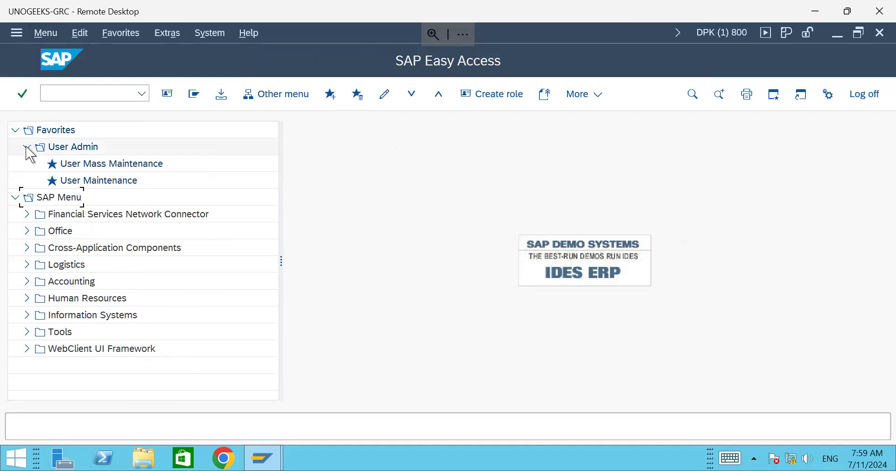
pyautogui.click(27, 147)
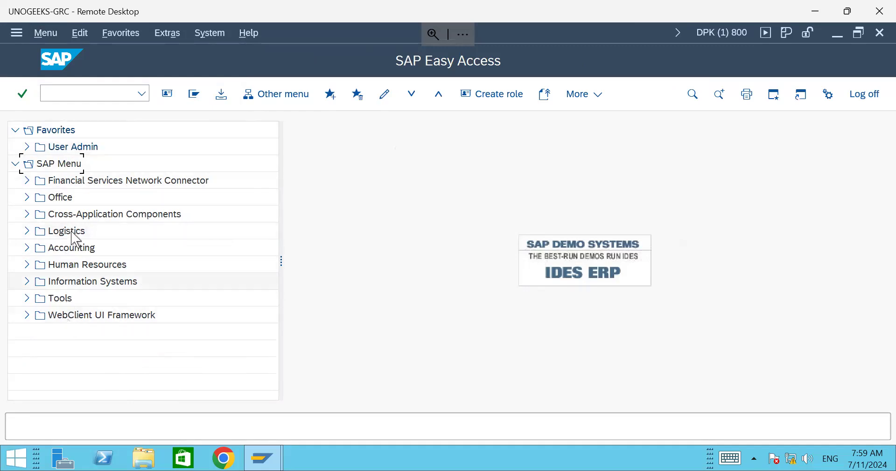
# Step: Expand Financial Services Network Connector, Cross-Application Components and SAP Application Interface Framework, then collapse them again
pyautogui.click(27, 181)
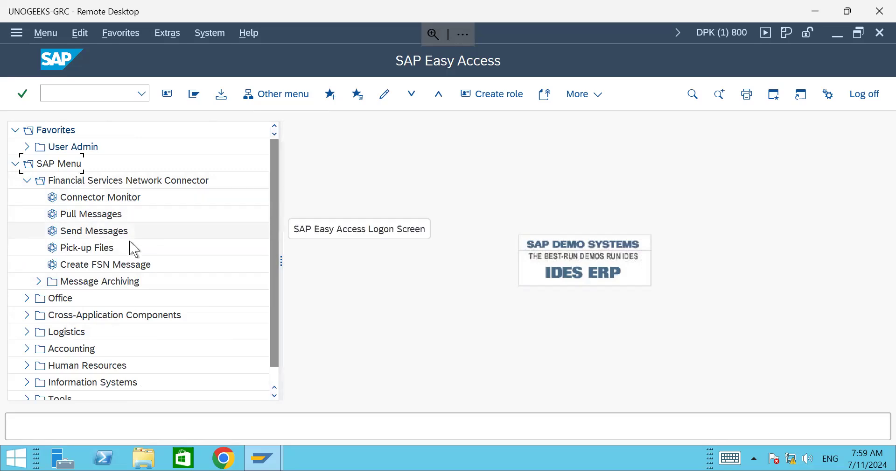
pyautogui.scroll(-2, 84, 318)
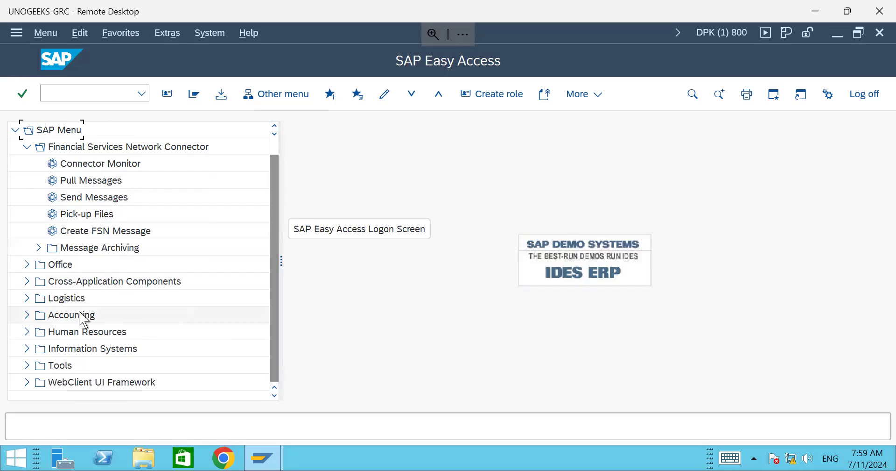
pyautogui.click(27, 281)
pyautogui.scroll(-7, 54, 279)
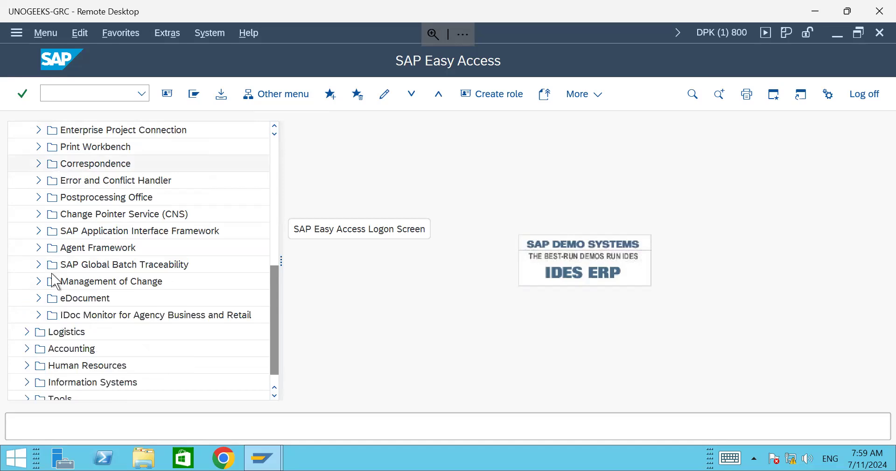
pyautogui.click(39, 214)
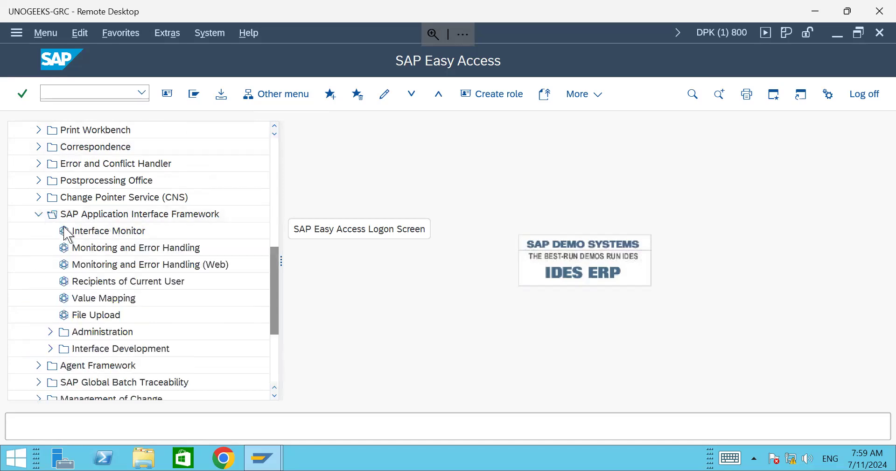
pyautogui.scroll(-3, 177, 321)
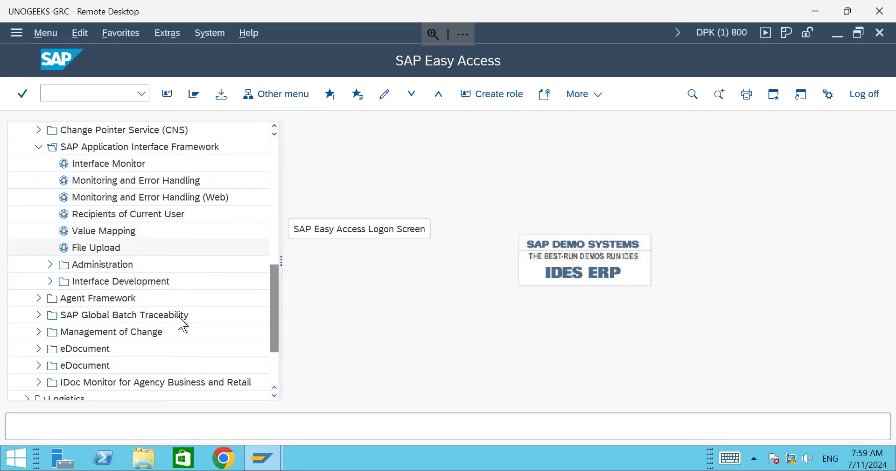
pyautogui.scroll(8, 181, 321)
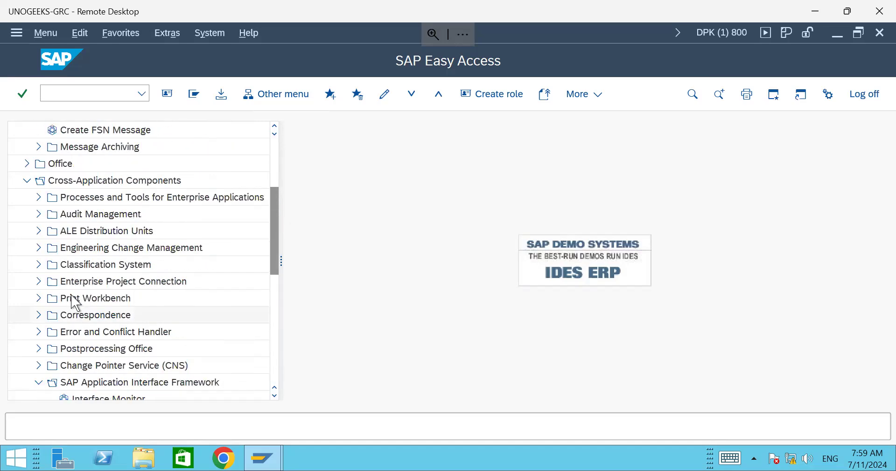
pyautogui.click(27, 248)
pyautogui.scroll(1, 28, 210)
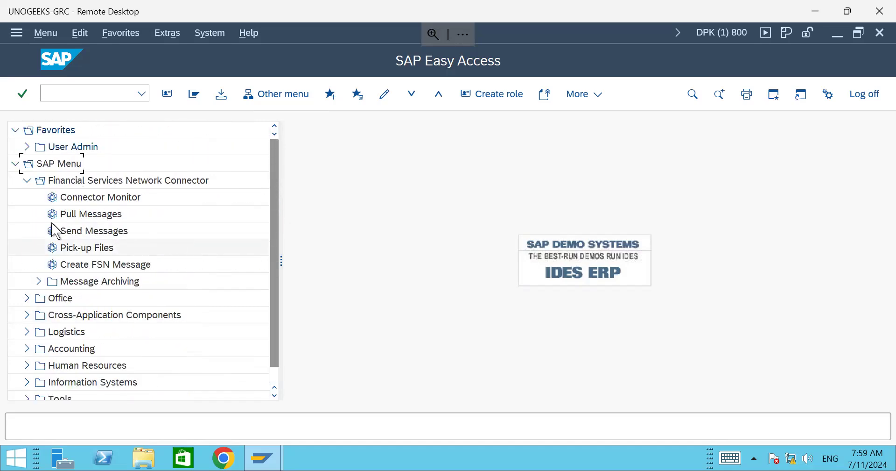
pyautogui.click(26, 182)
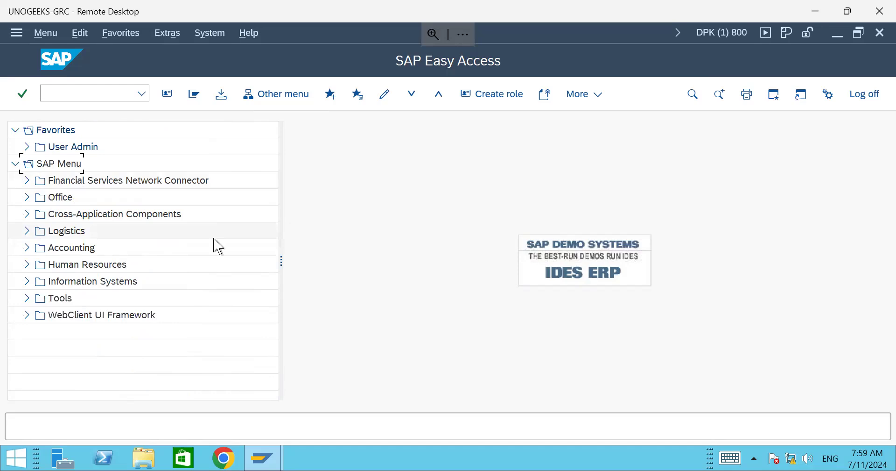
pyautogui.click(66, 90)
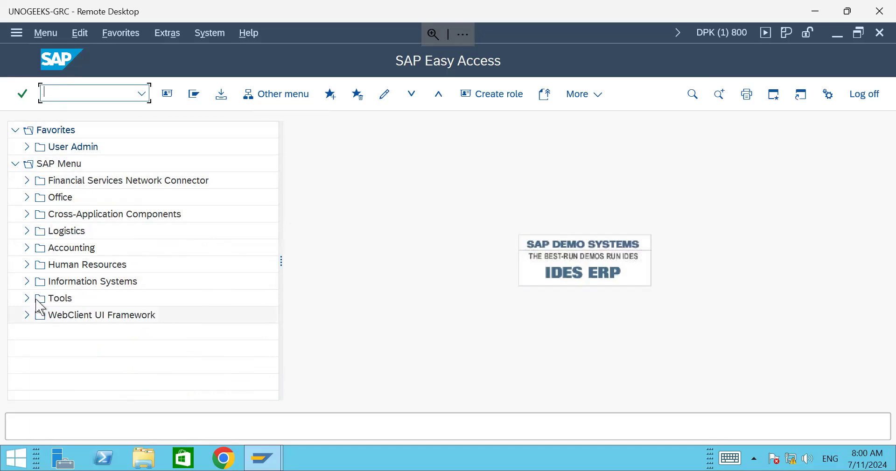
pyautogui.click(51, 38)
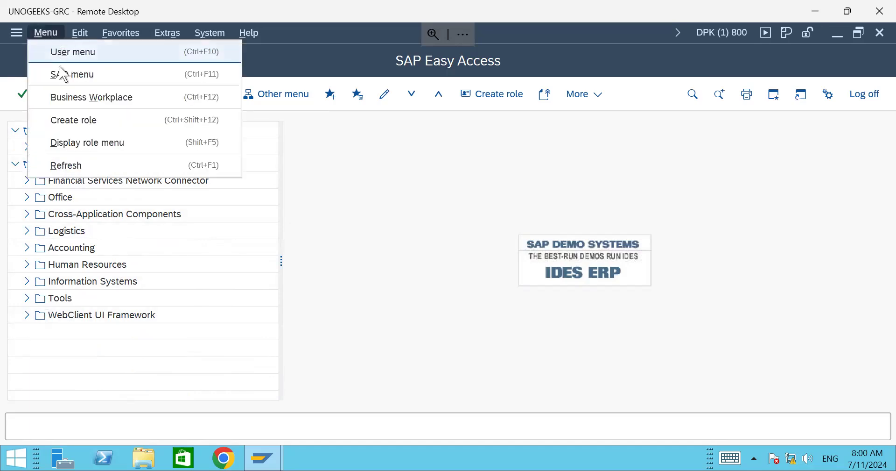
pyautogui.click(79, 54)
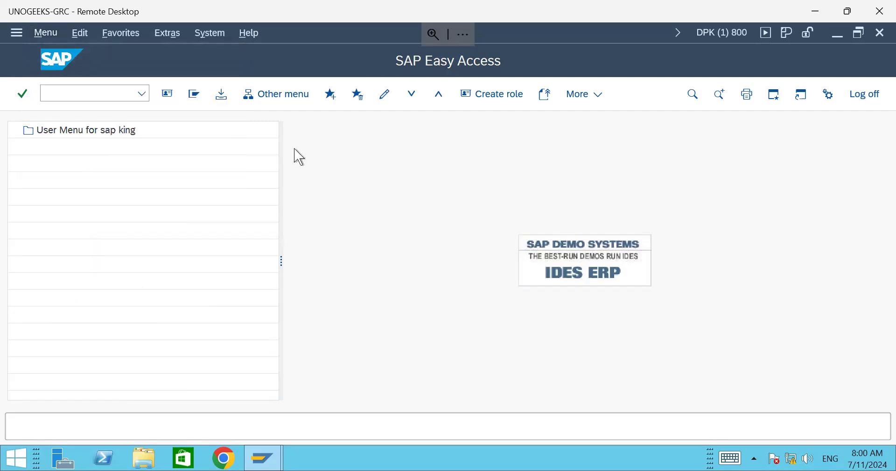
pyautogui.scroll(-2, 180, 206)
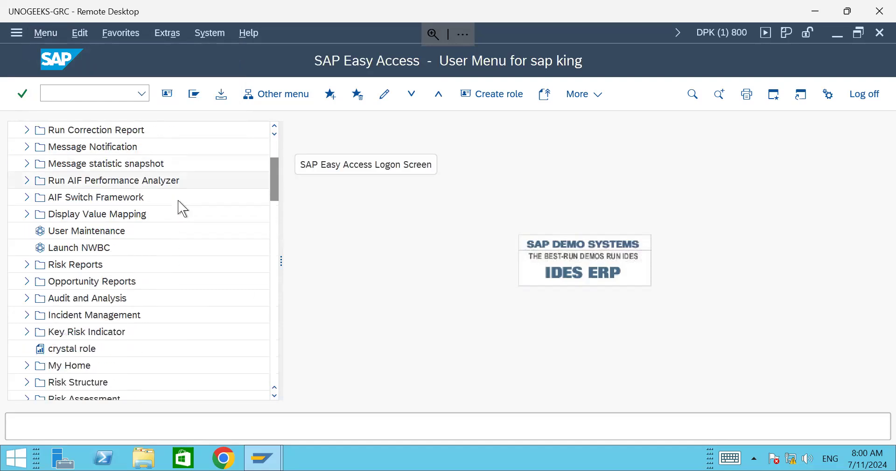
pyautogui.scroll(-5, 120, 280)
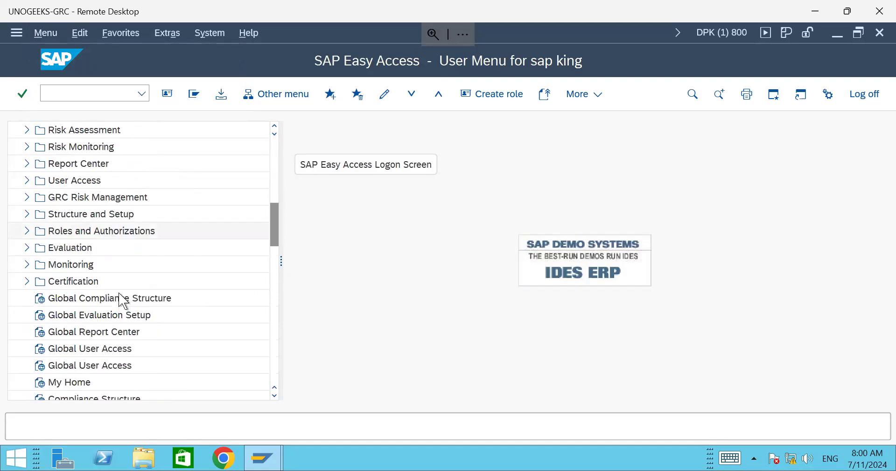
pyautogui.scroll(-13, 121, 299)
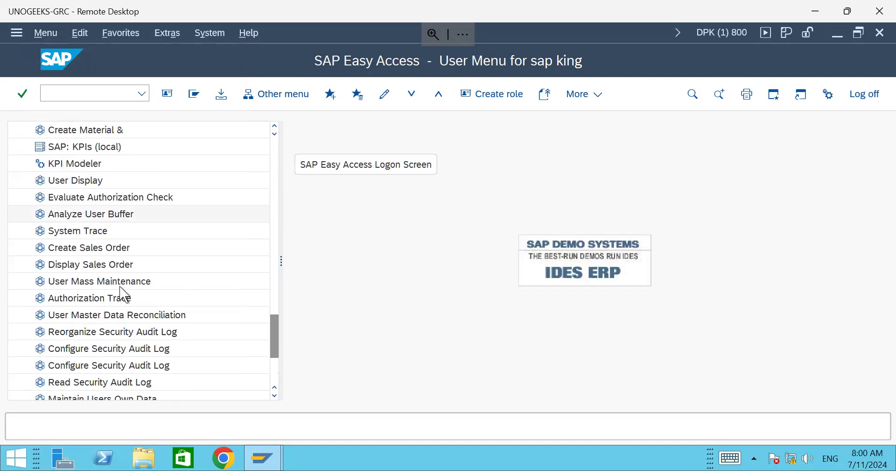
pyautogui.scroll(-3, 124, 294)
pyautogui.scroll(4, 124, 271)
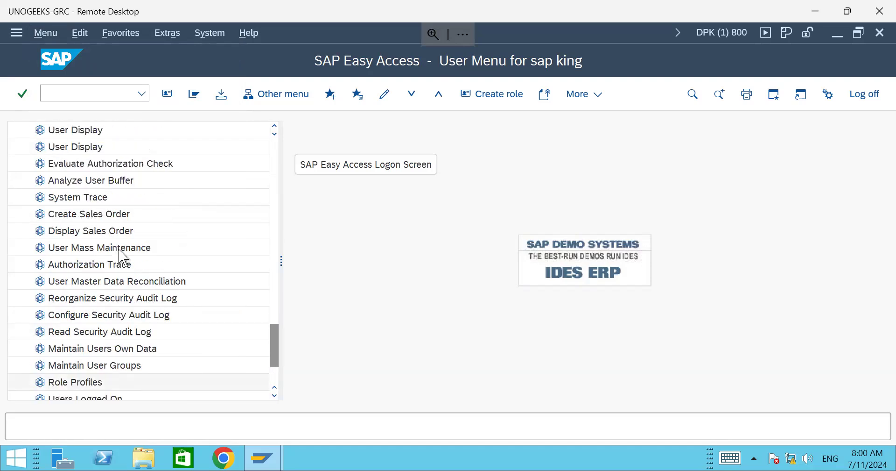
pyautogui.click(46, 34)
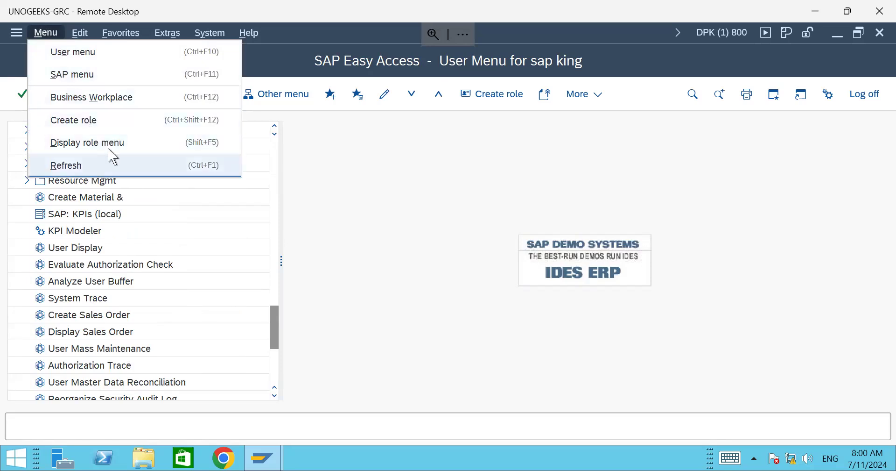
pyautogui.click(104, 165)
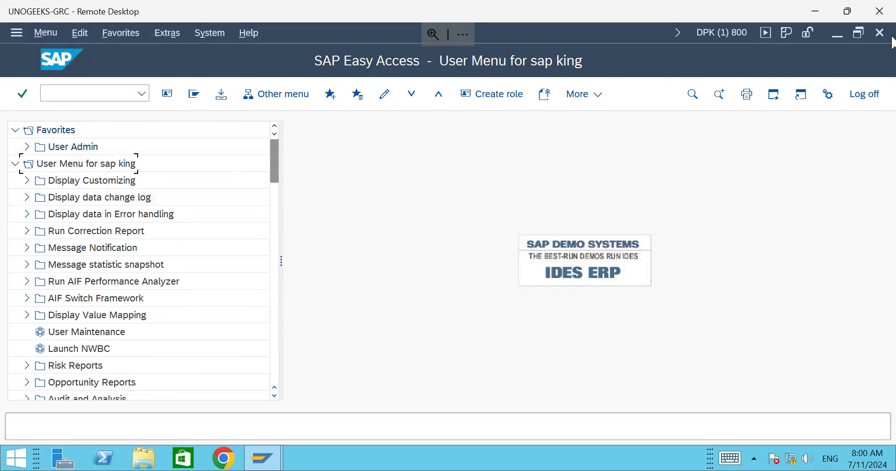
pyautogui.click(42, 32)
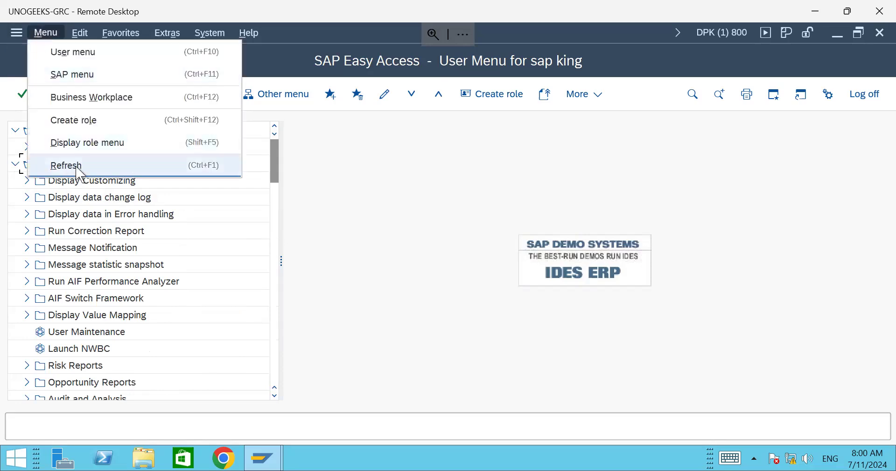
pyautogui.click(61, 164)
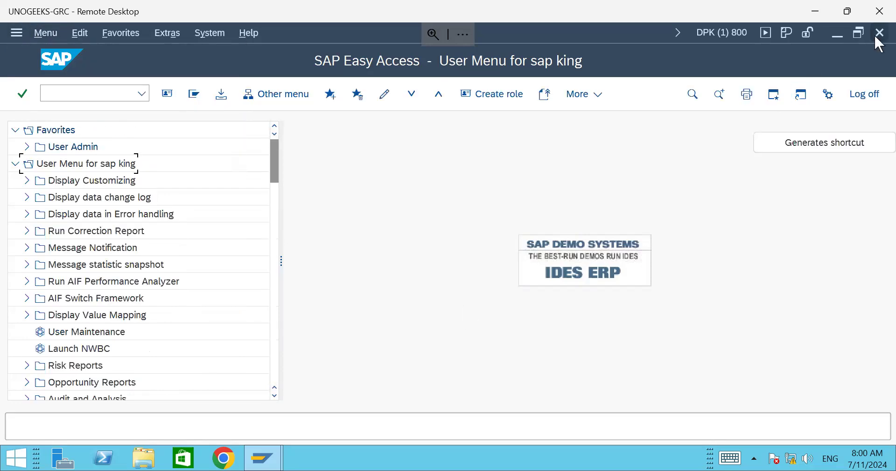
pyautogui.click(45, 32)
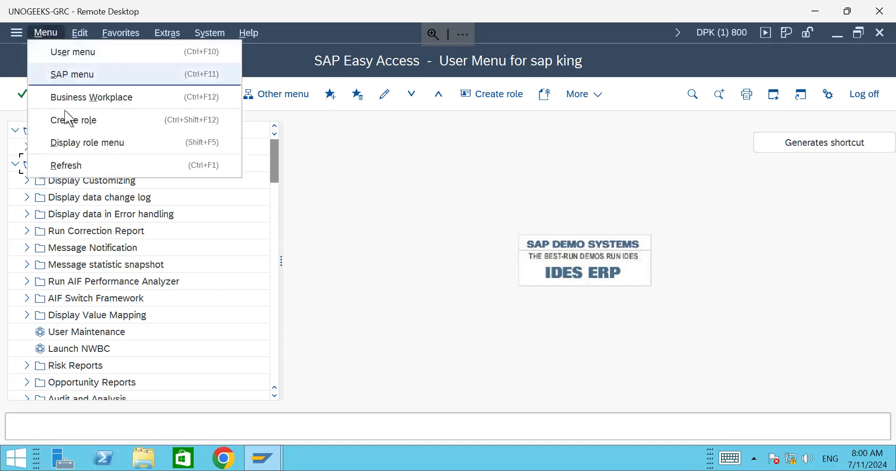
pyautogui.click(71, 167)
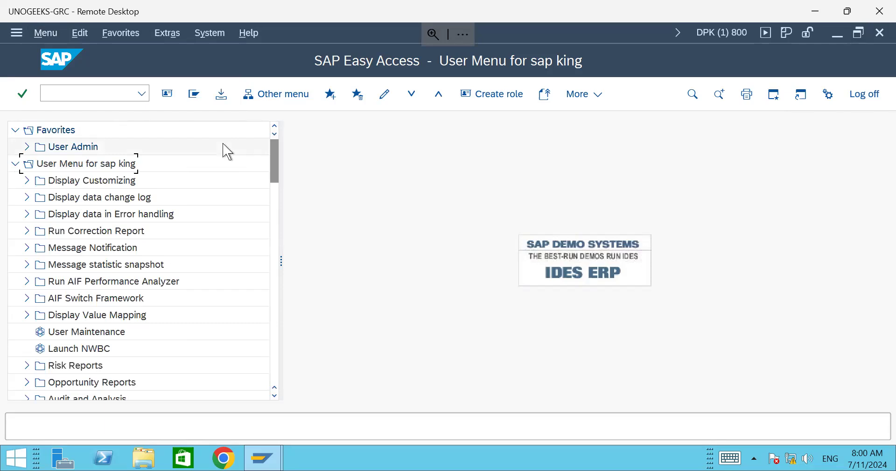
# Step: Browse the Edit menu's execution options and the Favorites management options
pyautogui.click(86, 36)
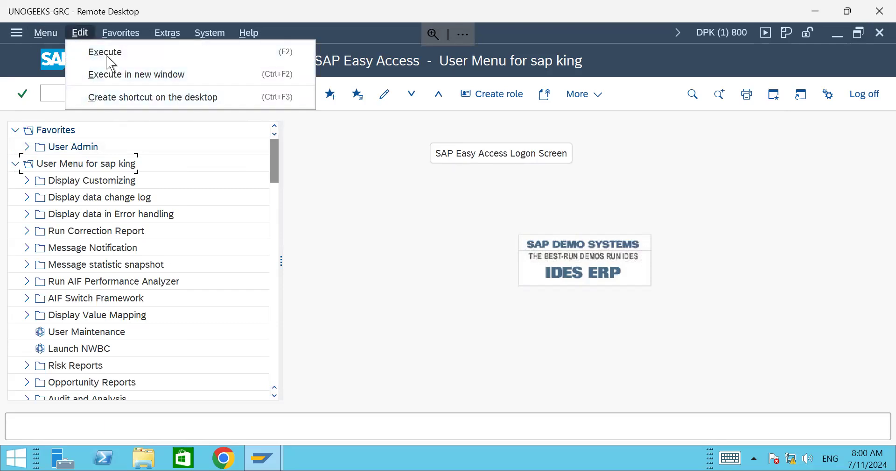
pyautogui.moveTo(119, 34)
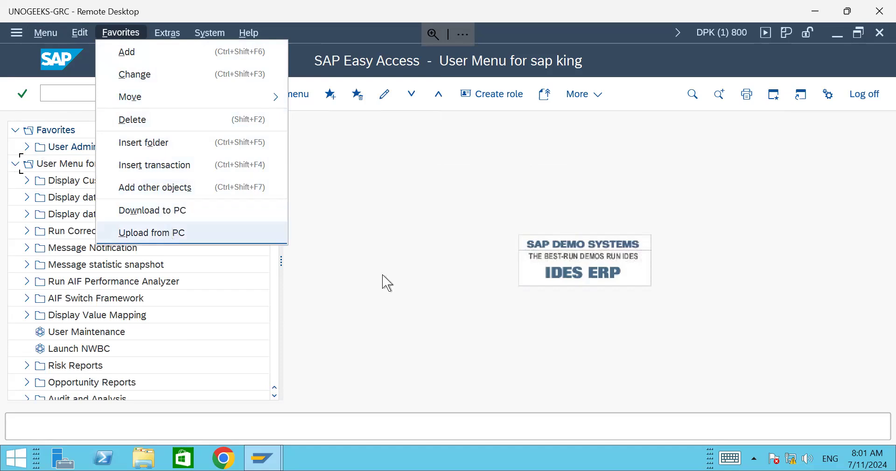
pyautogui.click(435, 294)
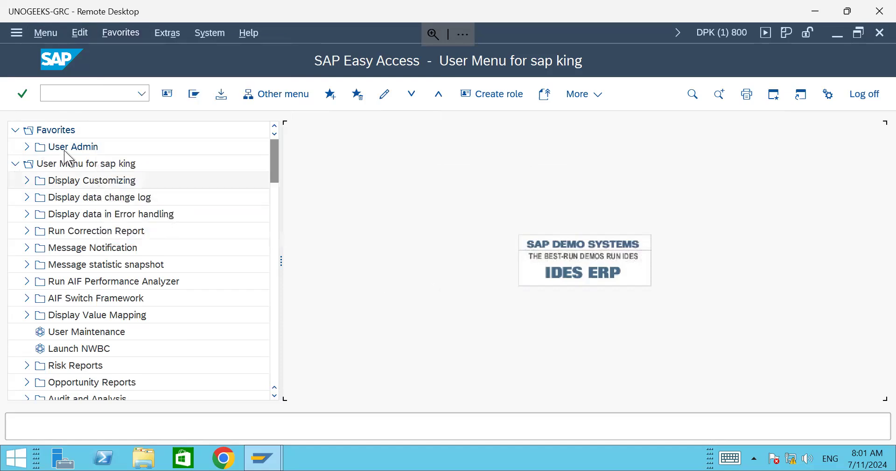
pyautogui.click(124, 33)
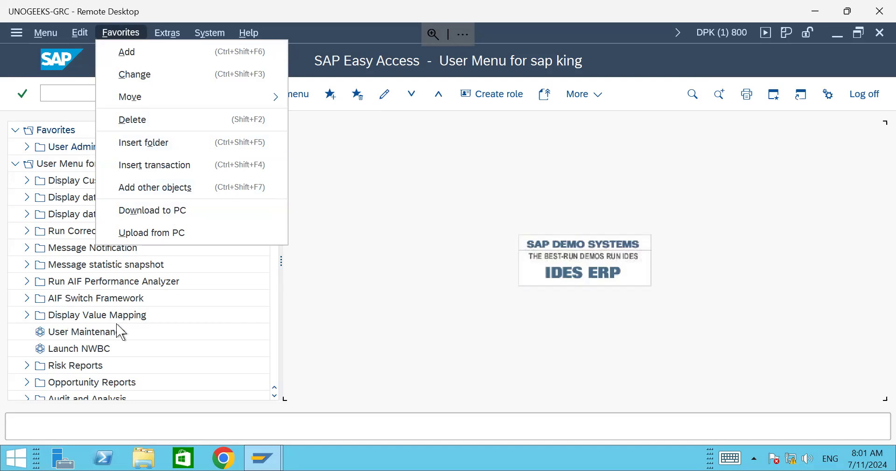
pyautogui.moveTo(136, 97)
pyautogui.click(397, 281)
# Step: Look through the Extras and Favorites menus again, then open the System menu
pyautogui.click(166, 33)
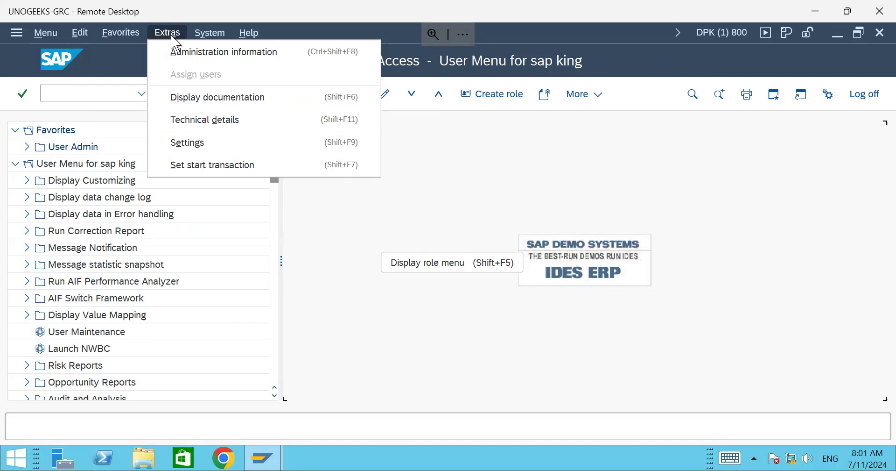
pyautogui.click(126, 32)
pyautogui.click(126, 32)
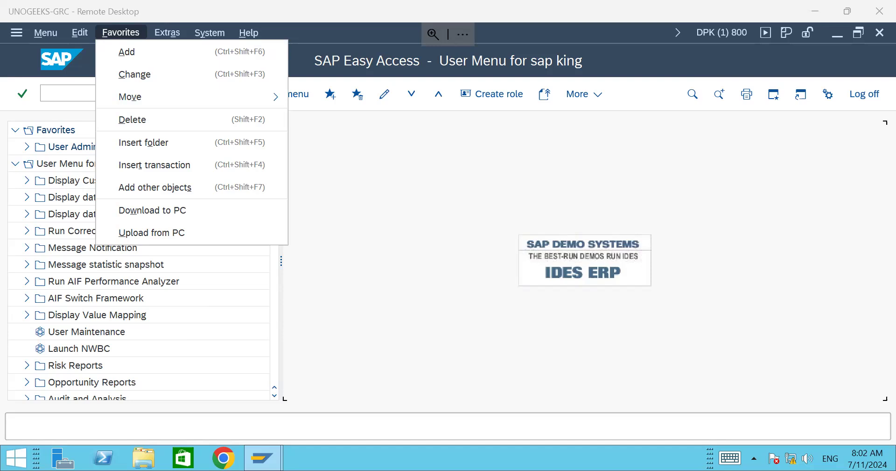
pyautogui.click(362, 204)
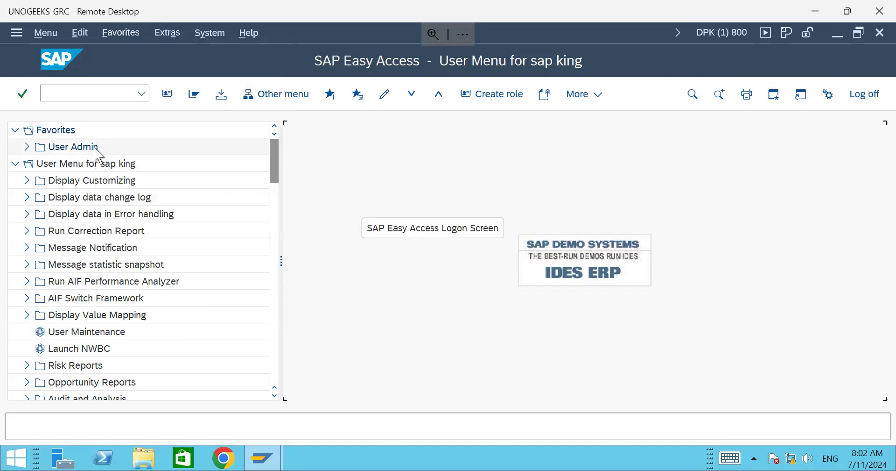
pyautogui.hotkey('alt', 'f')
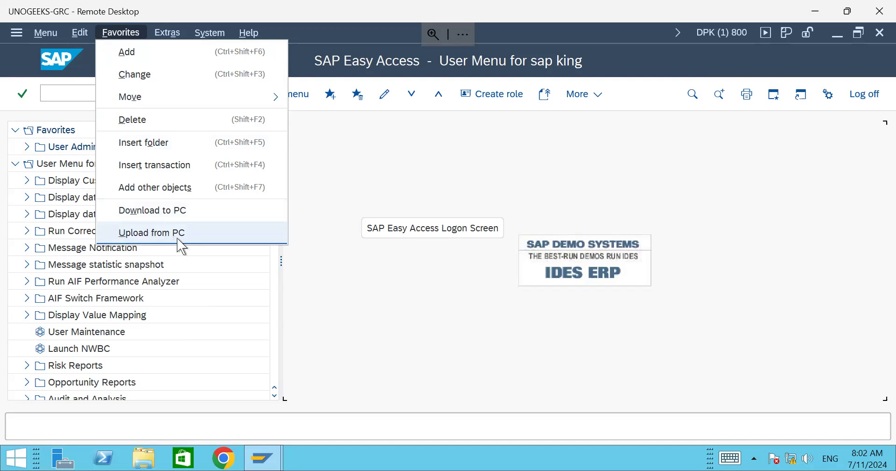
pyautogui.click(316, 122)
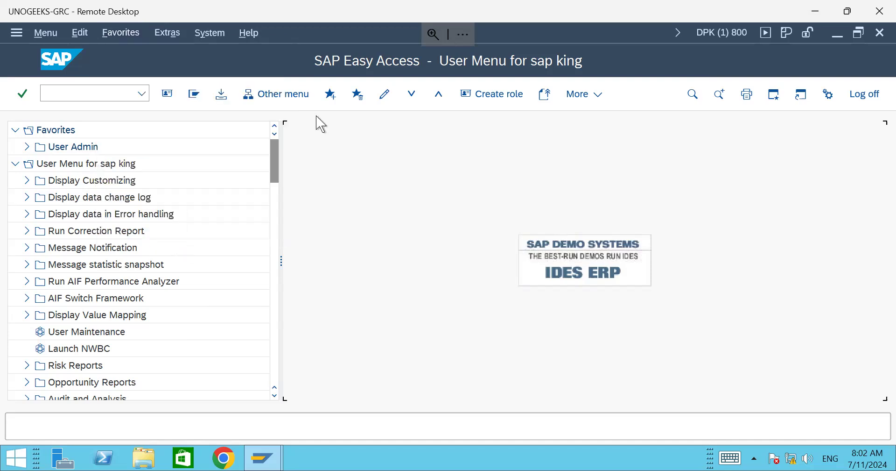
pyautogui.click(209, 33)
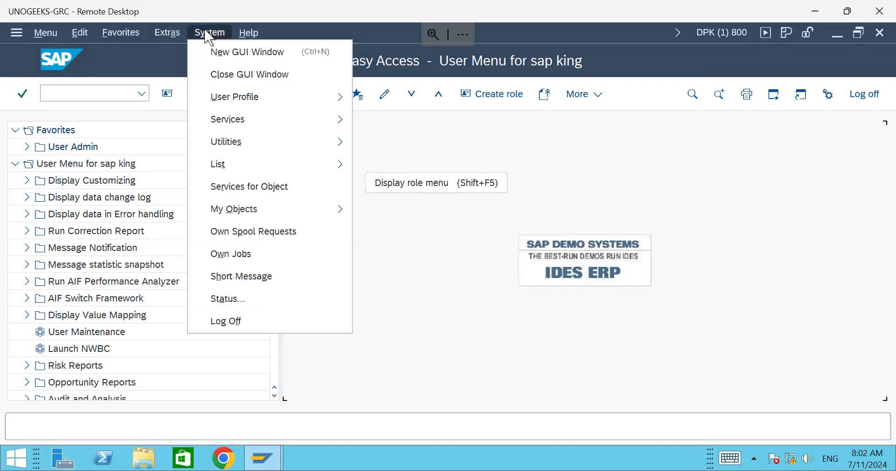
# Step: Open System: Status and show the installed software component versions, noting the ST-PI row
pyautogui.click(233, 299)
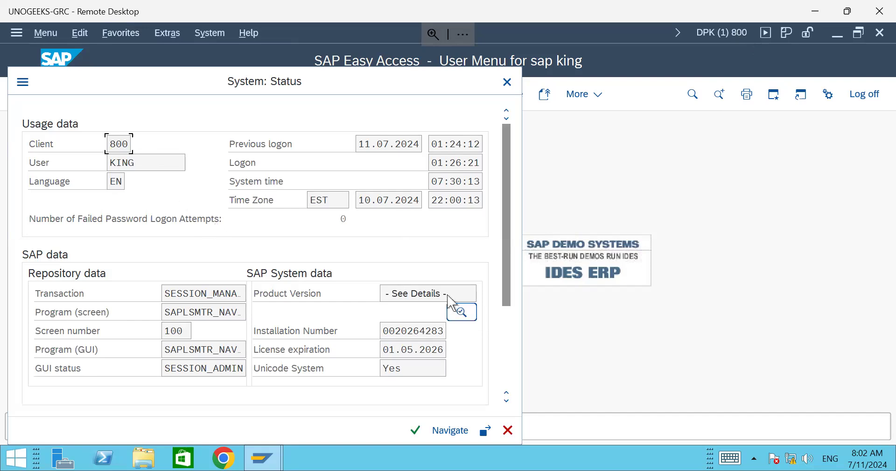
pyautogui.click(462, 313)
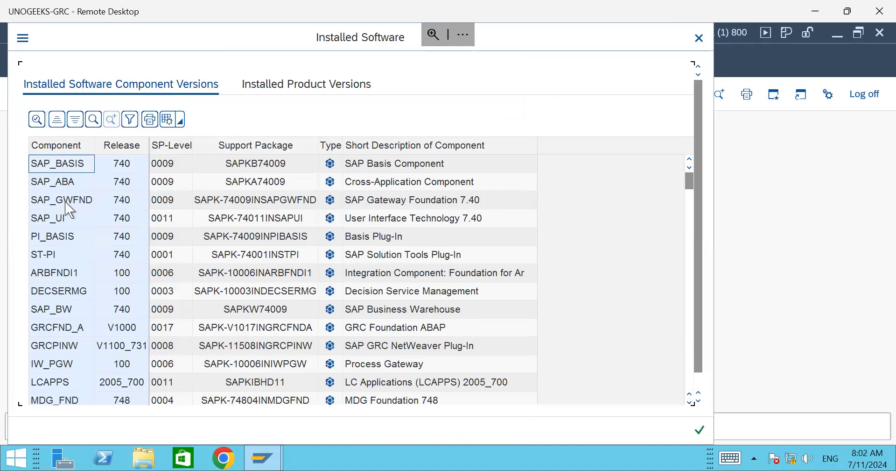
pyautogui.scroll(-2, 68, 207)
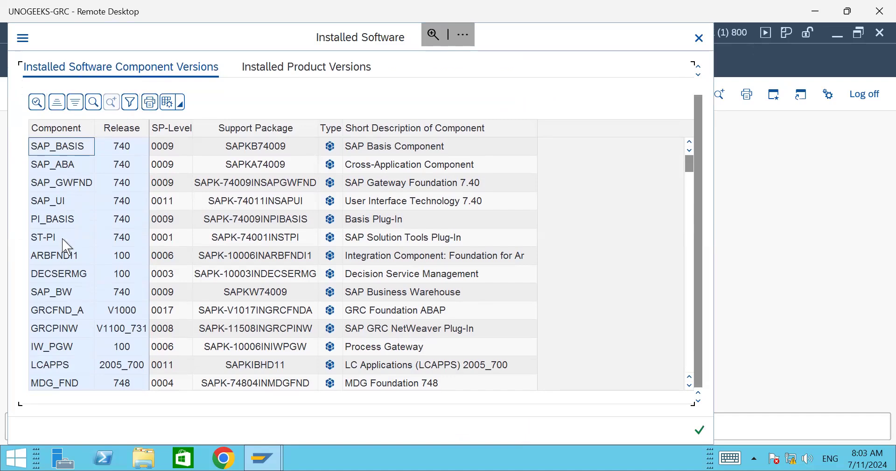
pyautogui.click(63, 241)
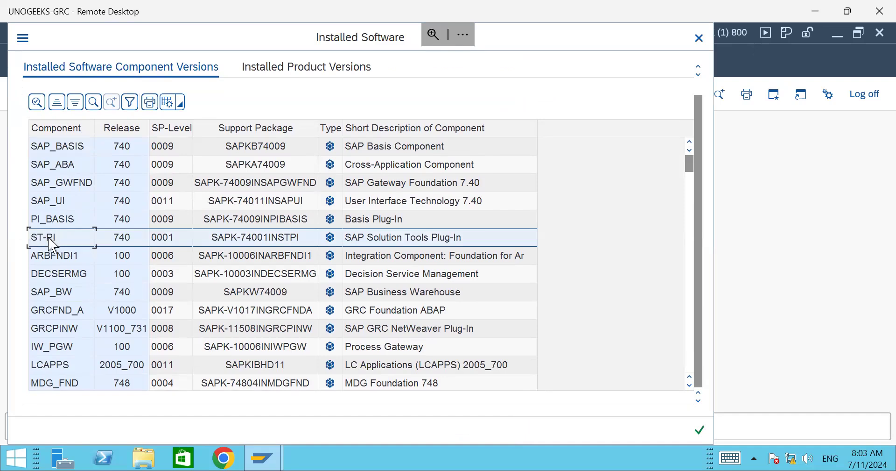
# Step: Review the components down to IW_PGW, then switch to the Installed Product Versions tab
pyautogui.scroll(-5, 66, 241)
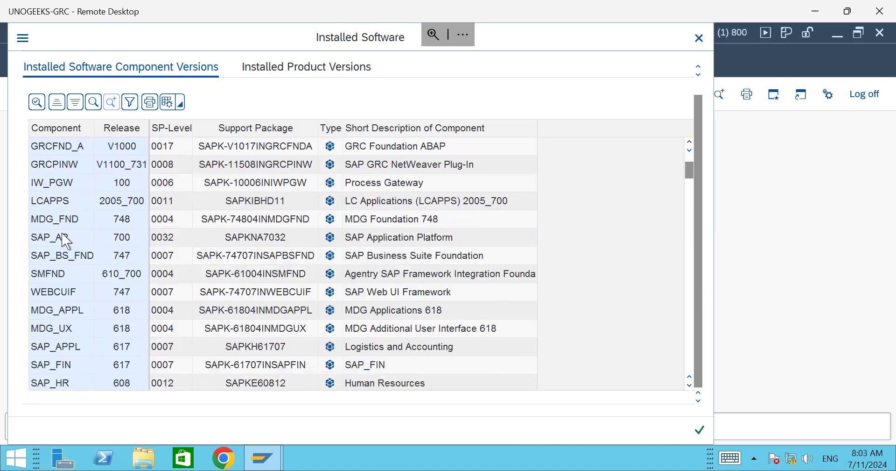
pyautogui.scroll(-6, 67, 240)
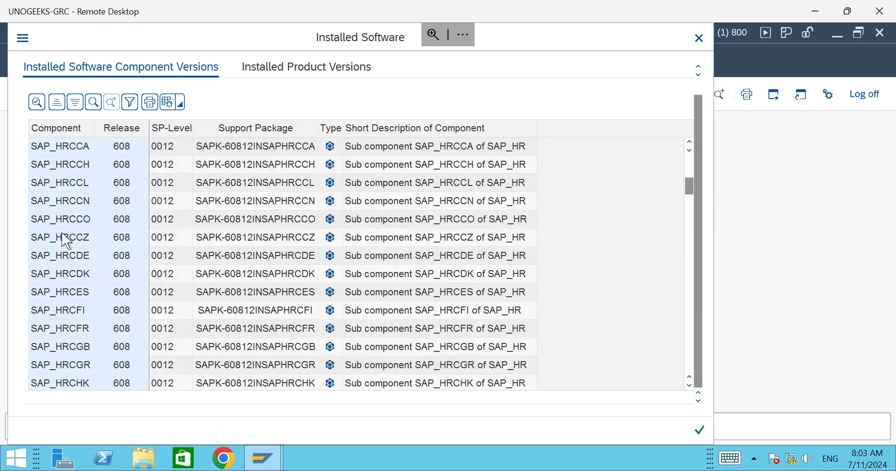
pyautogui.scroll(10, 67, 240)
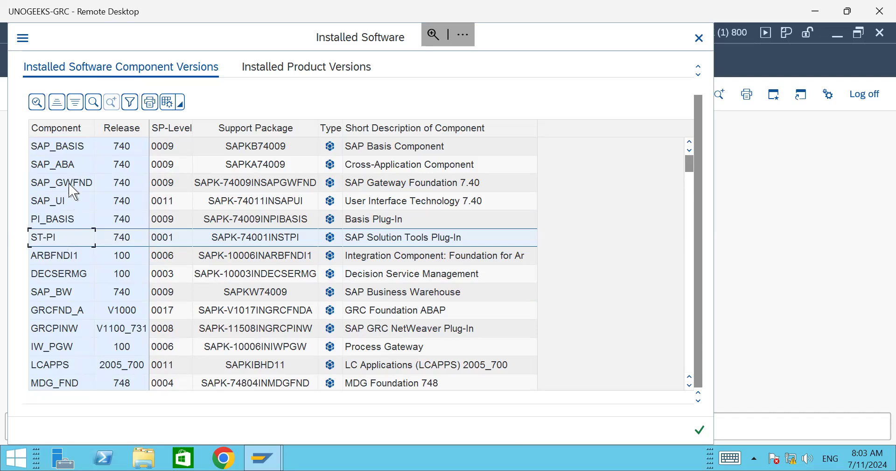
pyautogui.scroll(-11, 69, 229)
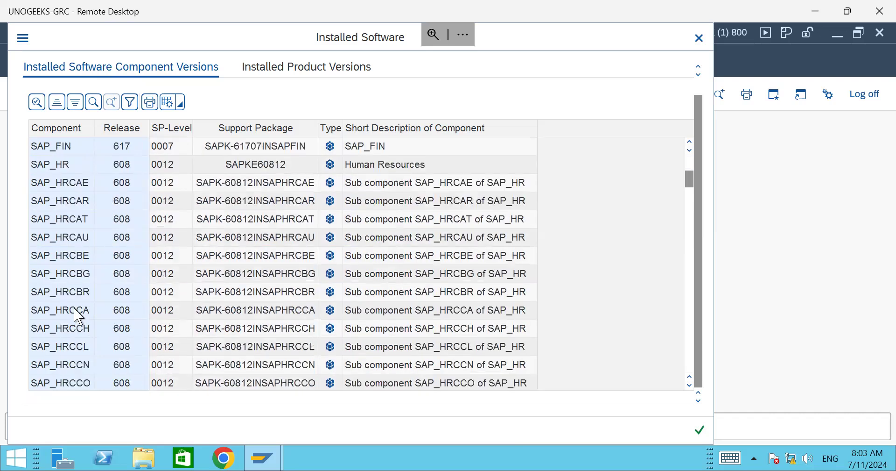
pyautogui.scroll(-18, 75, 317)
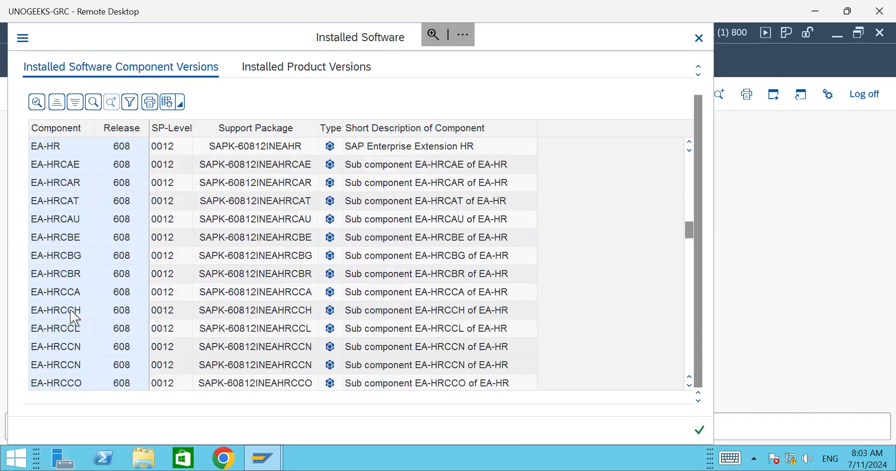
pyautogui.scroll(20, 74, 317)
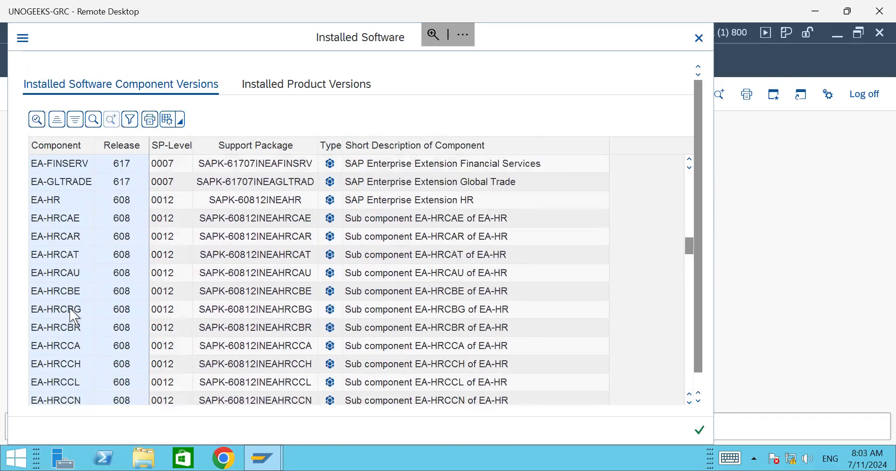
pyautogui.scroll(2, 74, 316)
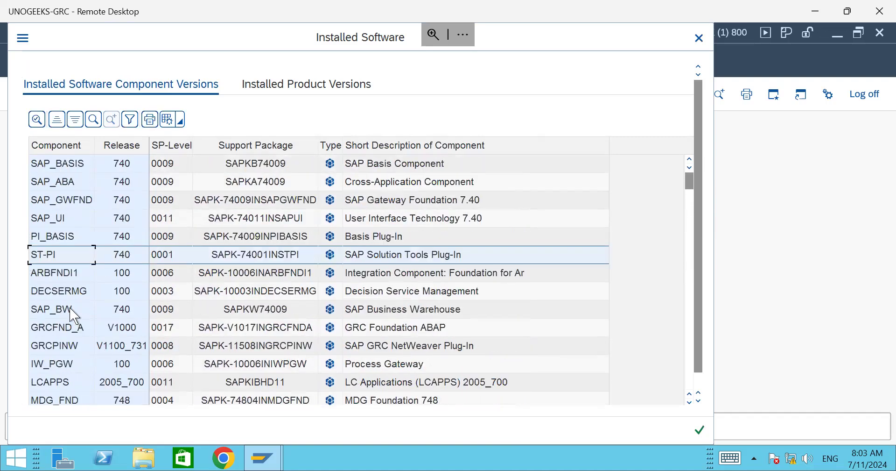
pyautogui.click(74, 366)
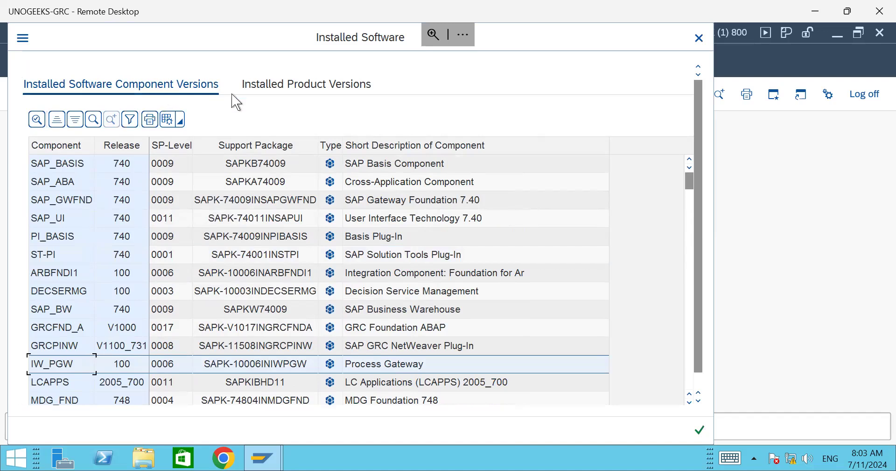
pyautogui.click(278, 96)
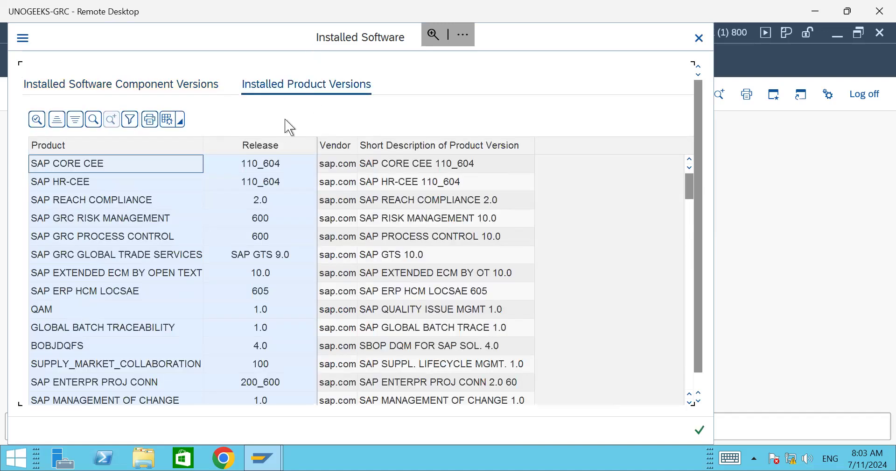
pyautogui.click(119, 240)
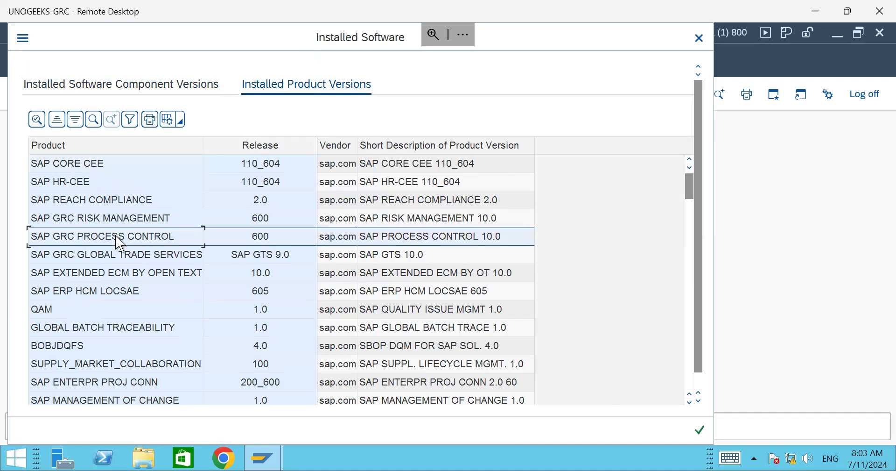
pyautogui.click(116, 220)
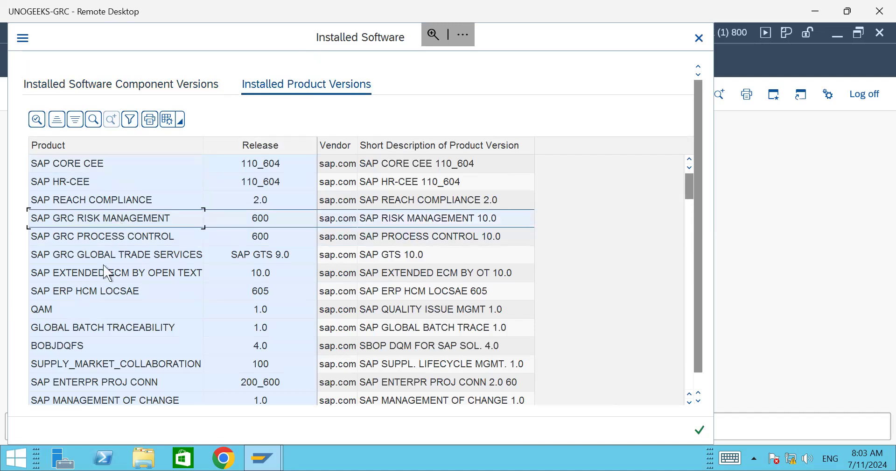
pyautogui.scroll(-8, 103, 291)
pyautogui.scroll(-6, 101, 292)
pyautogui.scroll(7, 101, 292)
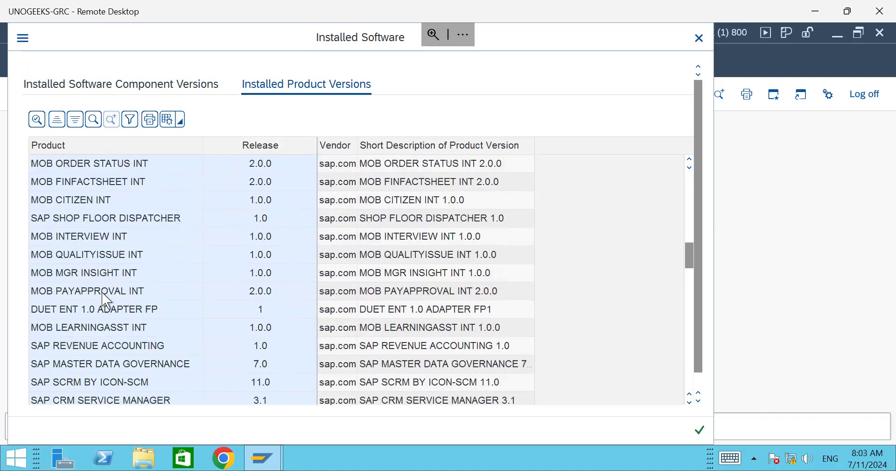
pyautogui.scroll(6, 78, 257)
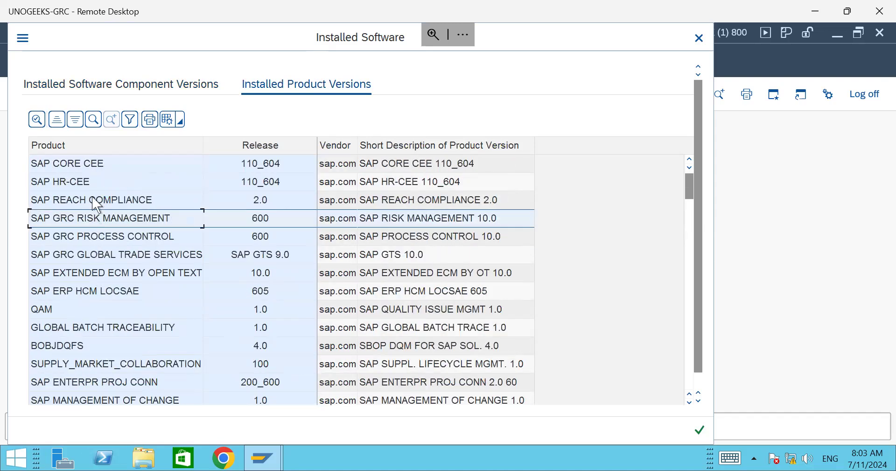
pyautogui.scroll(-1, 172, 277)
pyautogui.scroll(-10, 172, 277)
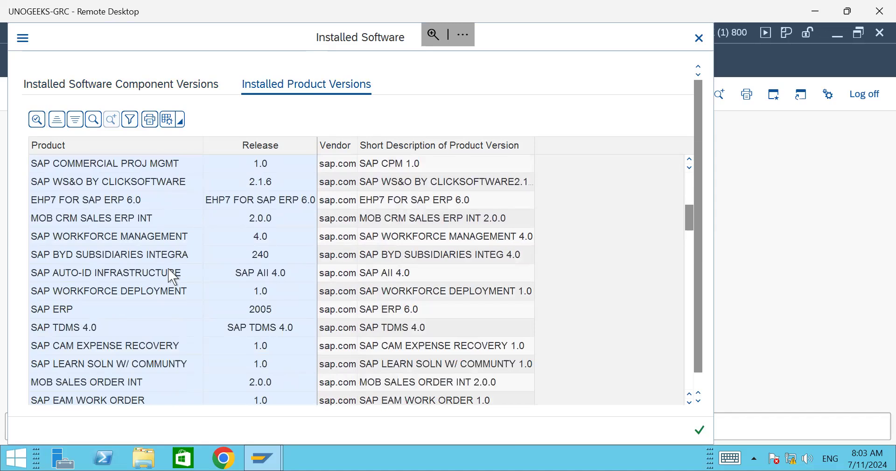
pyautogui.scroll(-15, 172, 277)
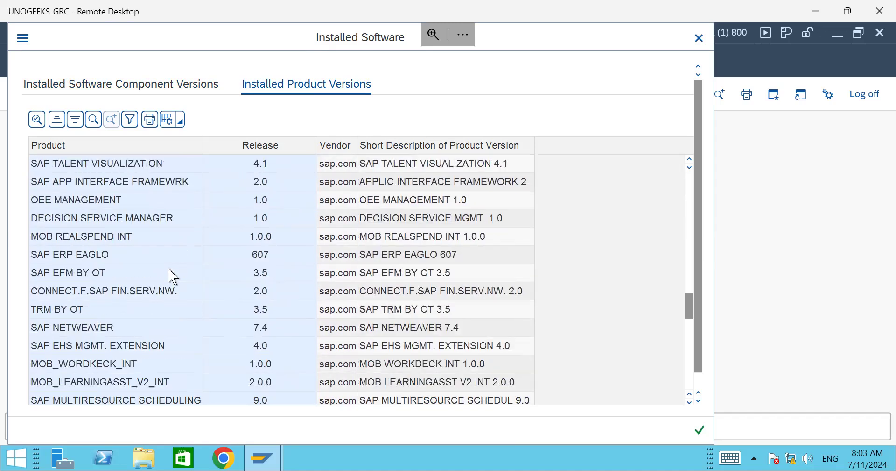
pyautogui.scroll(-2, 172, 277)
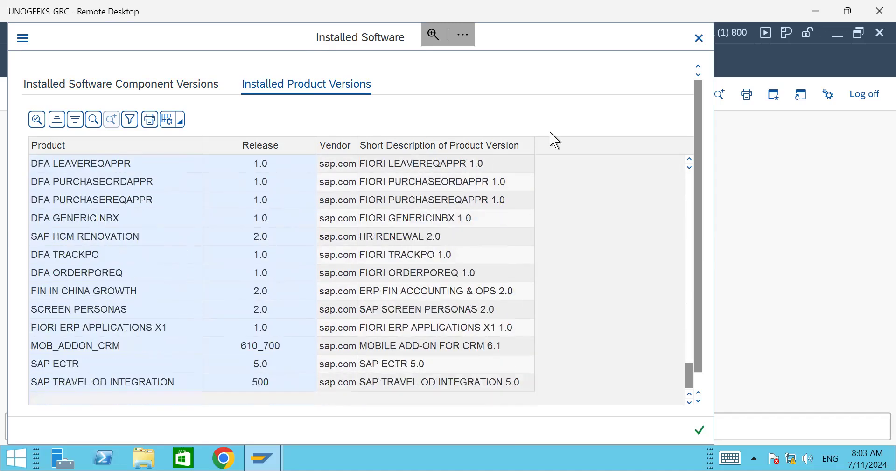
pyautogui.click(700, 39)
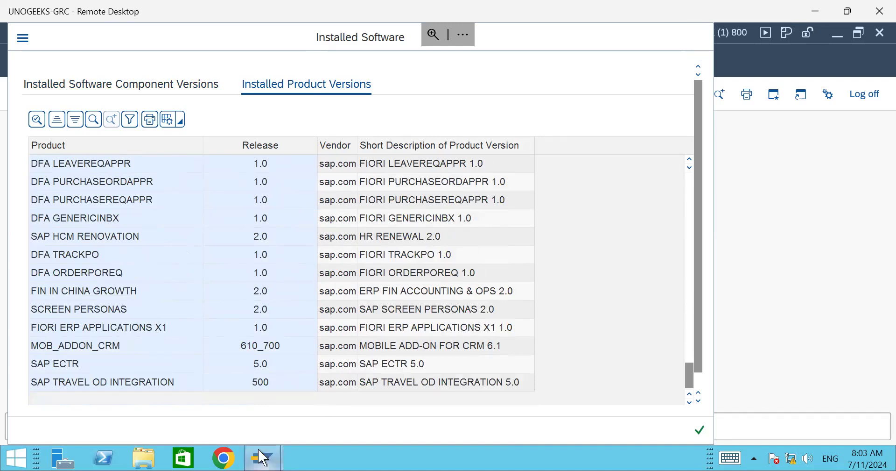
# Step: Close the old System: Status window and bring SAP Logon to the front
pyautogui.moveTo(282, 454)
pyautogui.click(508, 429)
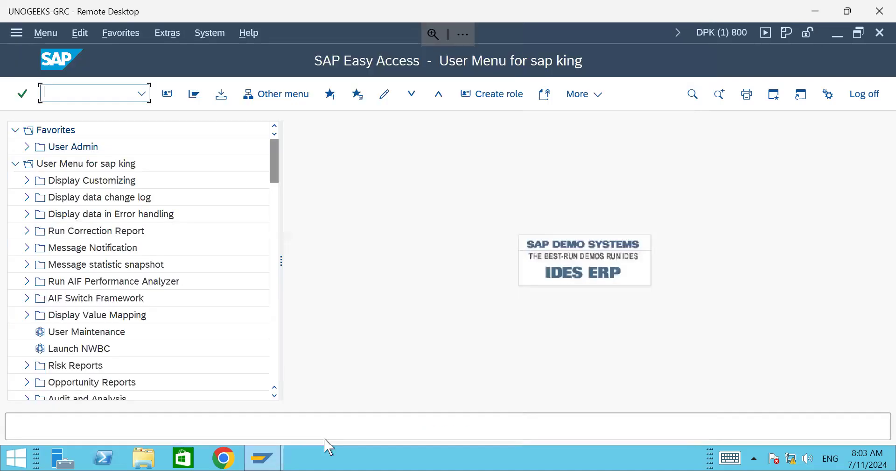
pyautogui.moveTo(263, 457)
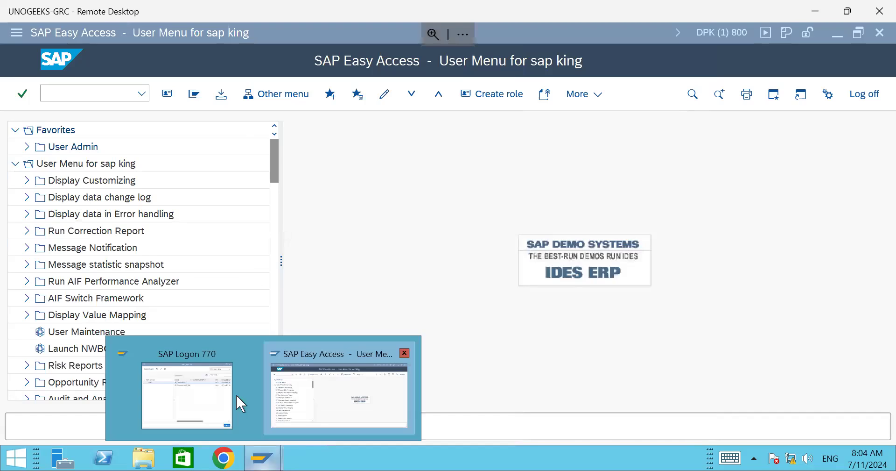
pyautogui.click(236, 393)
# Step: Log on to S4HANA2020_GRC by entering the user name and password
pyautogui.doubleClick(280, 238)
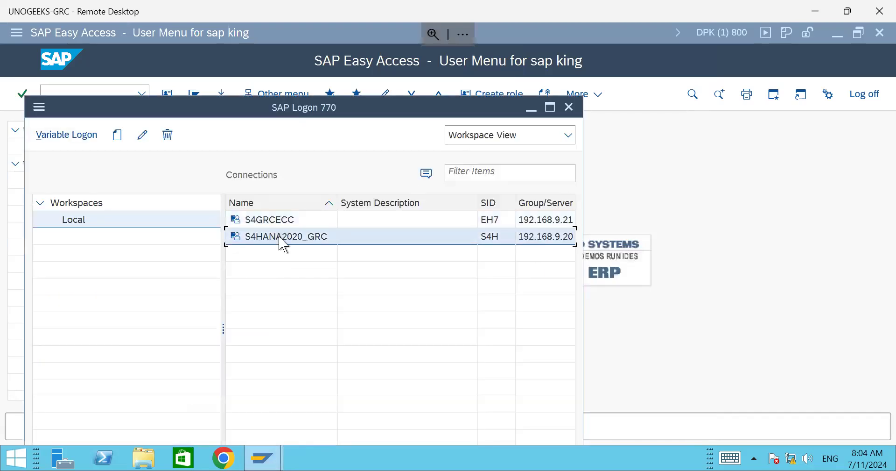
pyautogui.write('king')
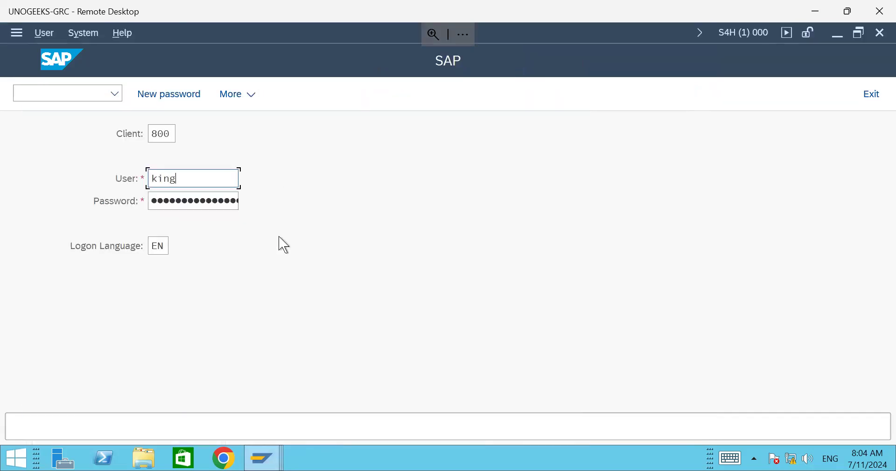
pyautogui.press('Tab')
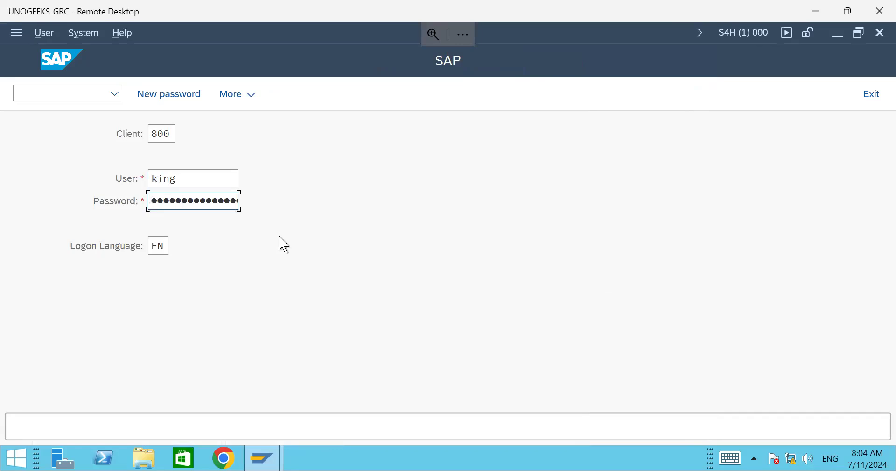
pyautogui.press('Return')
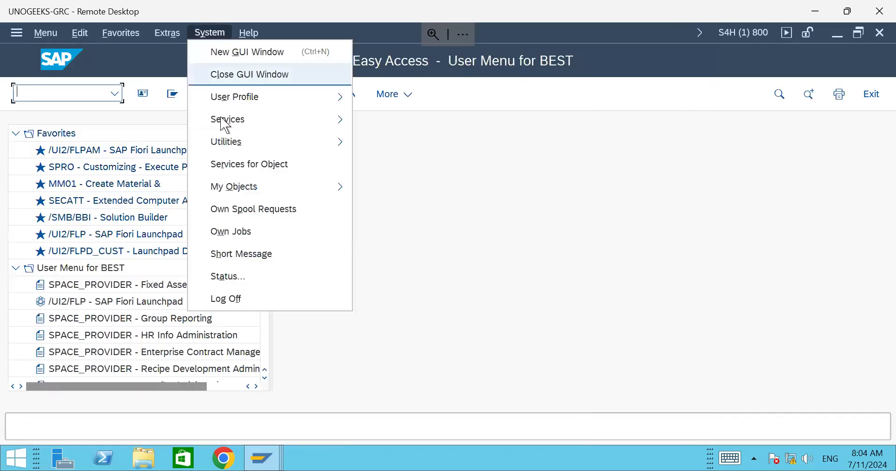
# Step: Check System: Status installed product versions, including SAP S/4HANA FOUNDATION, then close both windows
pyautogui.click(236, 282)
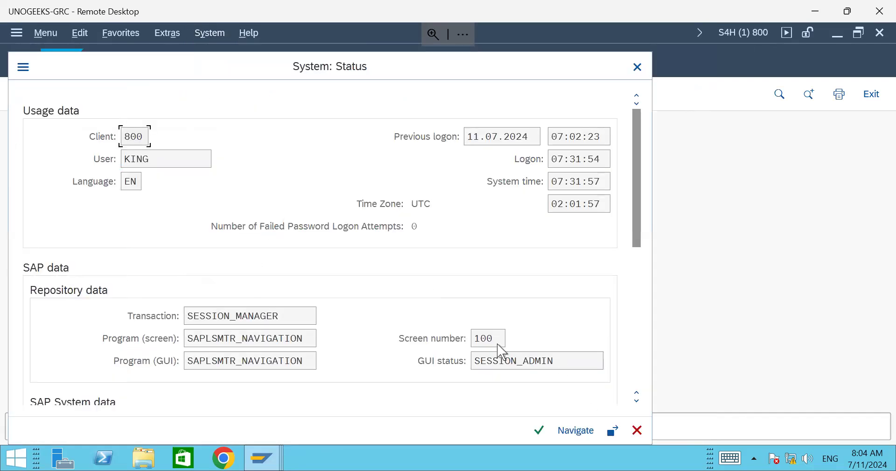
pyautogui.scroll(-4, 574, 374)
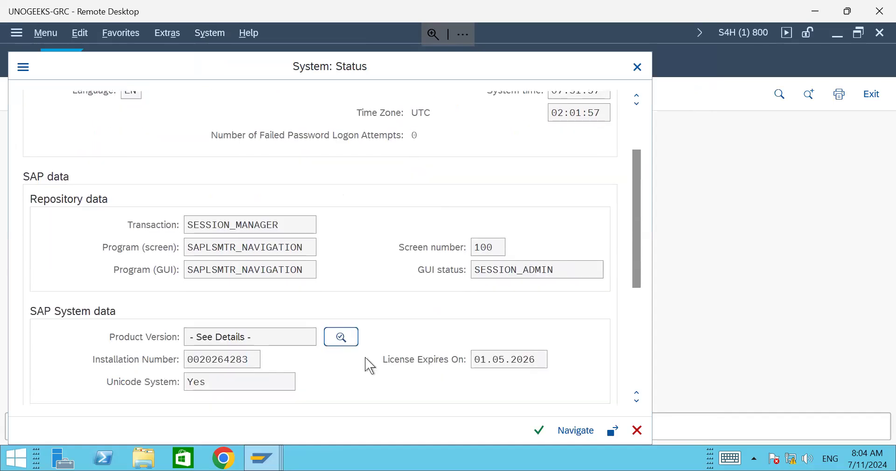
pyautogui.click(344, 340)
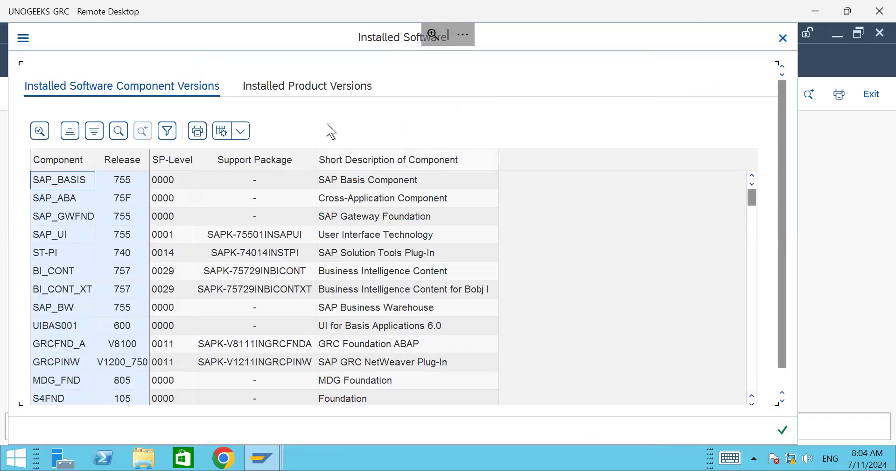
pyautogui.click(309, 88)
pyautogui.click(93, 252)
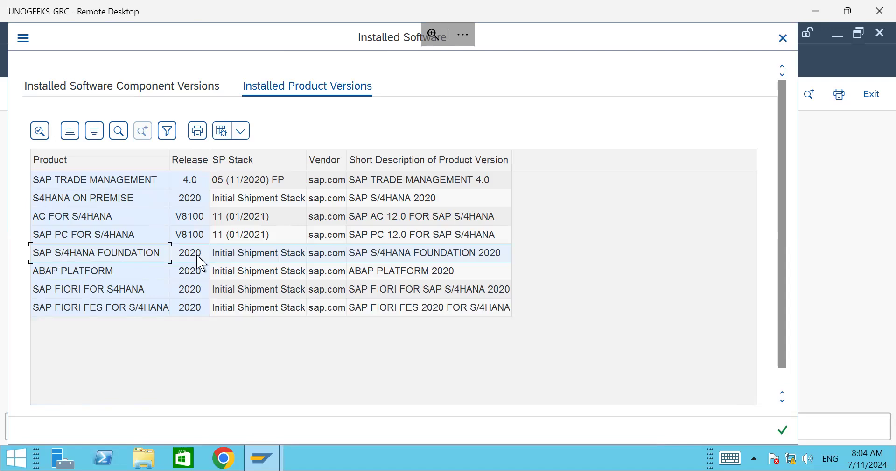
pyautogui.click(292, 262)
pyautogui.click(784, 37)
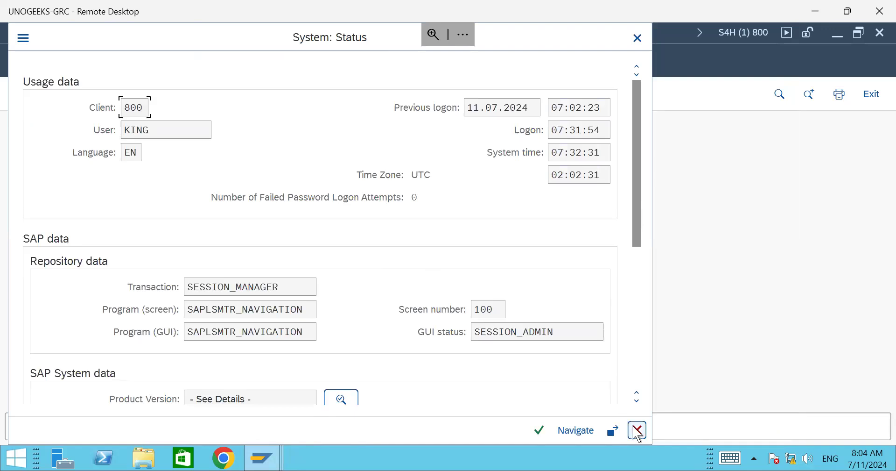
pyautogui.click(637, 429)
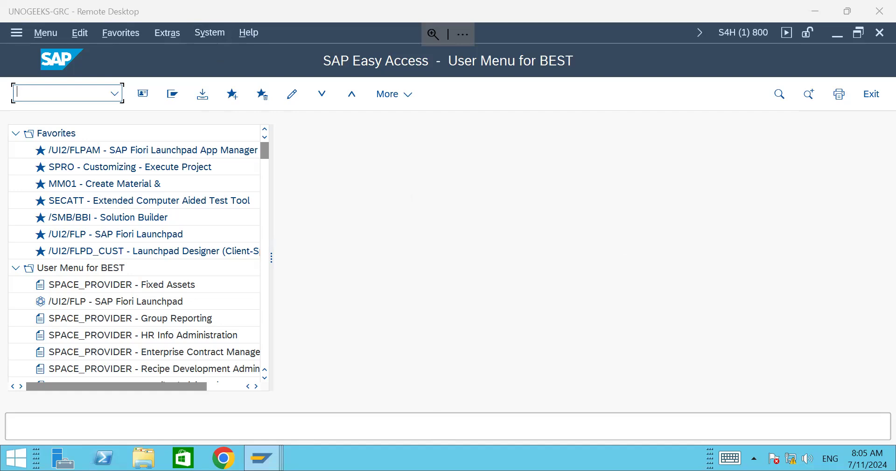
# Step: Run transaction SPRO from the command field
pyautogui.write('spro')
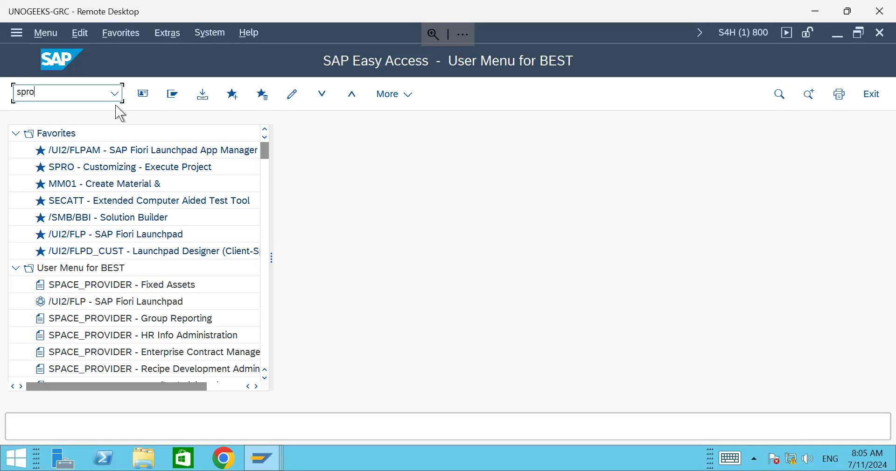
pyautogui.press('Return')
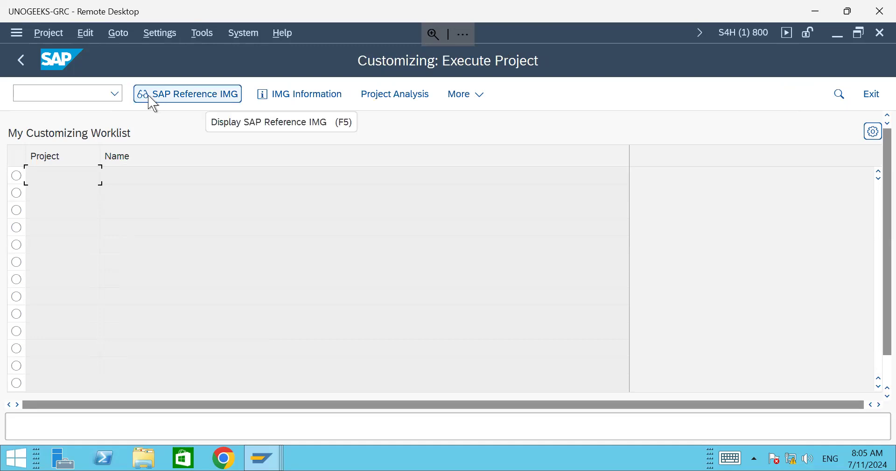
# Step: Display the SAP Reference IMG and browse nodes like RE-FX, Logistics - General and Environment, Health and Safety
pyautogui.click(183, 100)
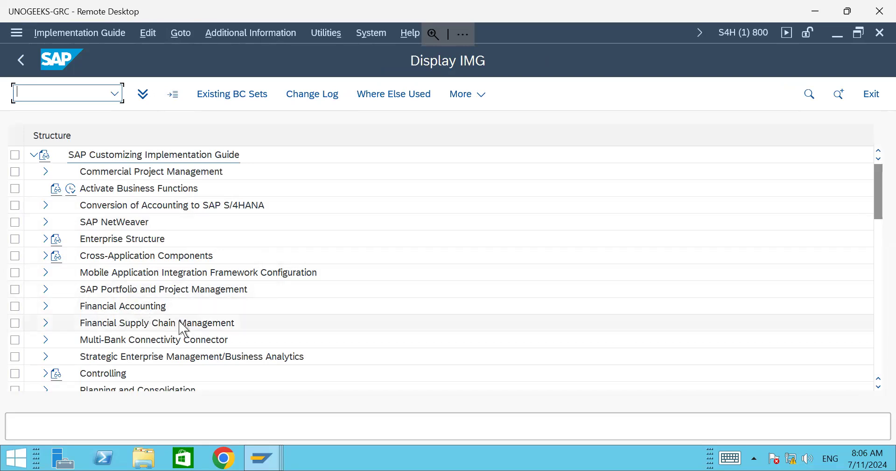
pyautogui.moveTo(885, 191); pyautogui.dragTo(882, 227)
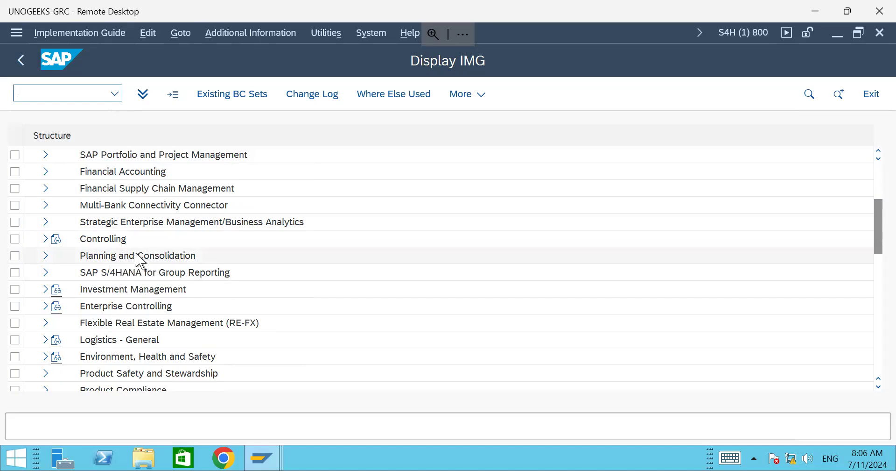
pyautogui.click(156, 326)
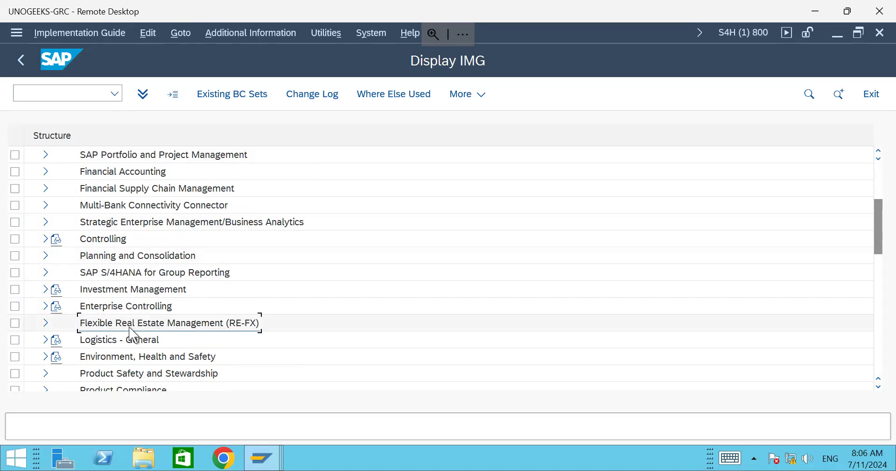
pyautogui.click(122, 343)
pyautogui.click(108, 357)
pyautogui.moveTo(876, 237); pyautogui.dragTo(882, 269)
# Step: Expand Governance, Risk and Compliance, then International Trade to show General Settings through Intrastat
pyautogui.click(148, 293)
pyautogui.click(167, 324)
pyautogui.click(45, 323)
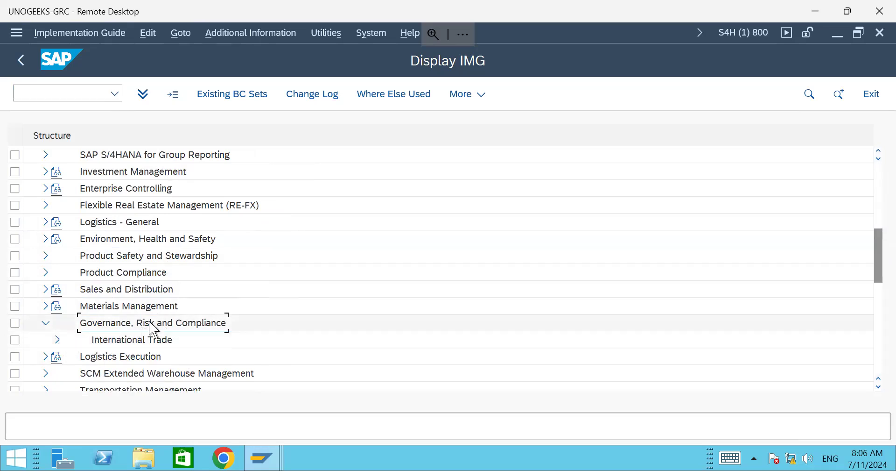
pyautogui.click(58, 339)
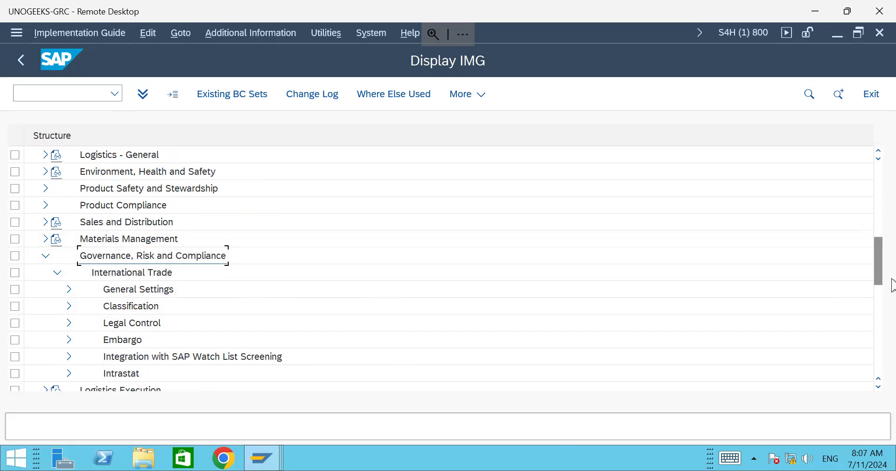
pyautogui.moveTo(881, 270); pyautogui.dragTo(878, 281)
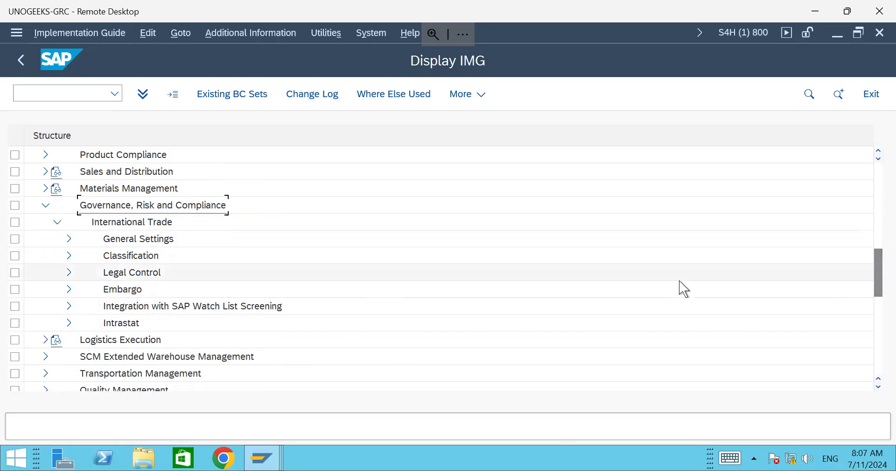
pyautogui.scroll(-2, 208, 318)
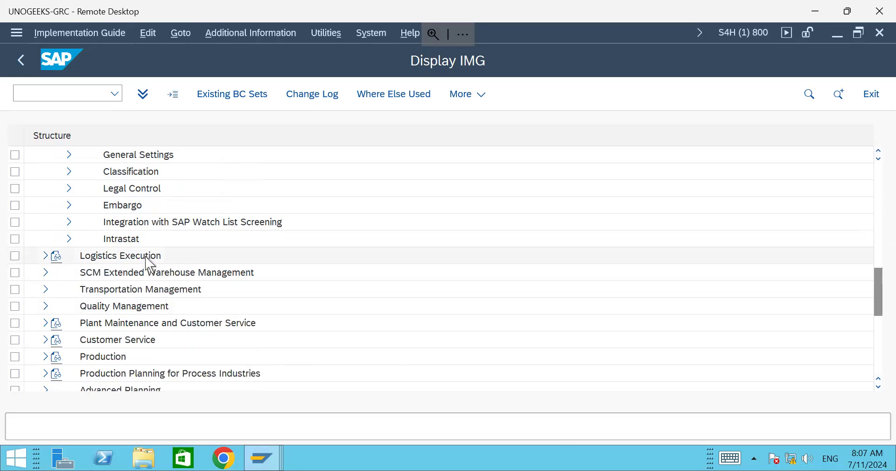
pyautogui.scroll(-1, 150, 256)
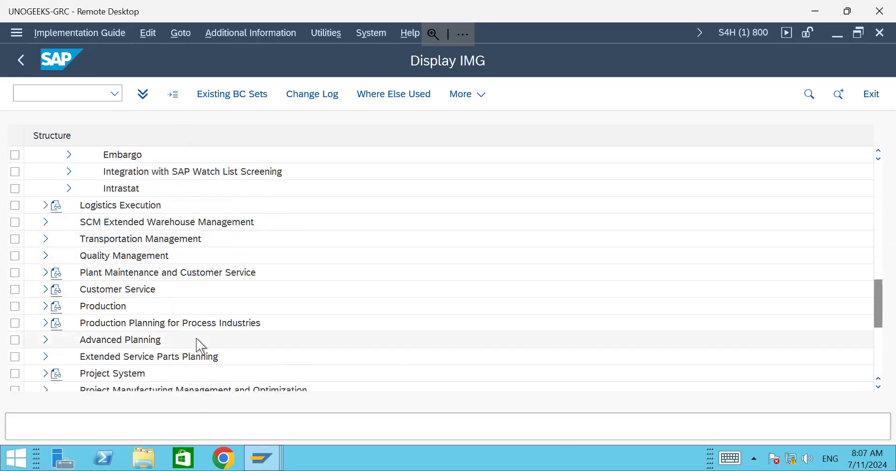
pyautogui.scroll(-1, 182, 341)
pyautogui.scroll(-3, 167, 339)
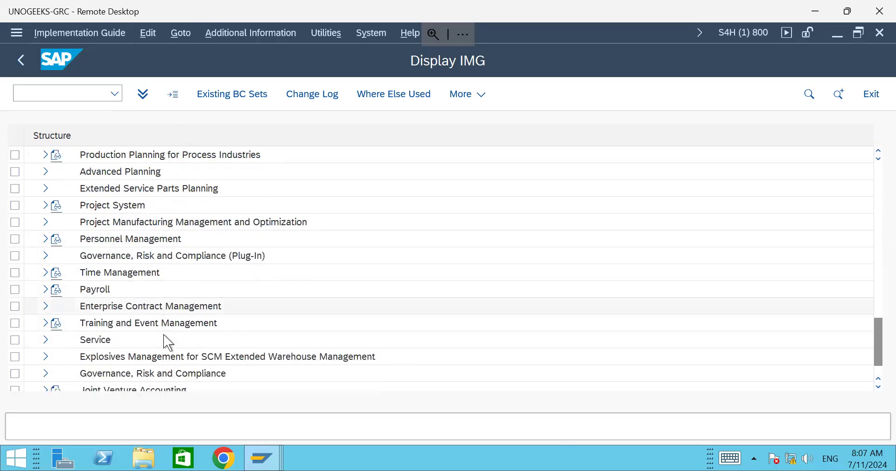
pyautogui.scroll(-1, 294, 266)
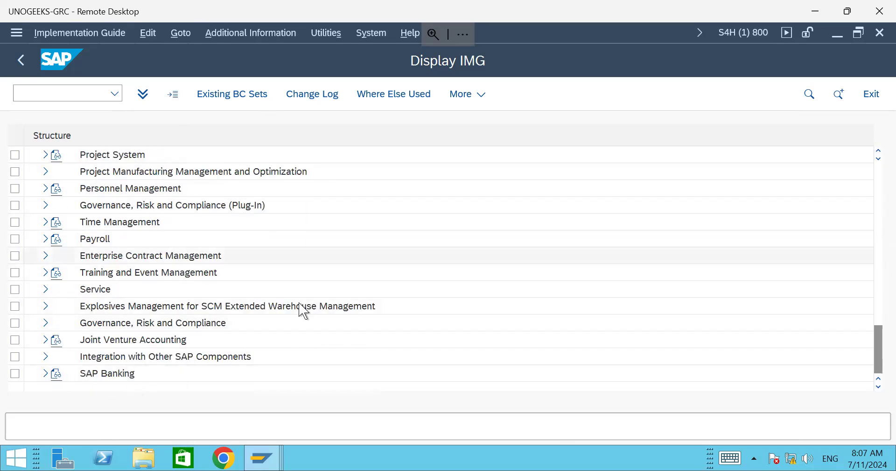
pyautogui.scroll(4, 304, 309)
pyautogui.scroll(7, 304, 309)
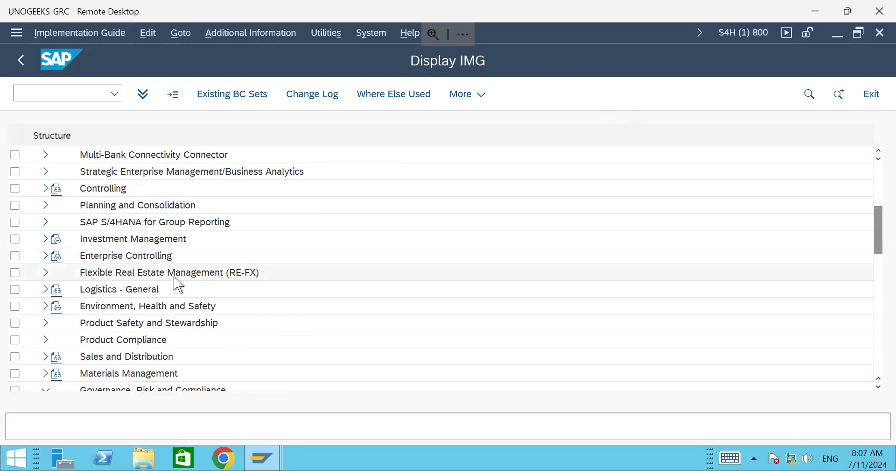
pyautogui.scroll(3, 177, 280)
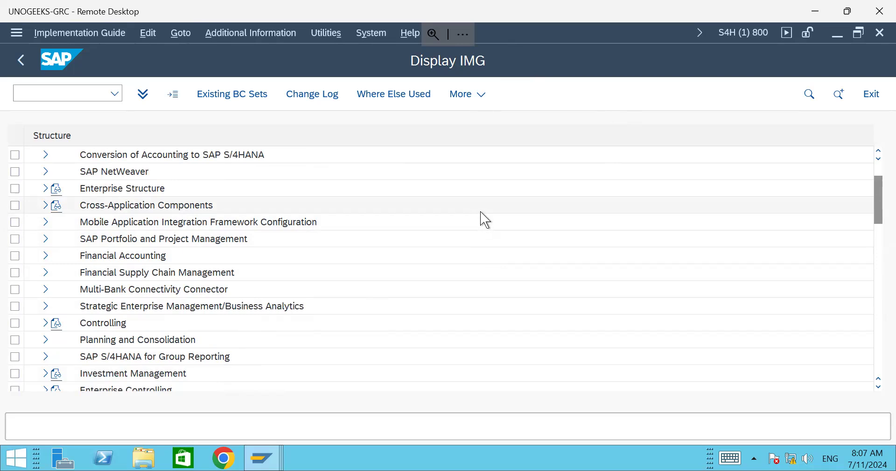
pyautogui.scroll(2, 335, 198)
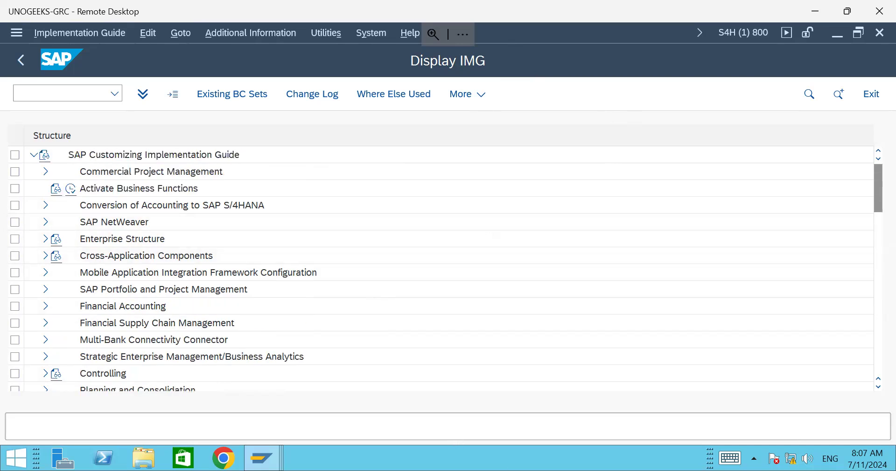